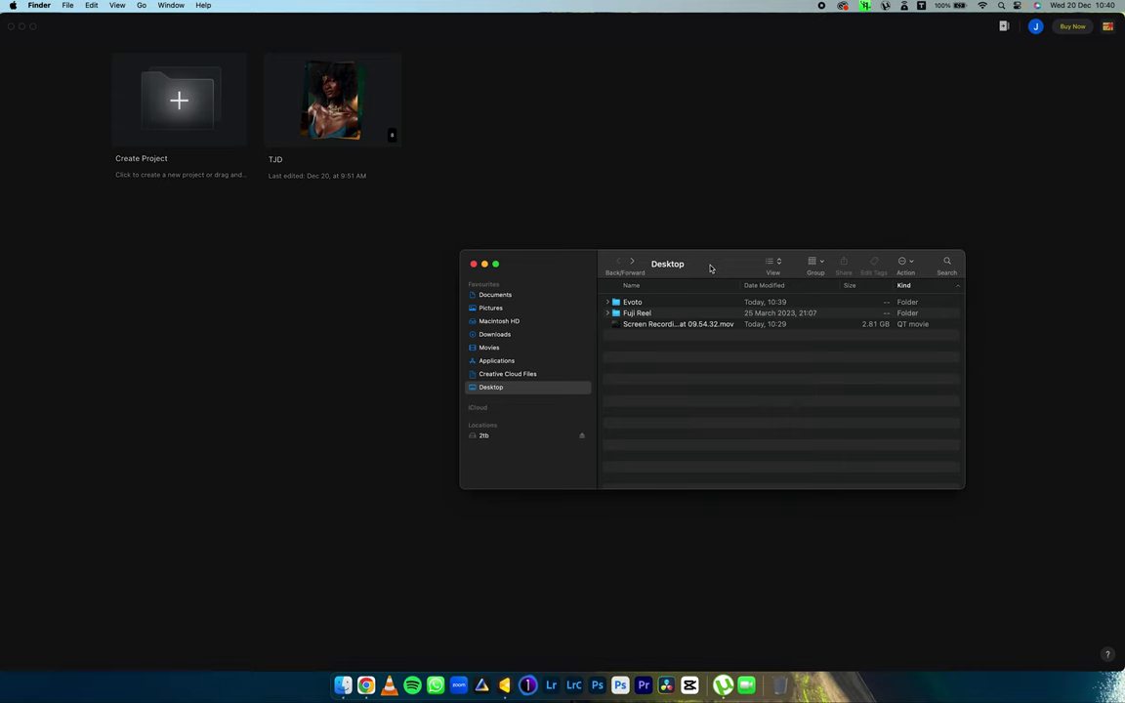
- Import the Evoto folder from the Desktop as a new project and open that project
drag(712, 268, 743, 270)
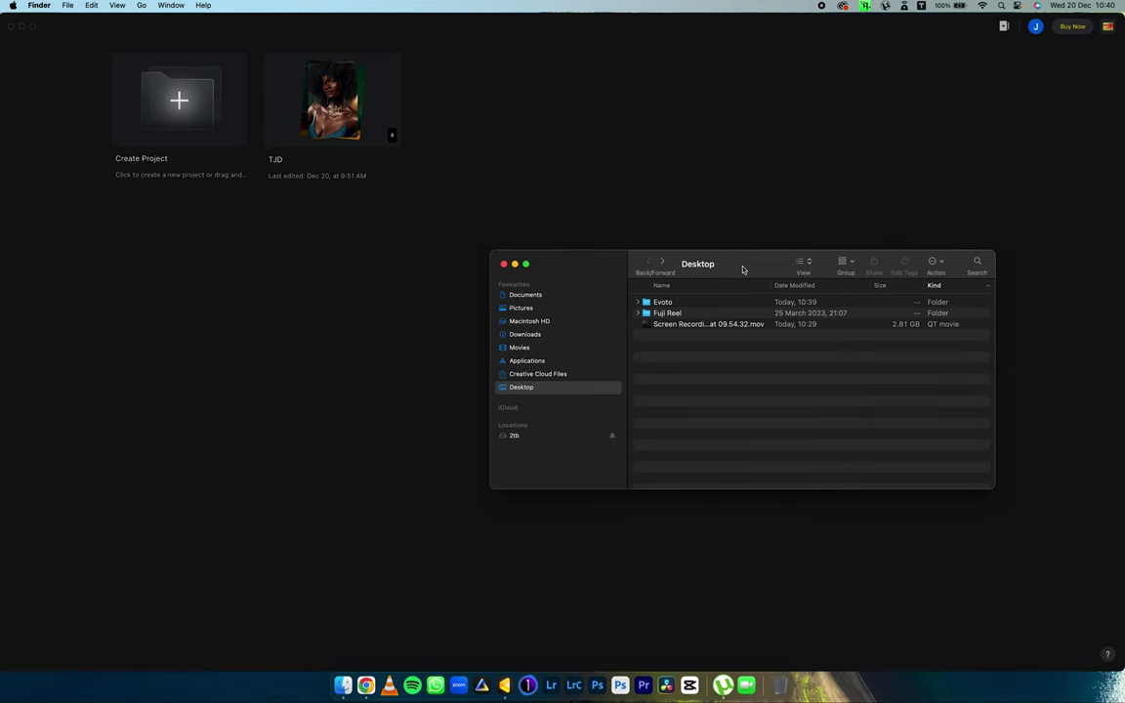
drag(741, 269, 755, 283)
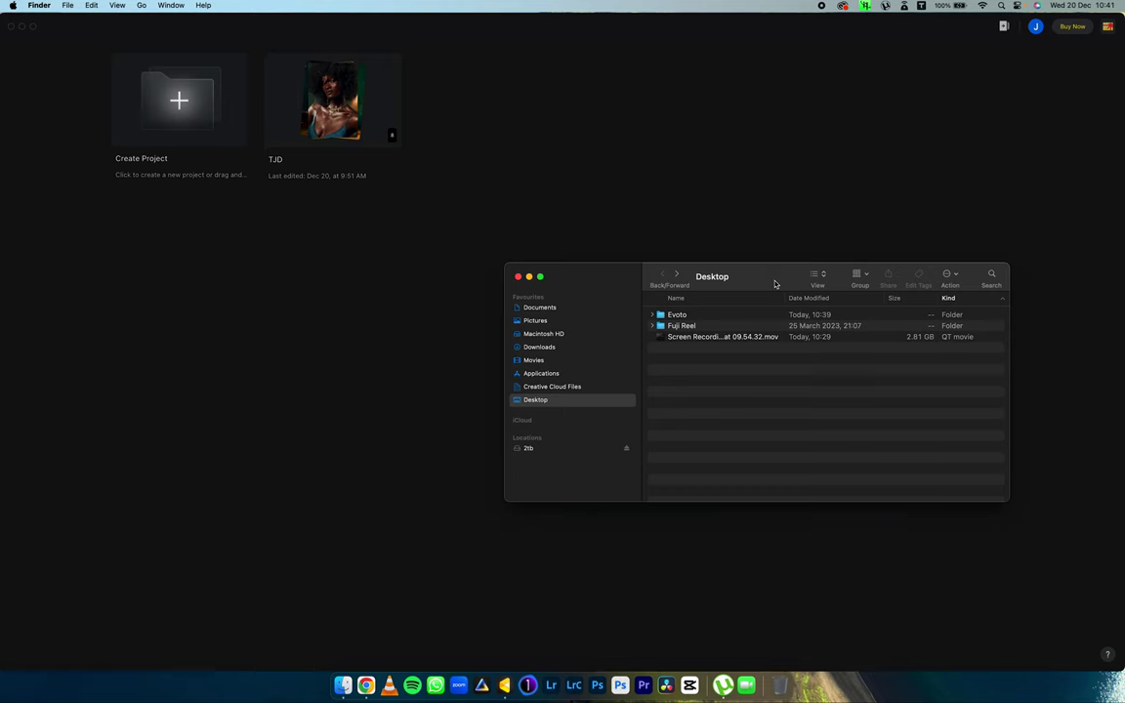
double_click(674, 315)
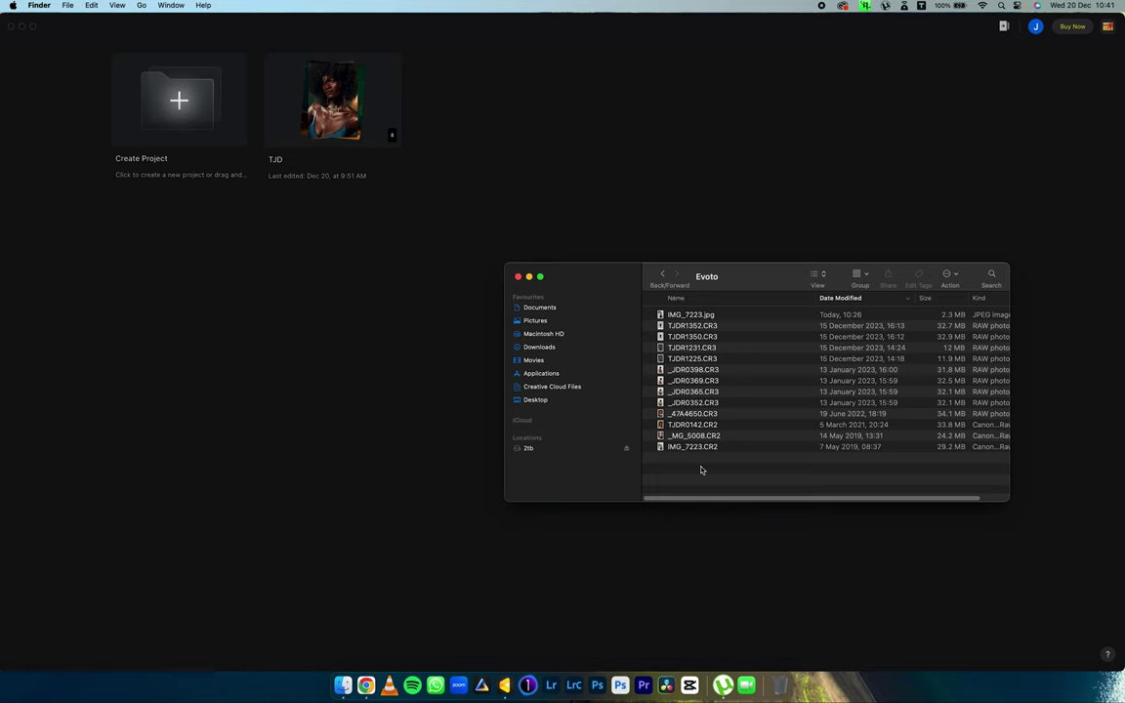
click(660, 281)
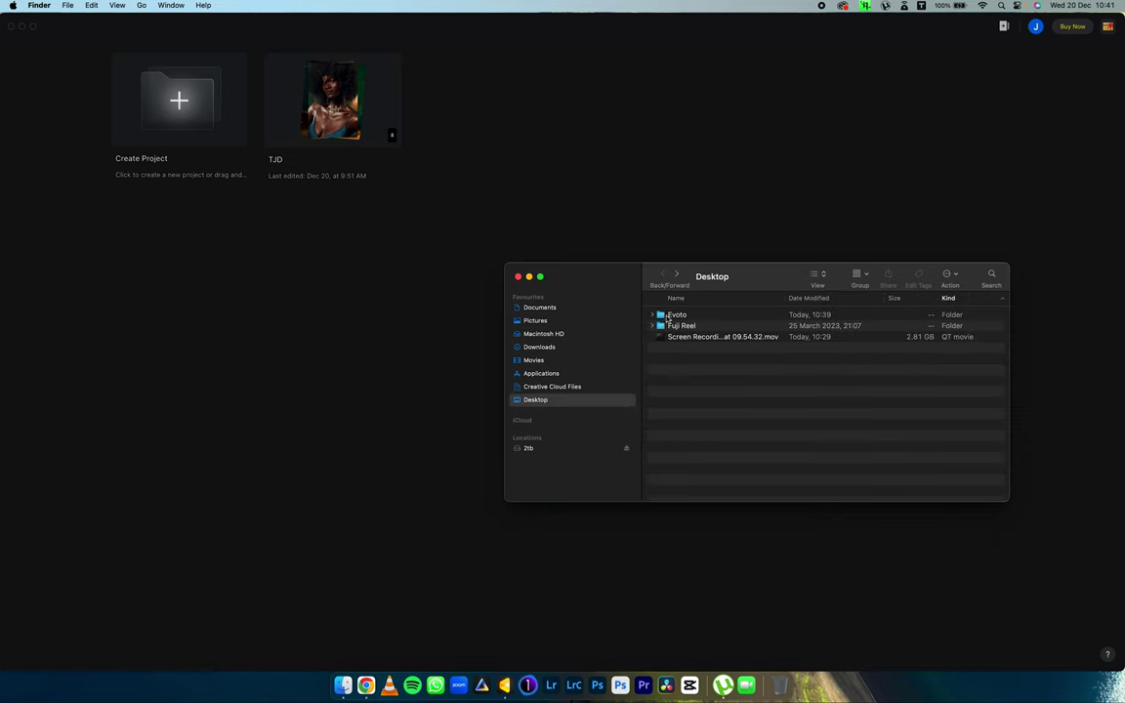
drag(670, 318, 366, 304)
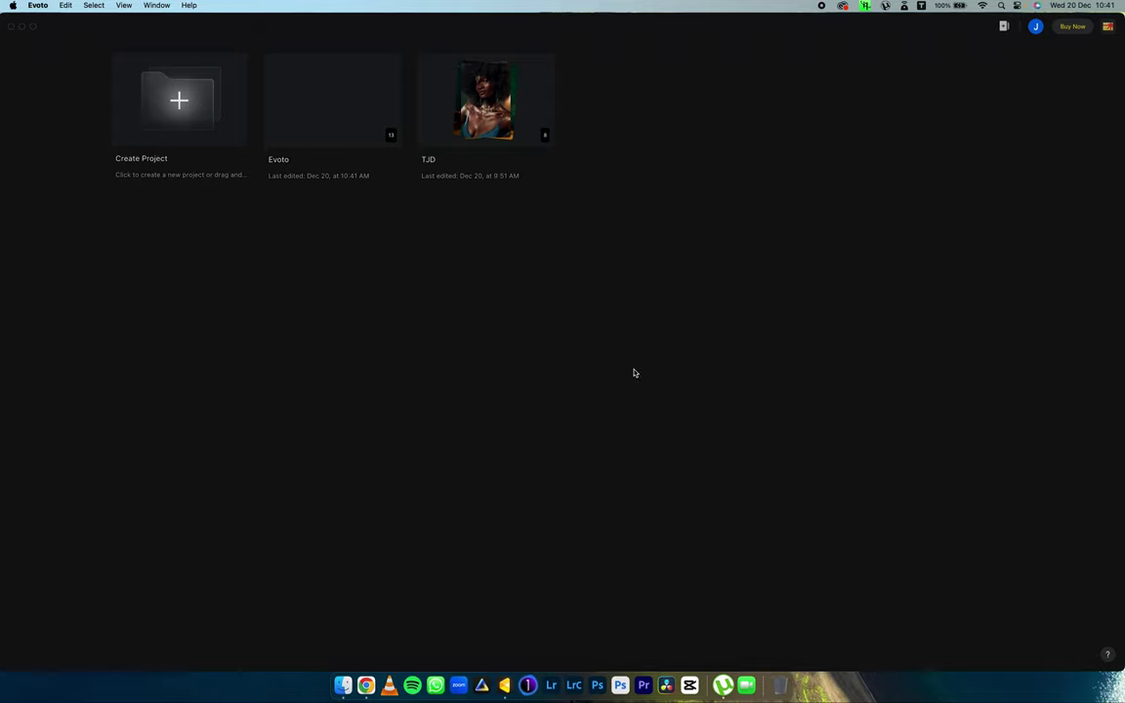
click(330, 110)
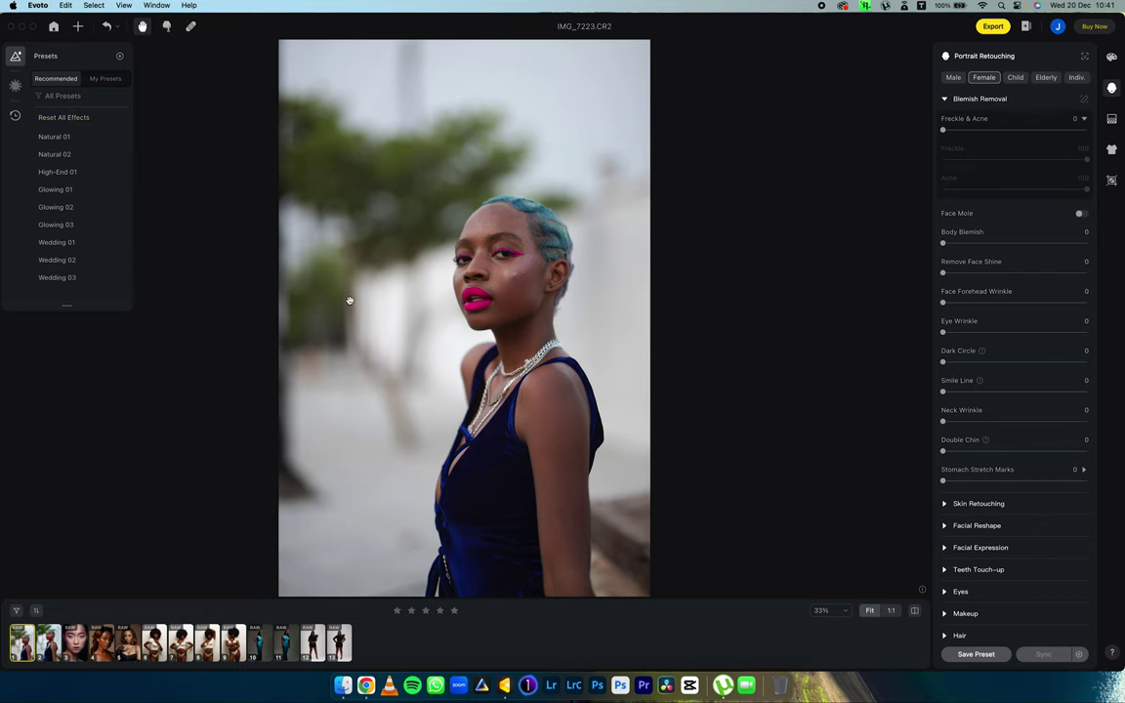
- Apply the Nile Blue Film AI color look to IMG_7223.CR2 at strength 100
click(1110, 89)
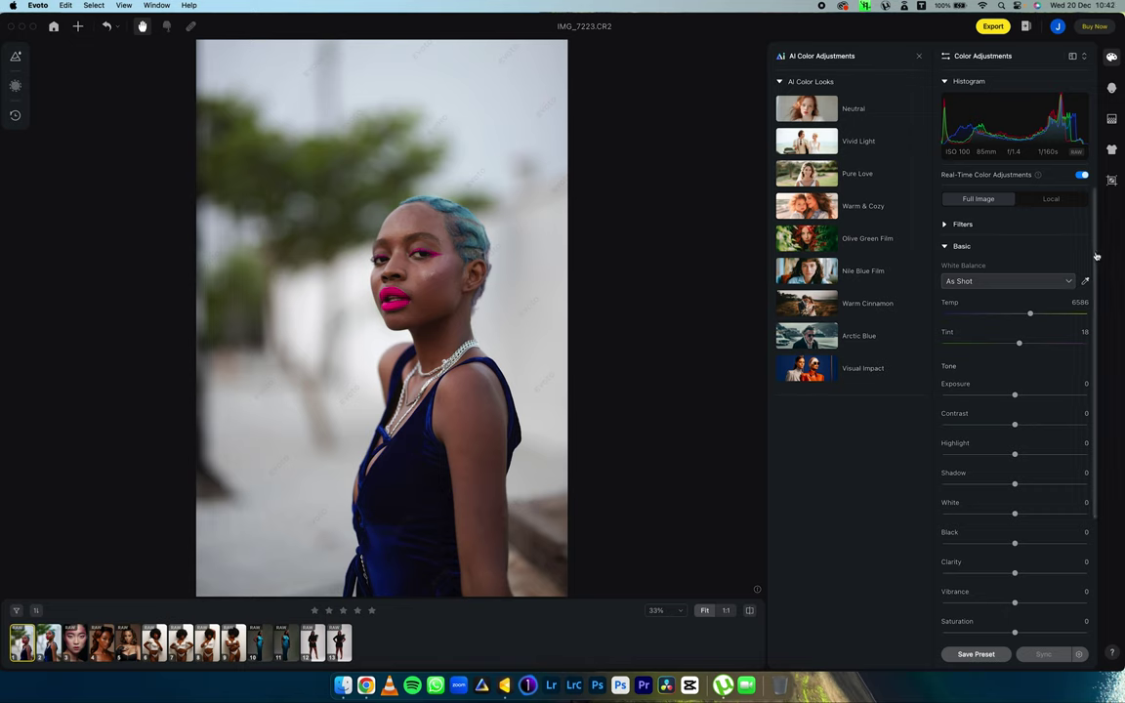
scroll(976, 244, down, 1)
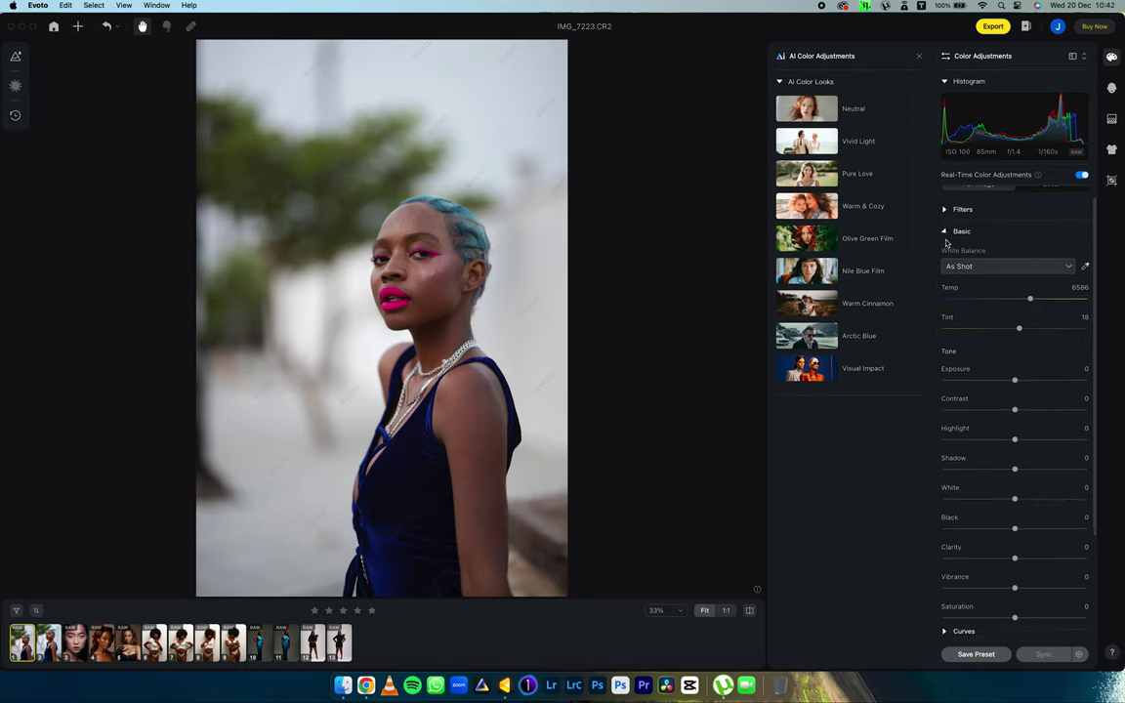
click(947, 232)
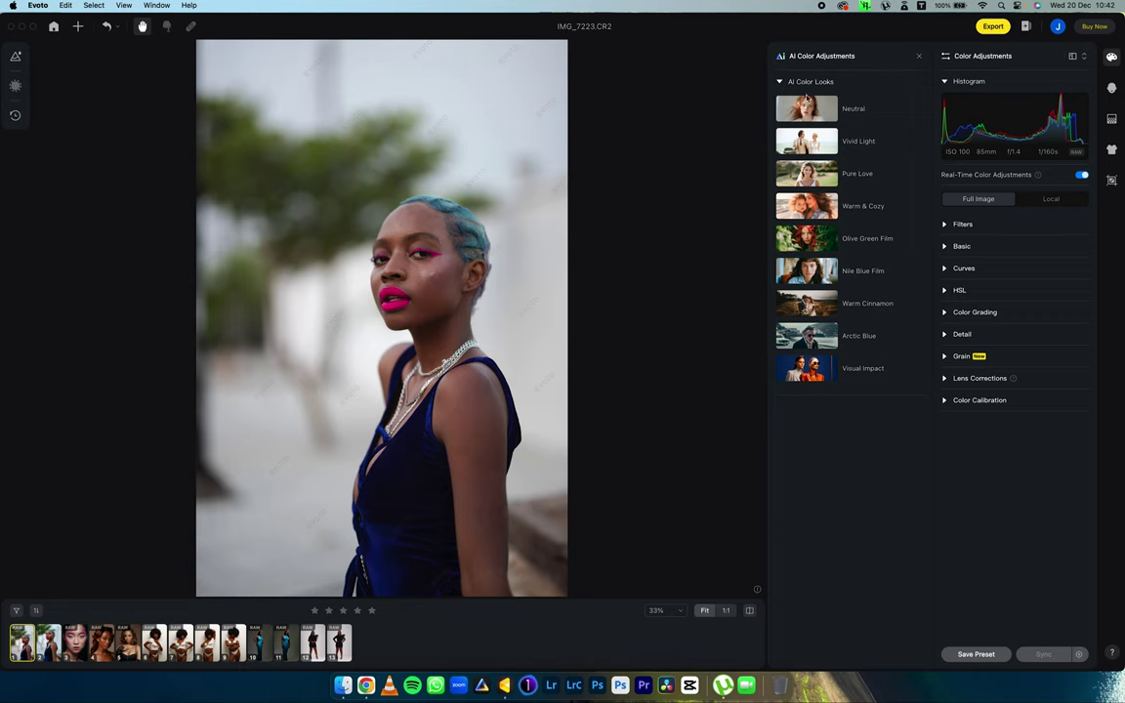
click(806, 270)
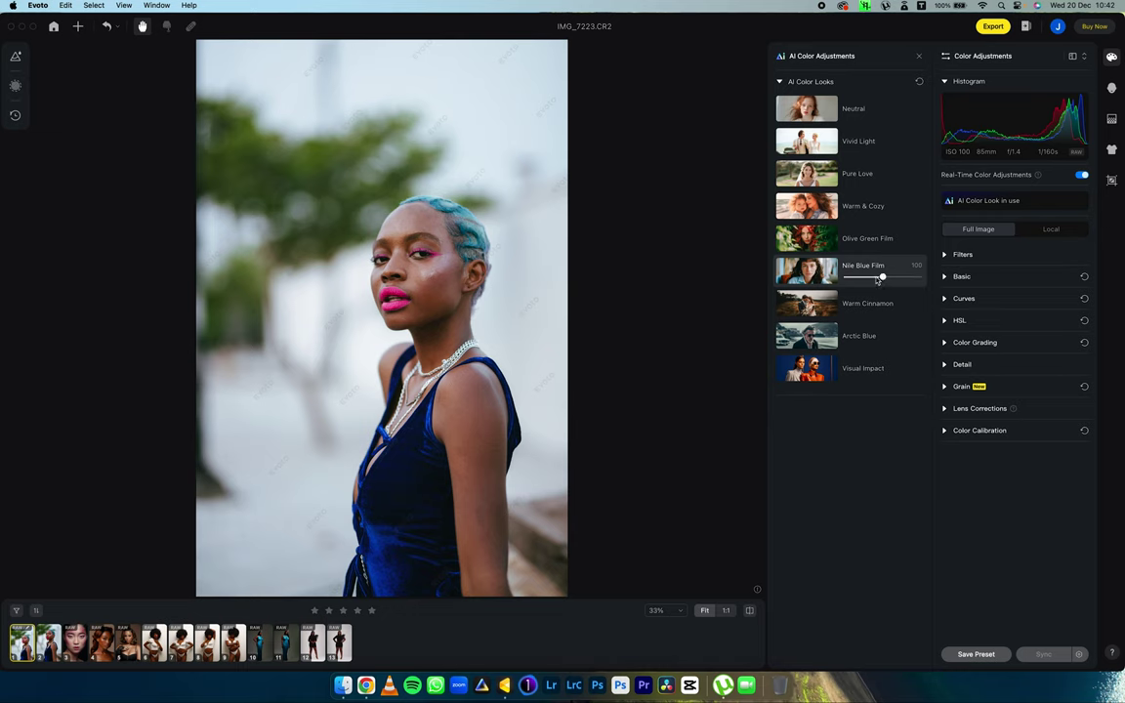
drag(878, 280, 866, 284)
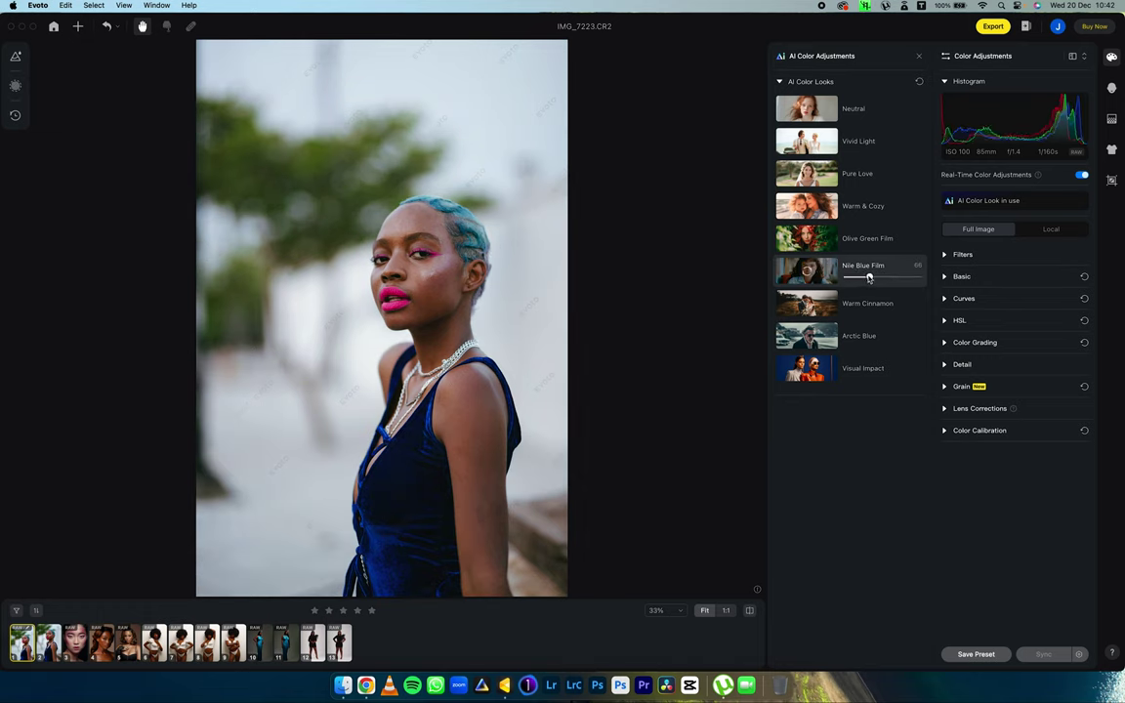
double_click(868, 277)
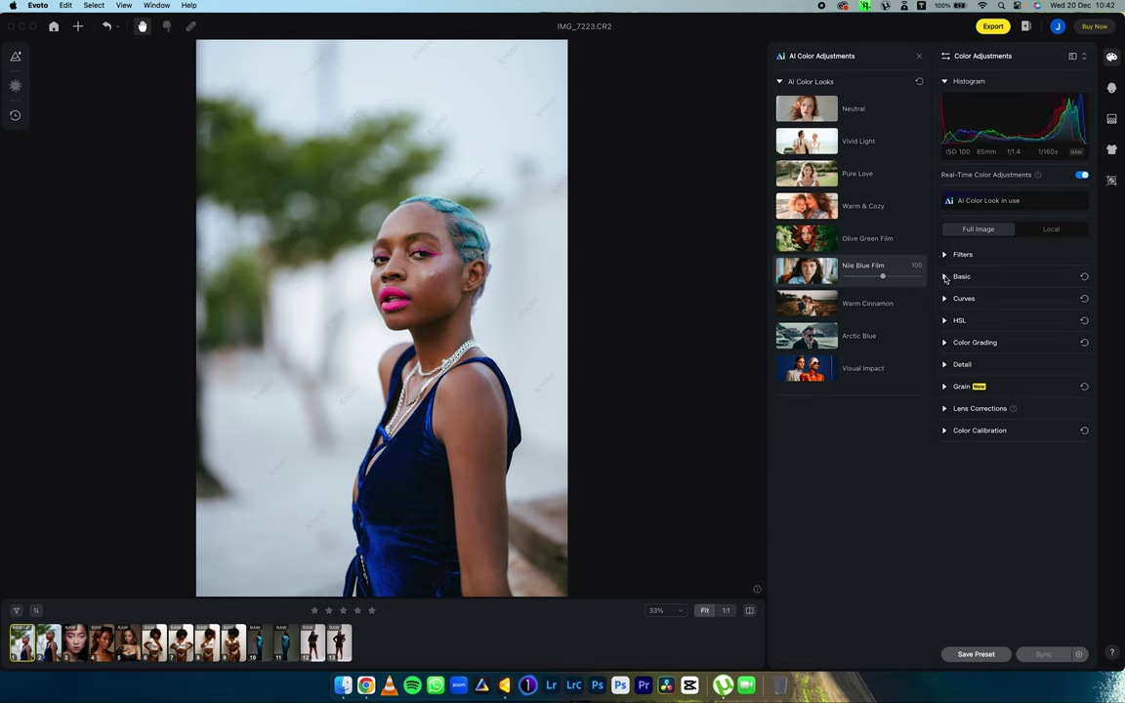
- In the basic color adjustments, set Exposure to 0.2 and Shadow to 23
click(945, 277)
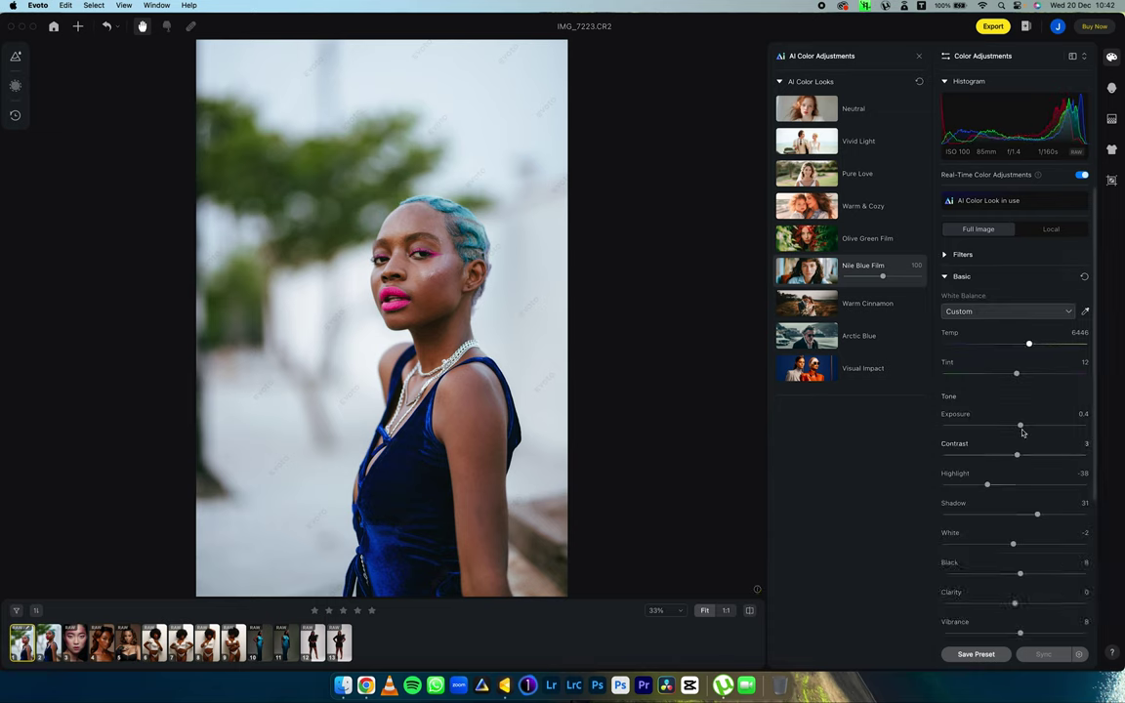
drag(1019, 427, 1017, 427)
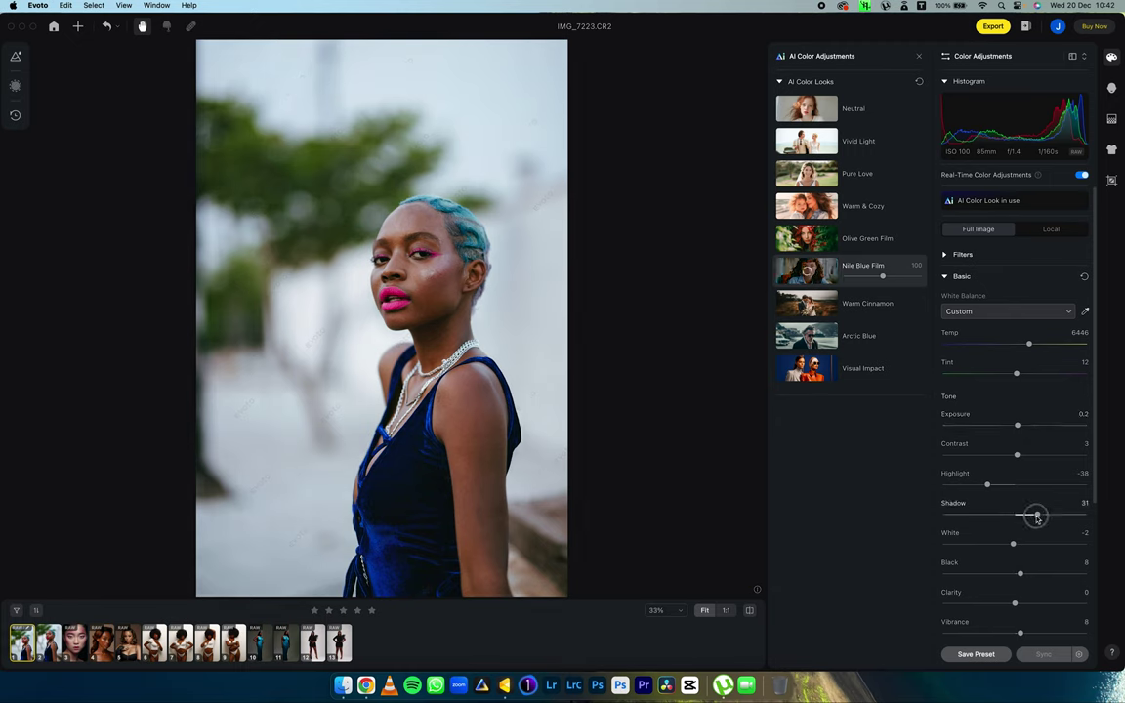
drag(1035, 519, 1030, 514)
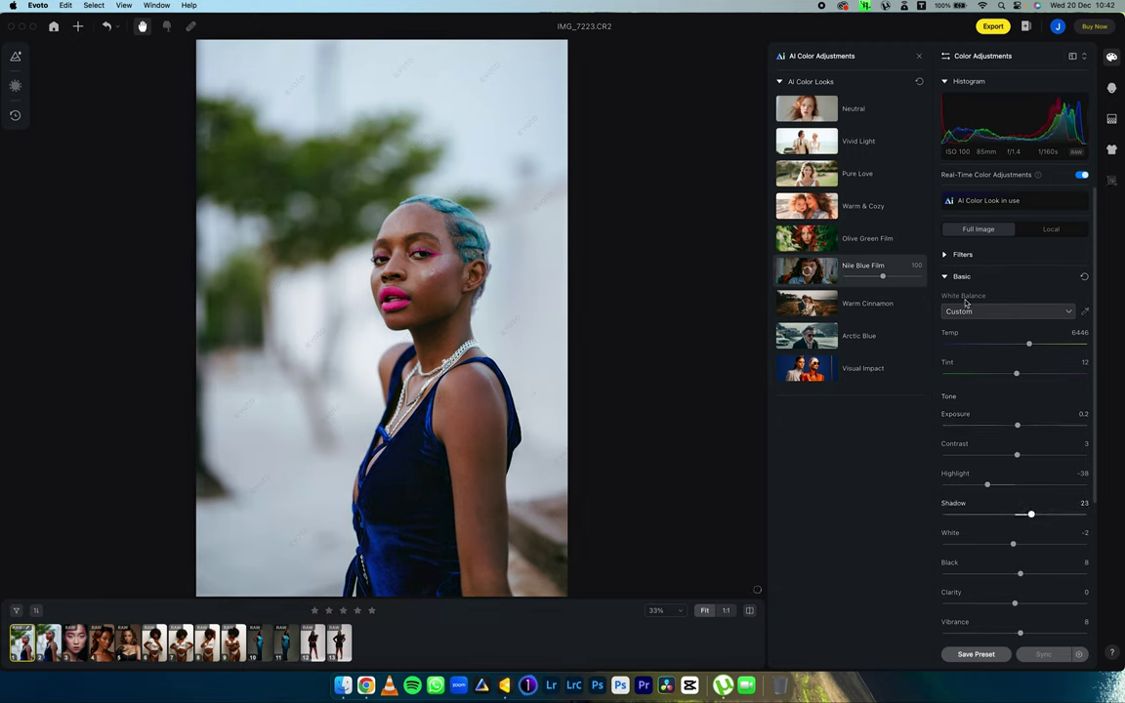
click(945, 277)
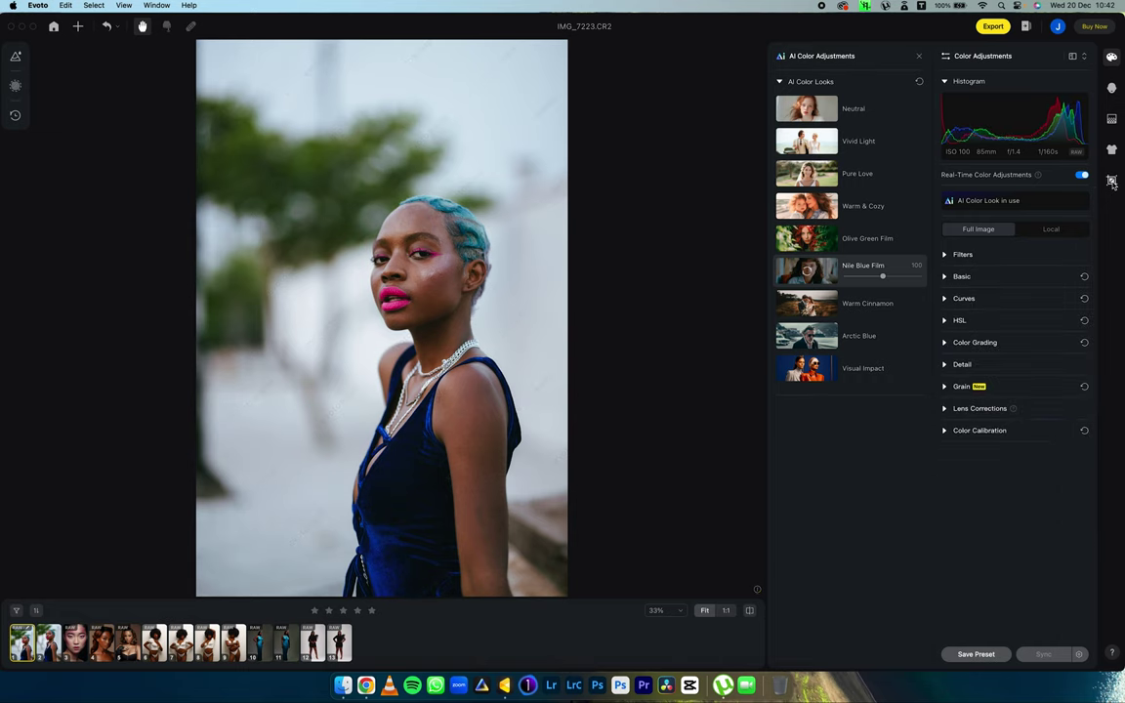
- Crop the photo tighter around the woman at a fixed ratio, trimming empty background from its left side and top
key(c)
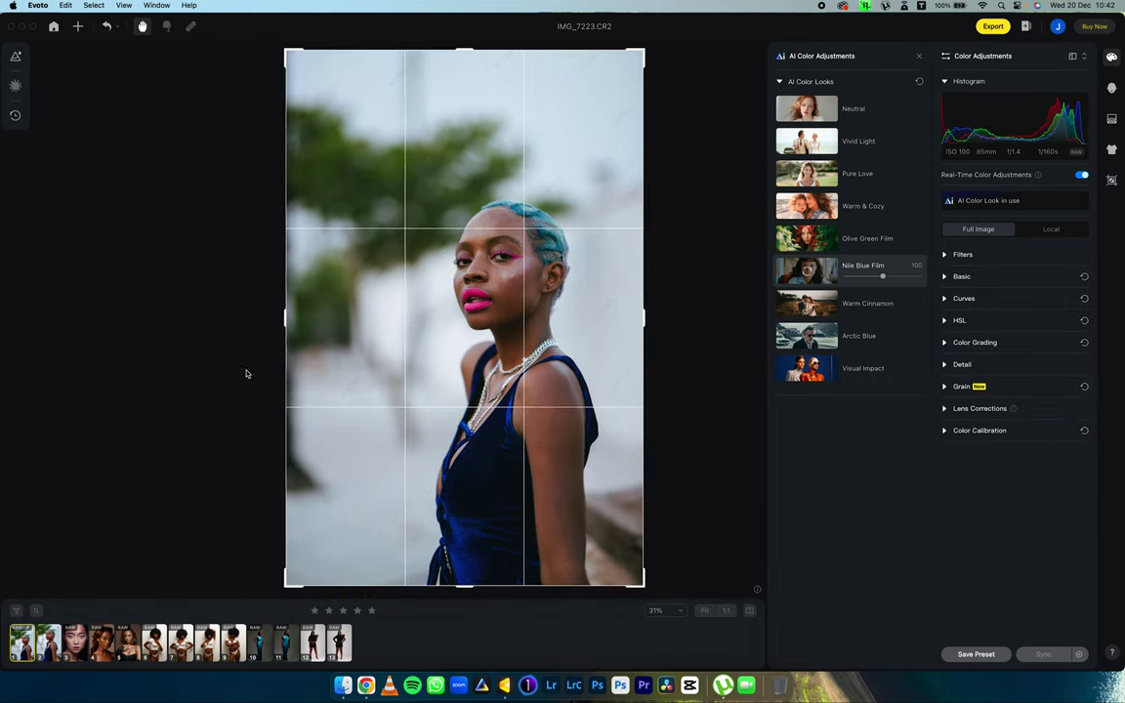
drag(288, 327, 367, 329)
drag(514, 328, 526, 396)
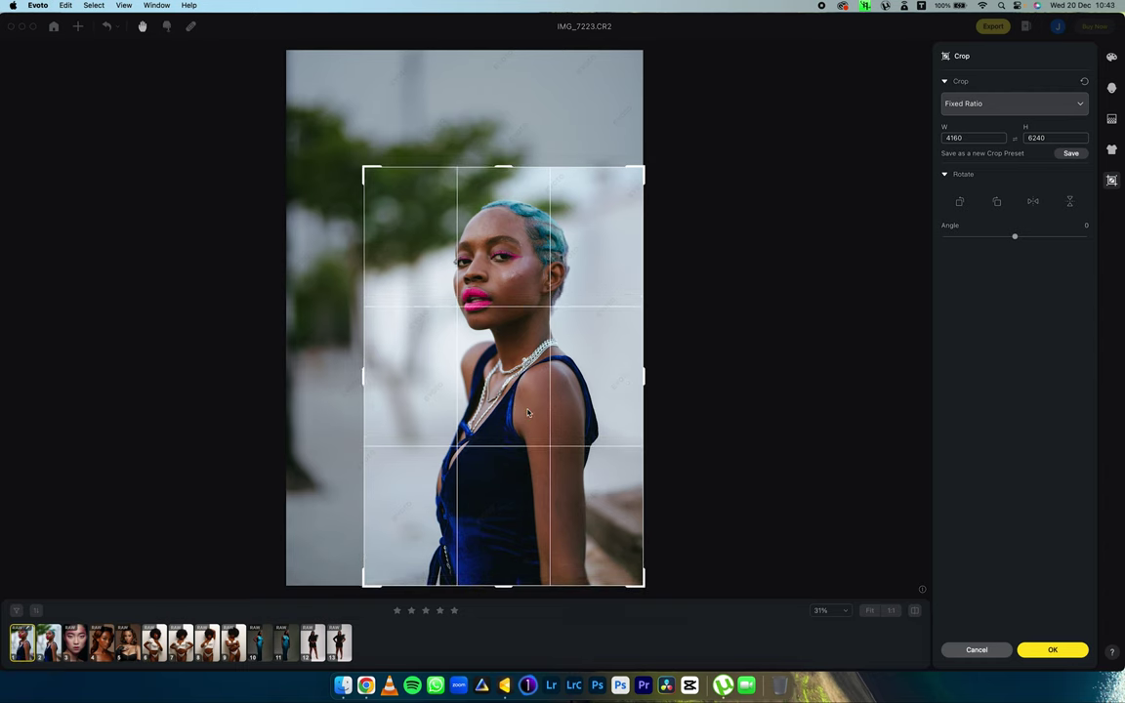
key(Return)
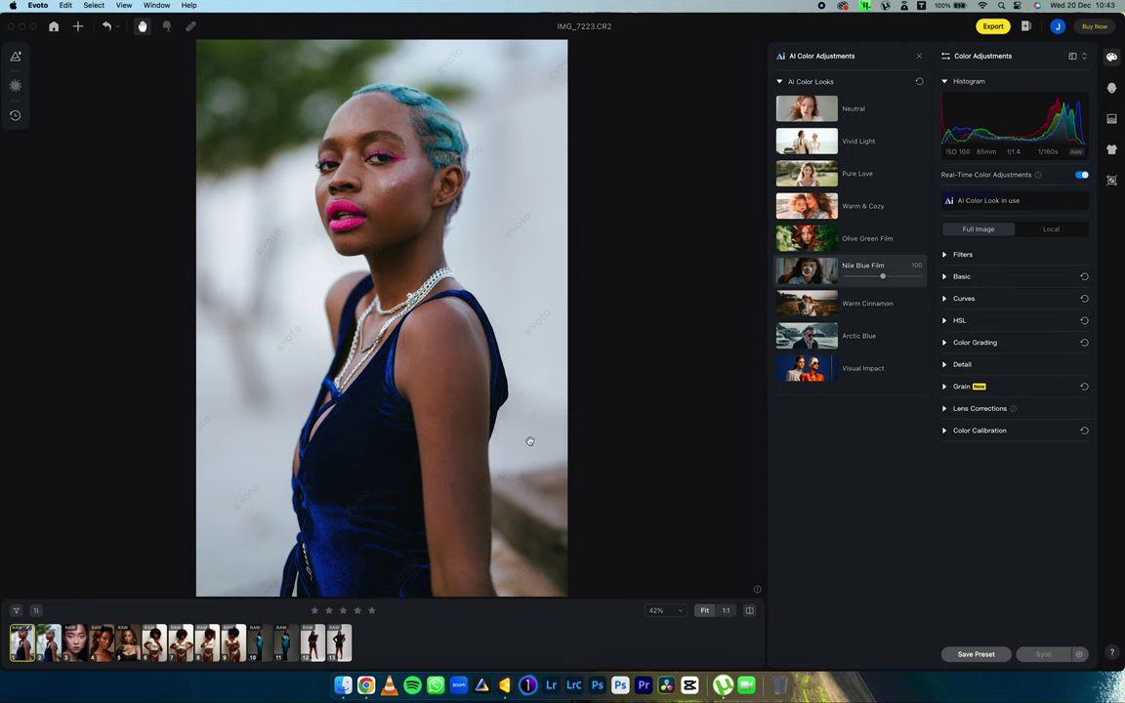
- Open the third photo, _MG_5008.CR2, for portrait retouching and set Freckle & Acne removal to 100
click(76, 642)
click(1110, 88)
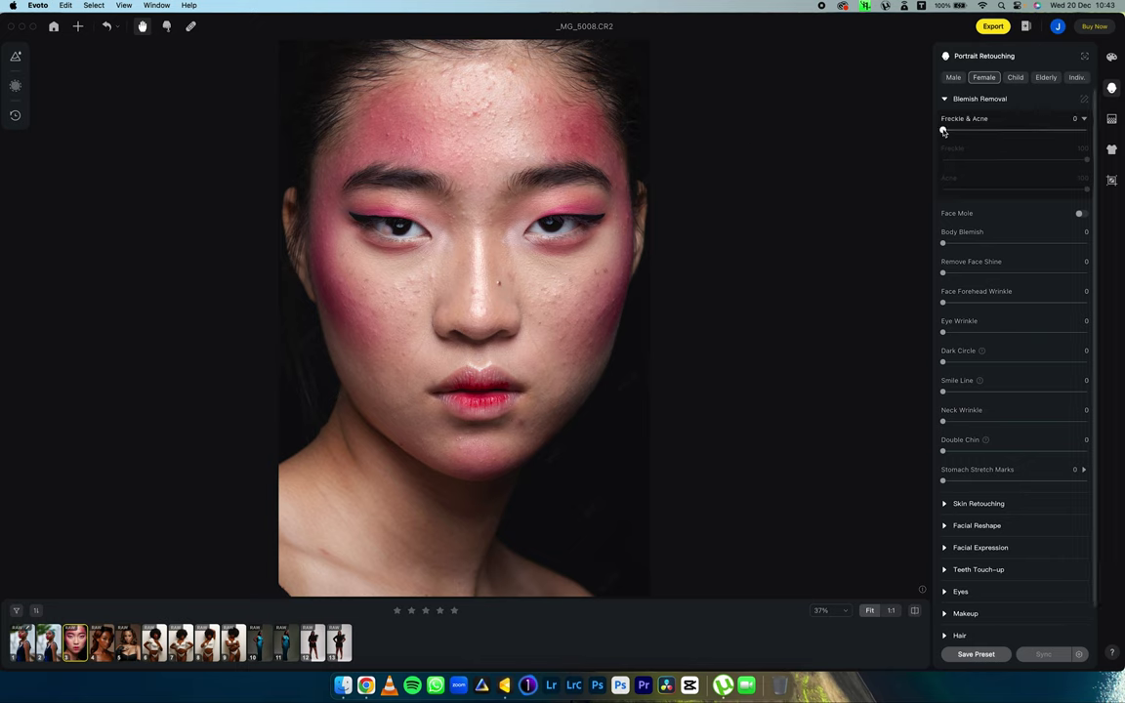
drag(943, 131, 1121, 127)
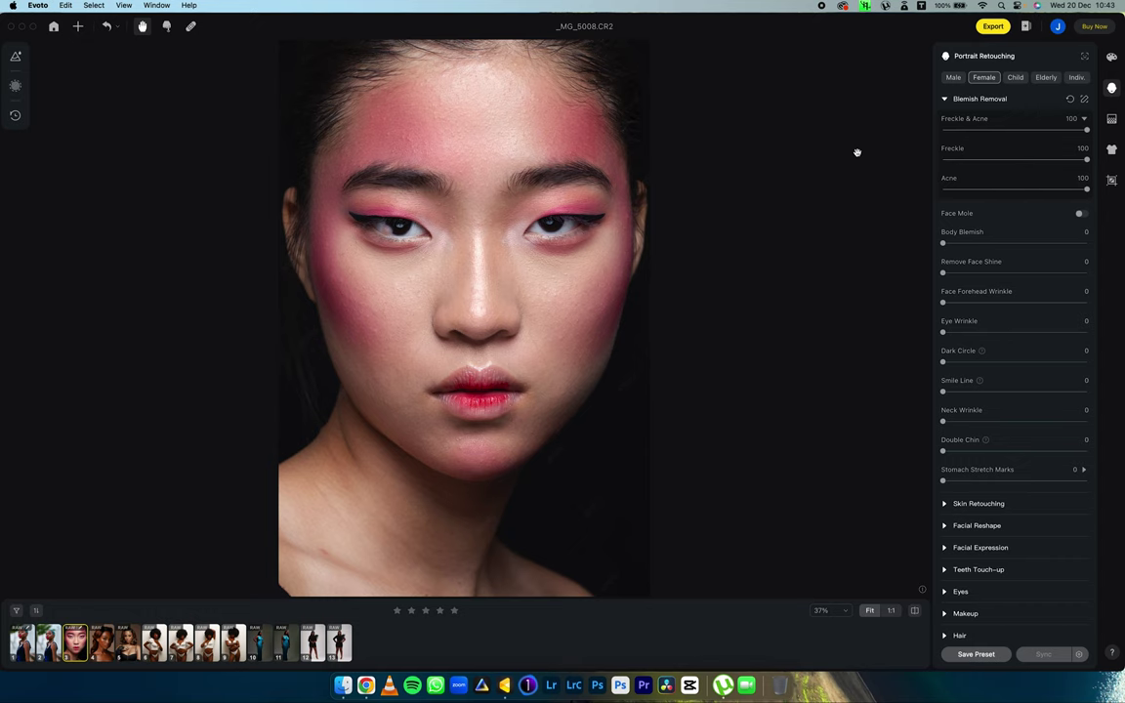
- Compare the face before and after blemish removal, first in the full view and again at 50% zoom
key(backslash)
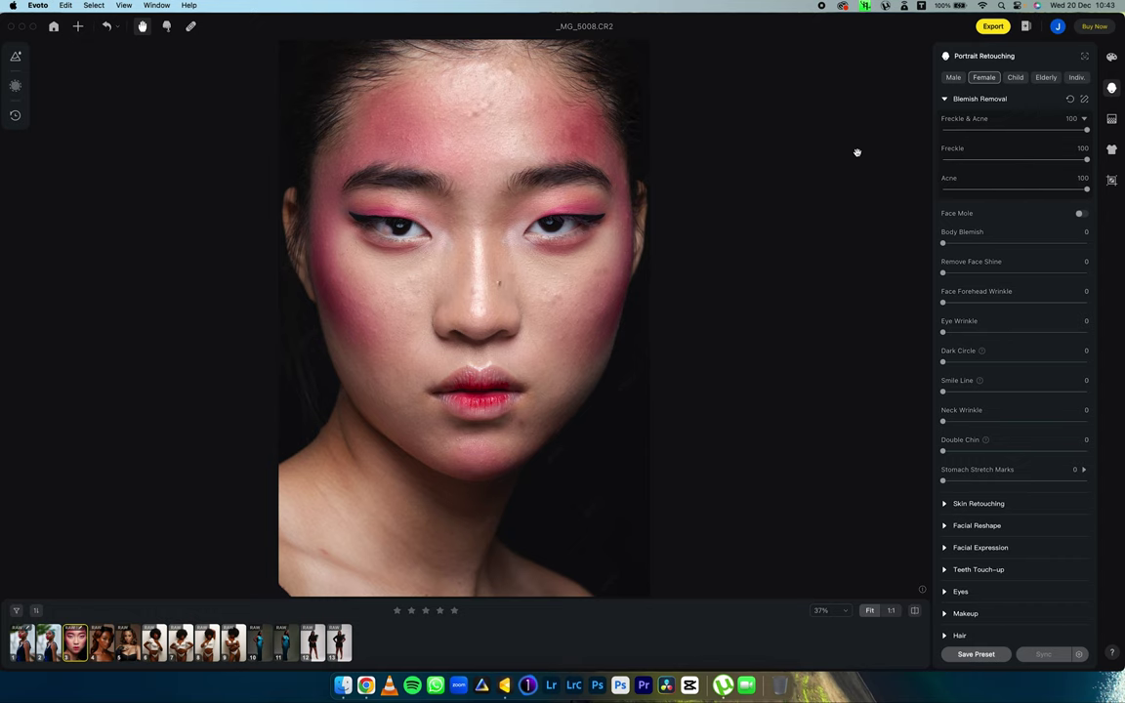
key(backslash)
key(backslash)
click(823, 610)
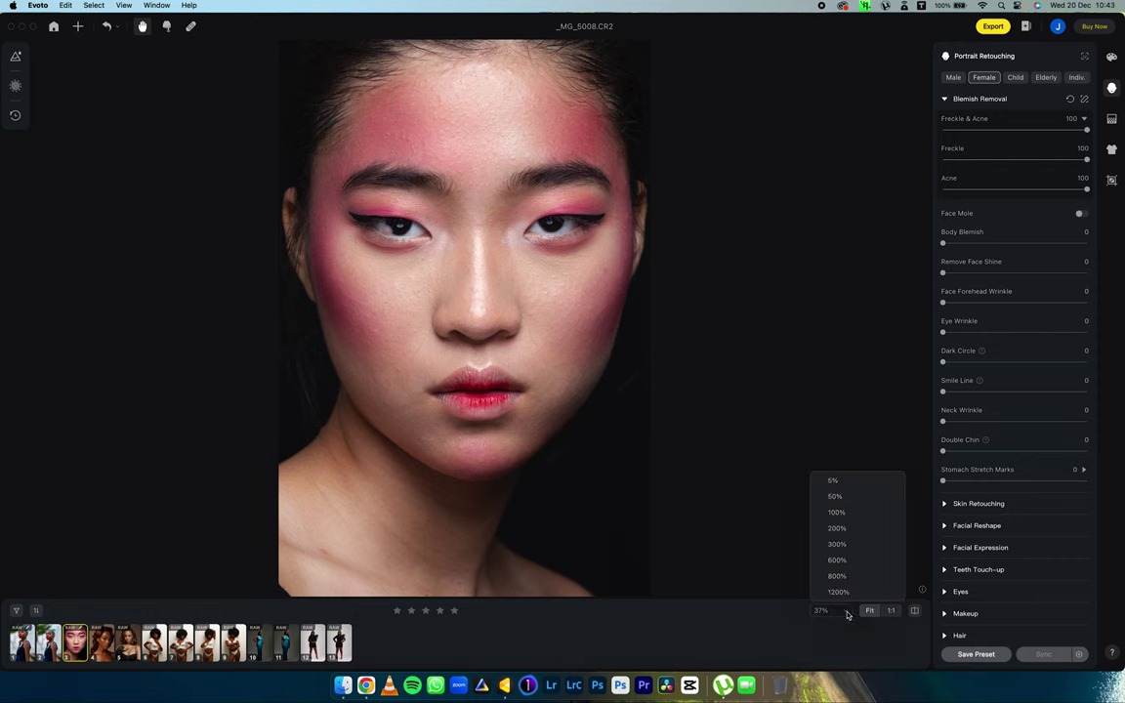
click(833, 496)
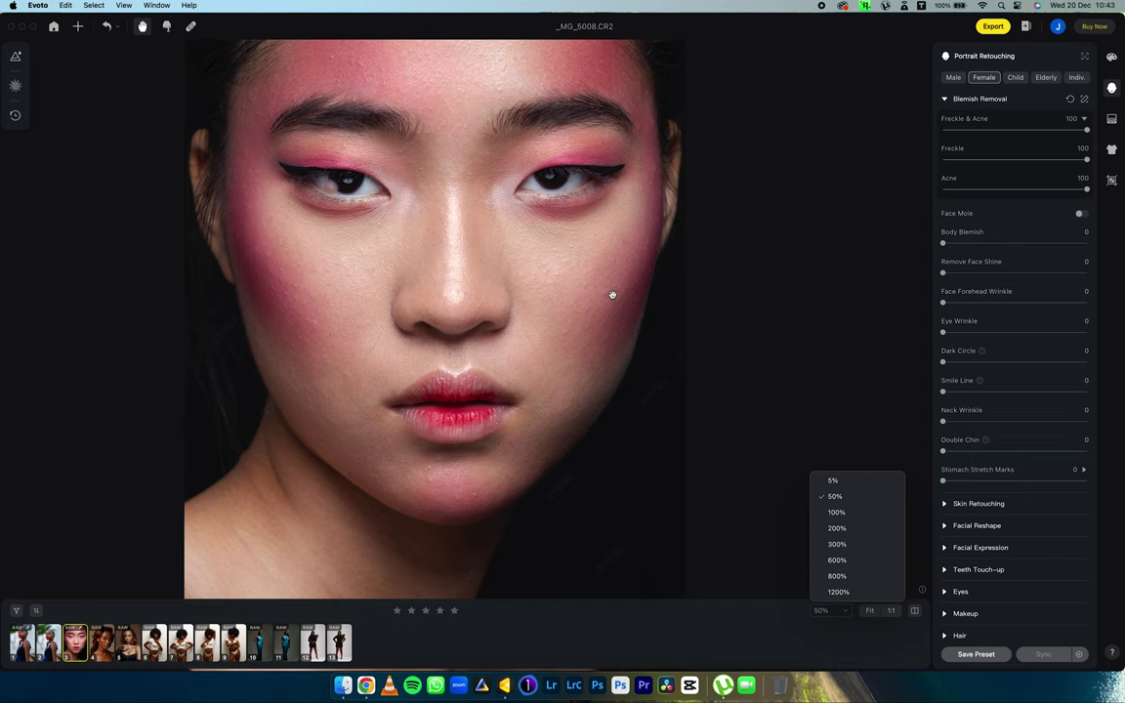
key(backslash)
key(backslash)
drag(567, 268, 592, 383)
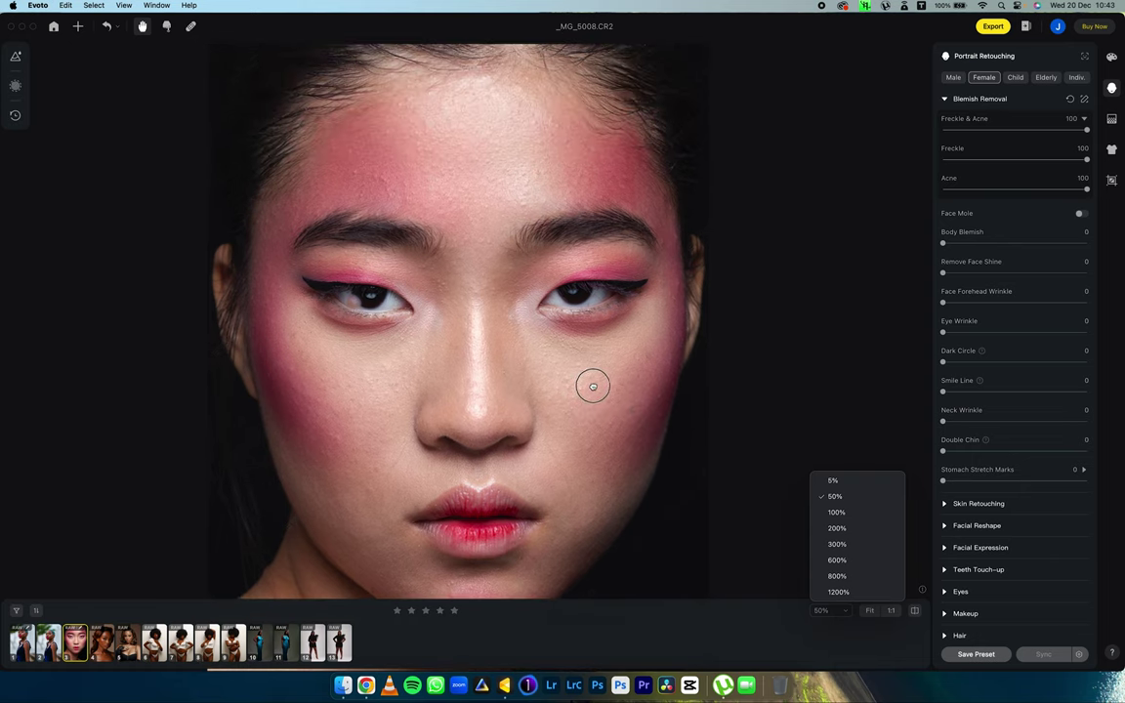
key(backslash)
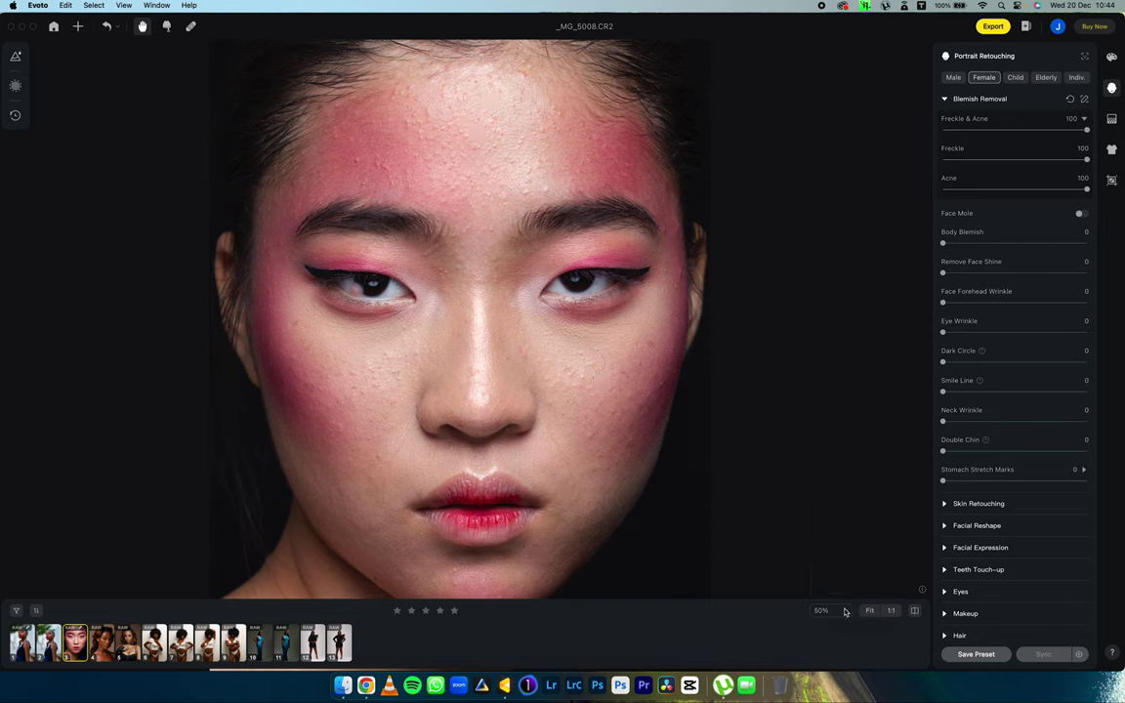
- Inspect the retouched skin texture on the forehead, cheeks and nose at 100% zoom against the original
click(846, 609)
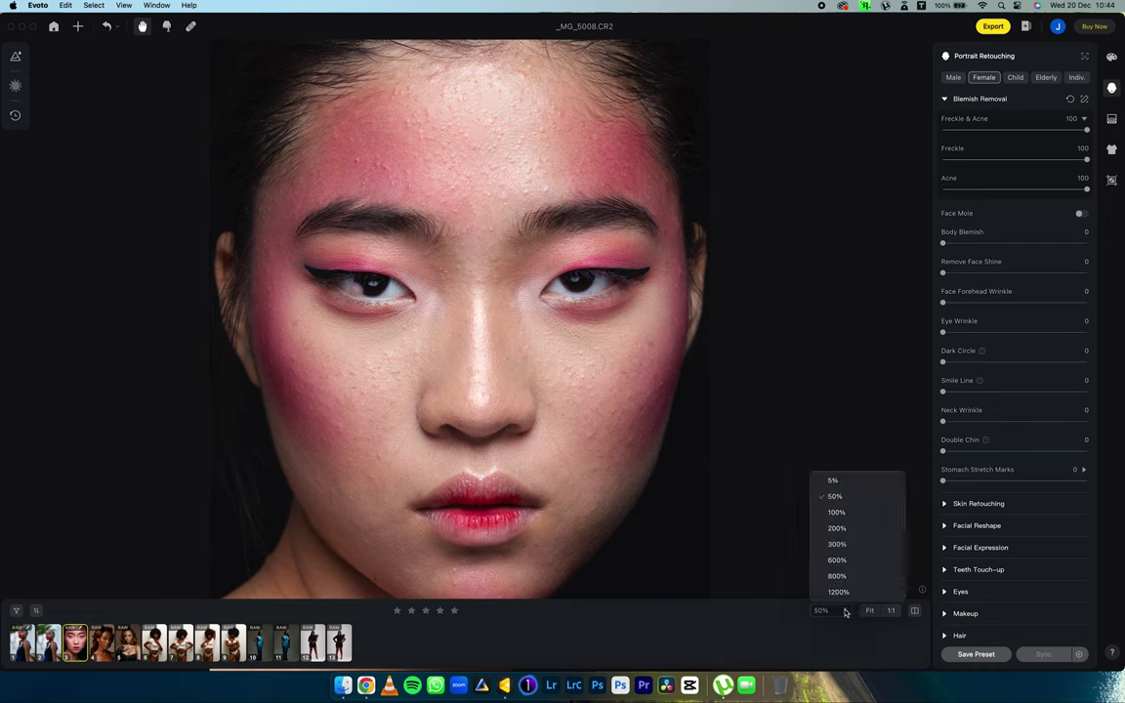
click(839, 514)
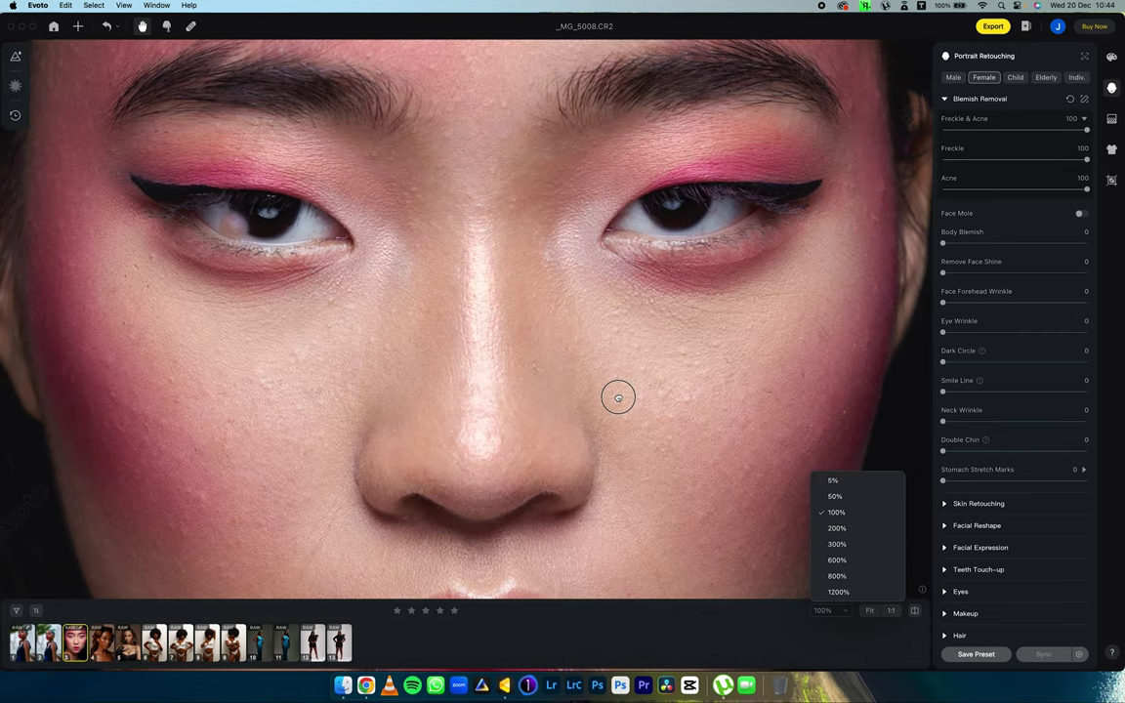
click(618, 396)
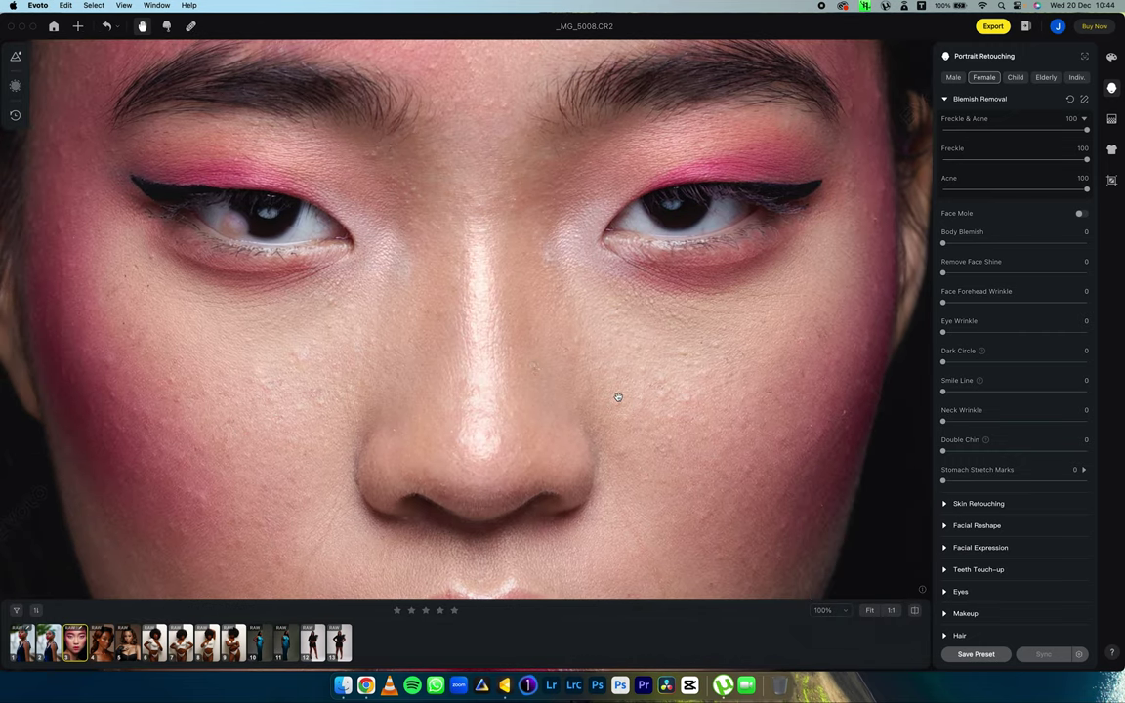
drag(537, 225, 567, 489)
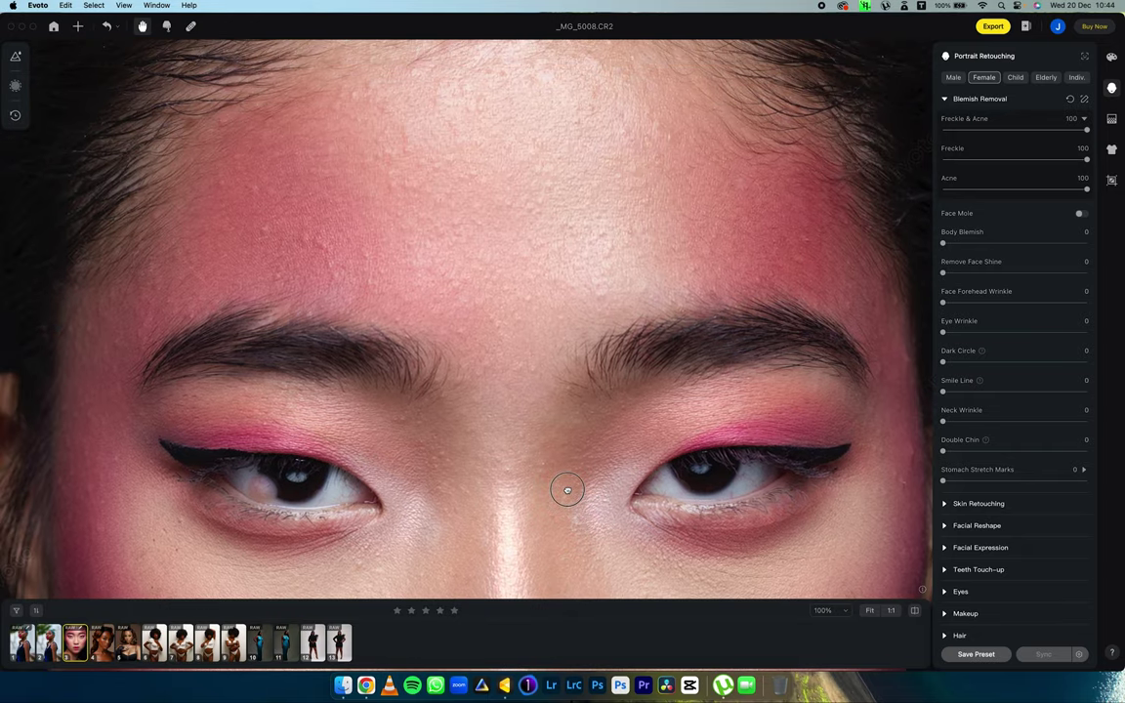
click(870, 611)
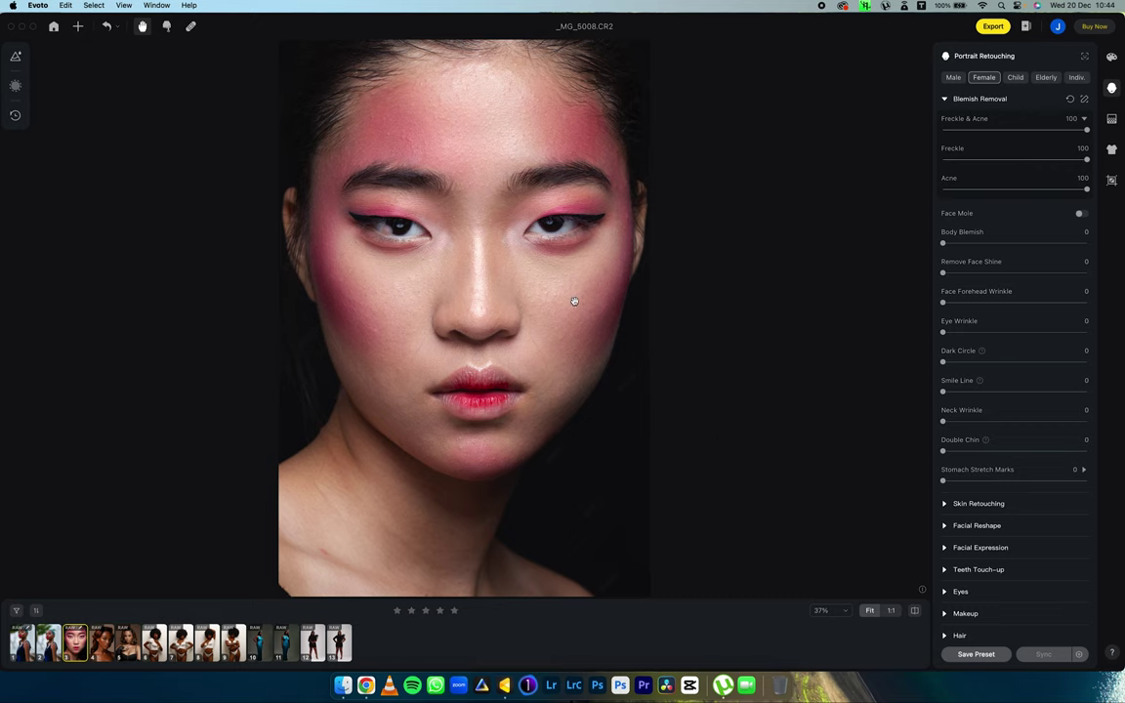
click(831, 611)
click(845, 512)
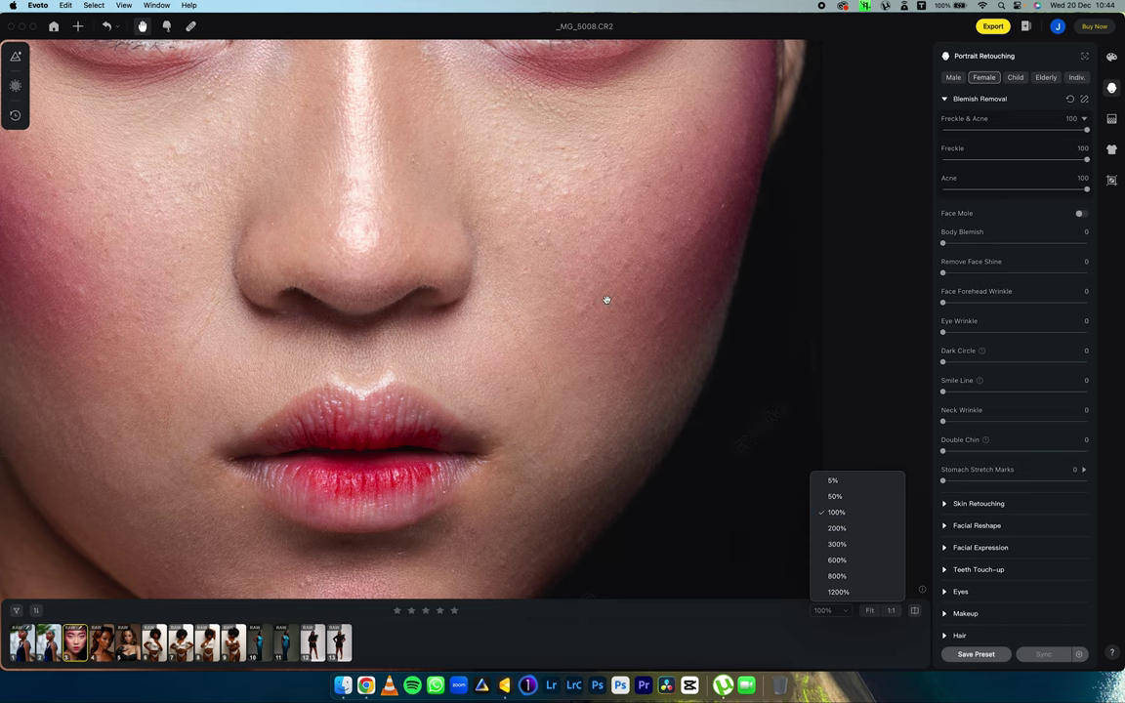
scroll(606, 300, up, 10)
scroll(532, 180, up, 7)
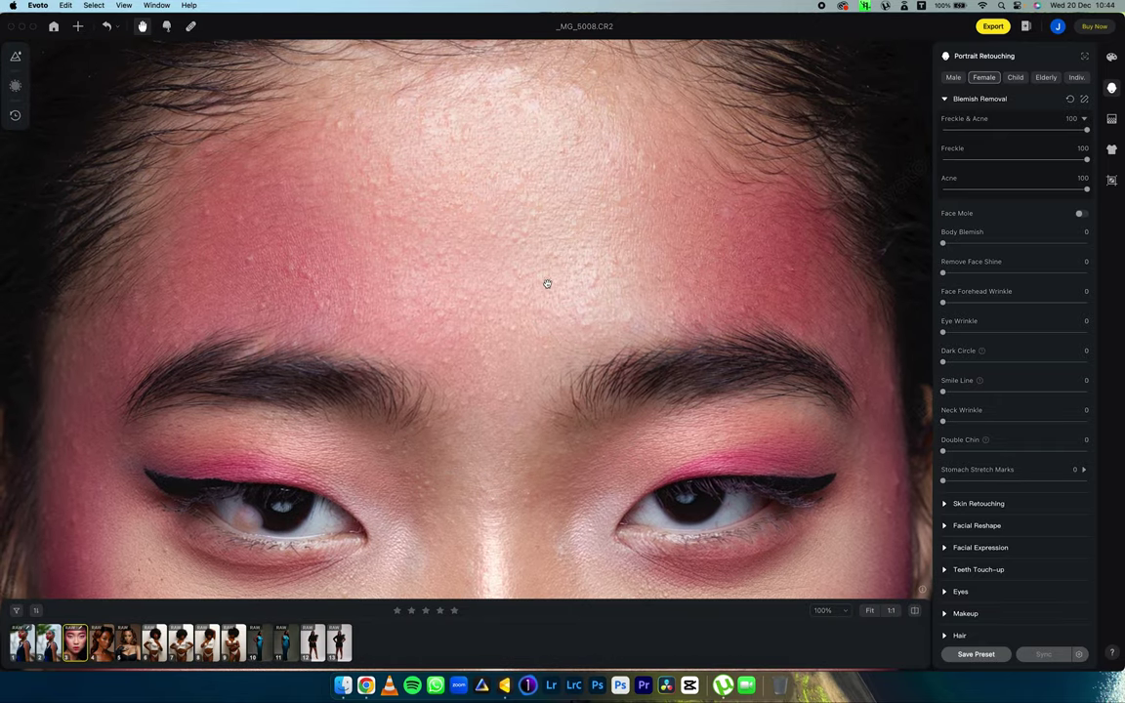
click(437, 309)
scroll(437, 309, down, 5)
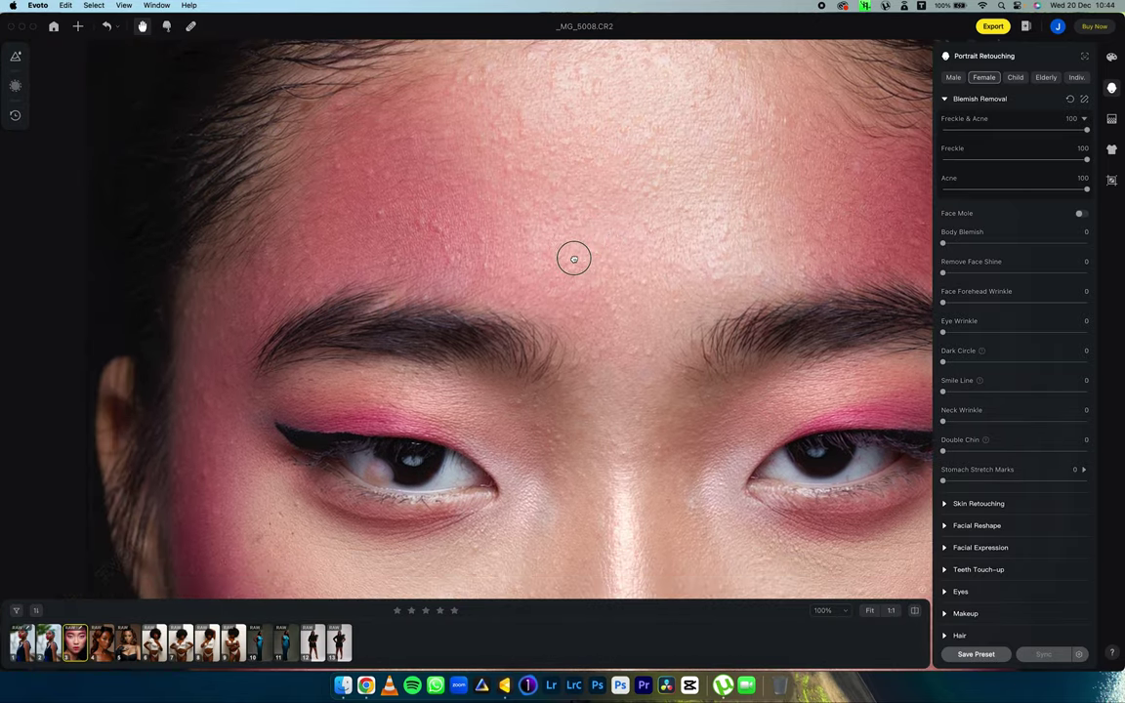
scroll(565, 262, down, 5)
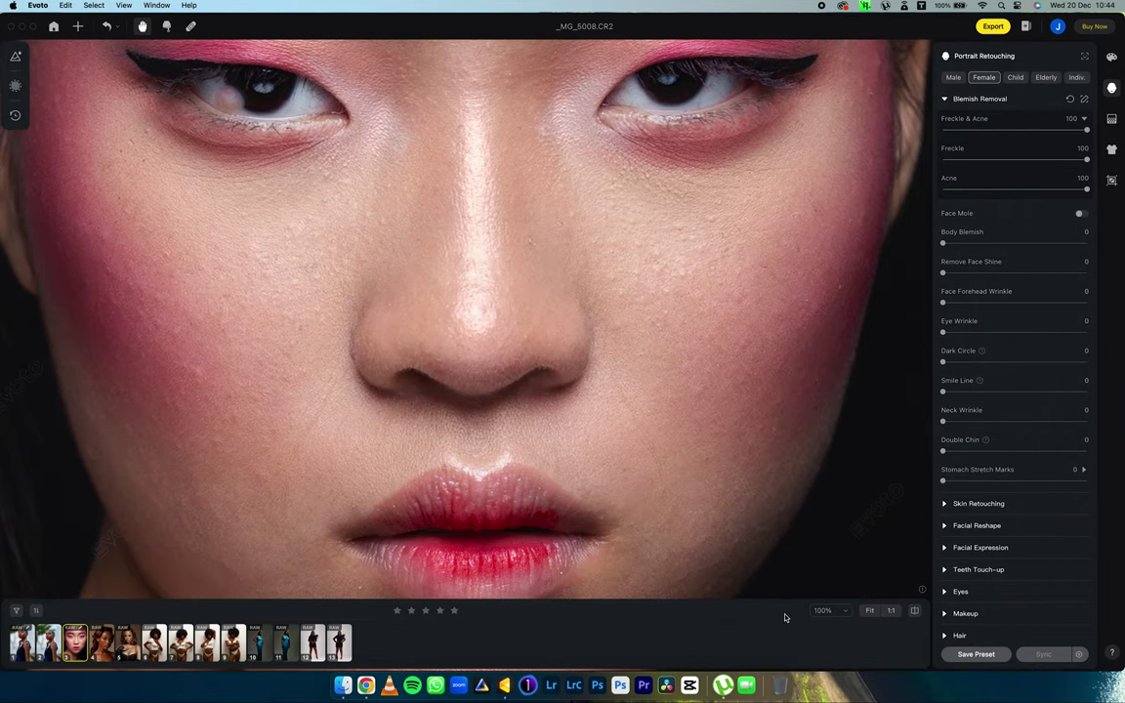
- Set Neck Wrinkle removal to 100, Eye Wrinkle to 44 and Dark Circle to 79 on the whole portrait
click(868, 611)
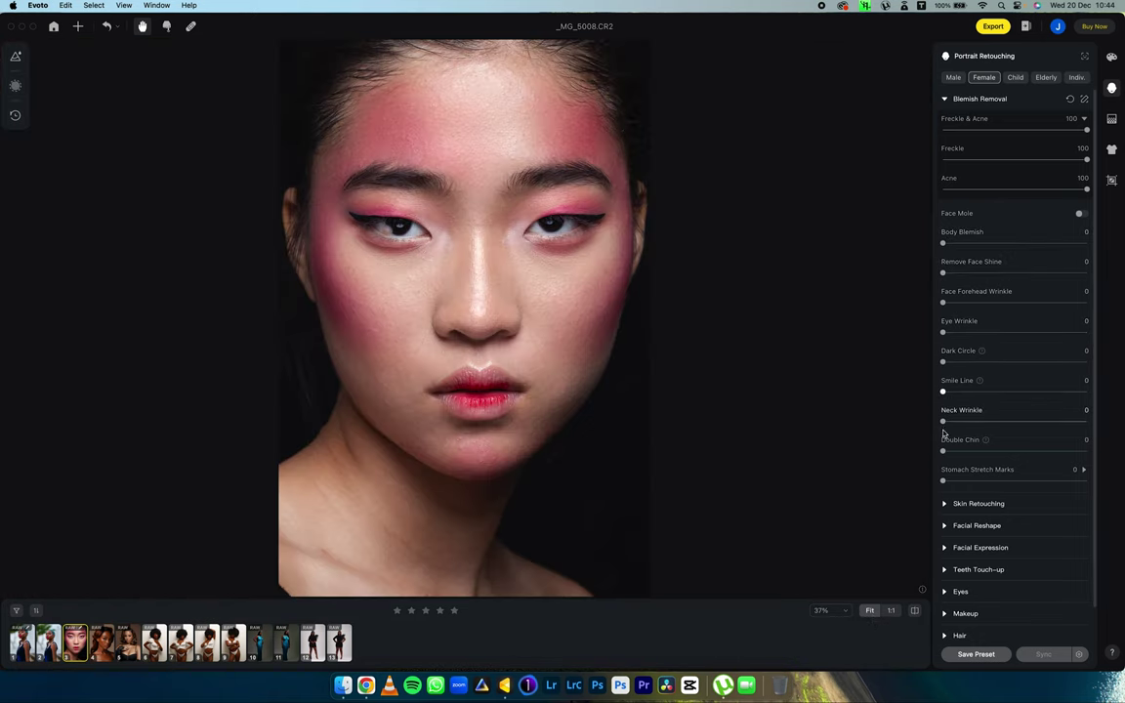
drag(944, 422, 1087, 422)
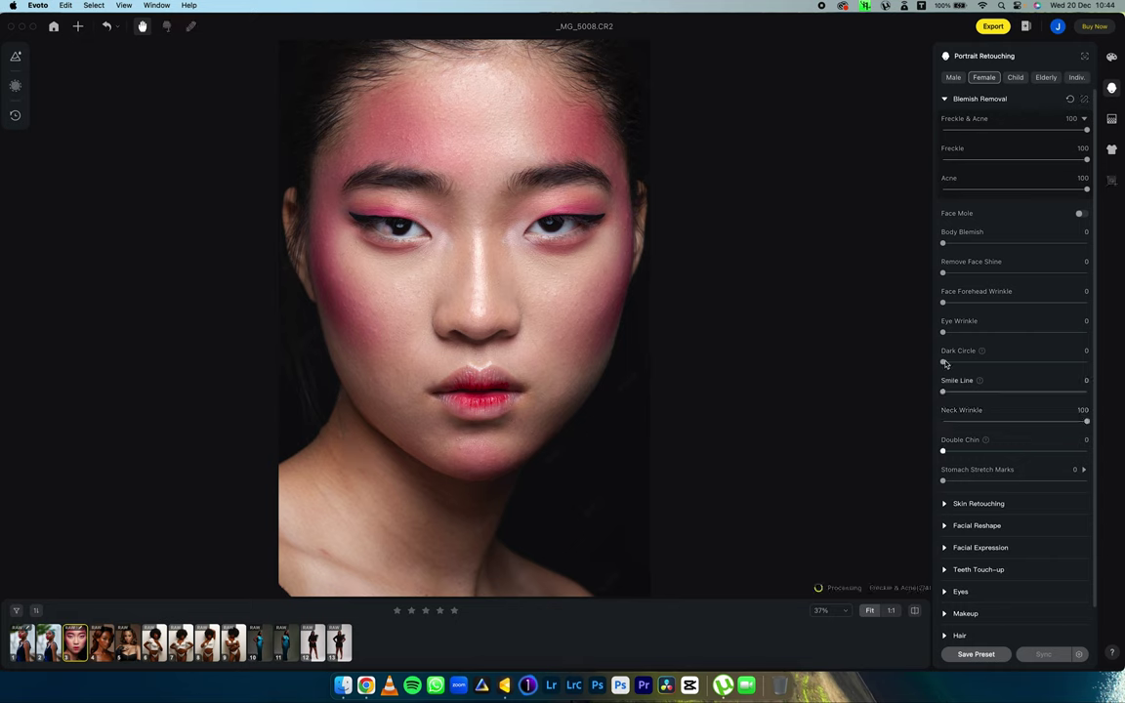
drag(944, 331, 1006, 332)
drag(943, 362, 1057, 362)
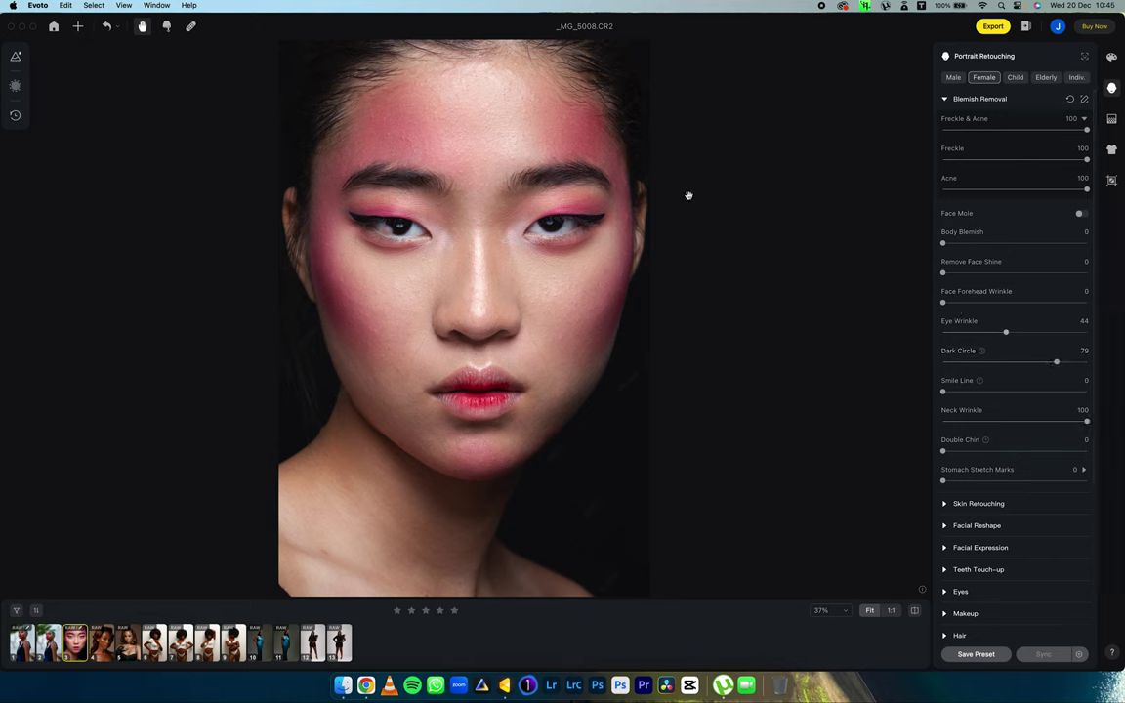
- Try full face shine removal, reduce Remove Face Shine to 35, and collapse the blemish removal settings
drag(943, 272, 1121, 276)
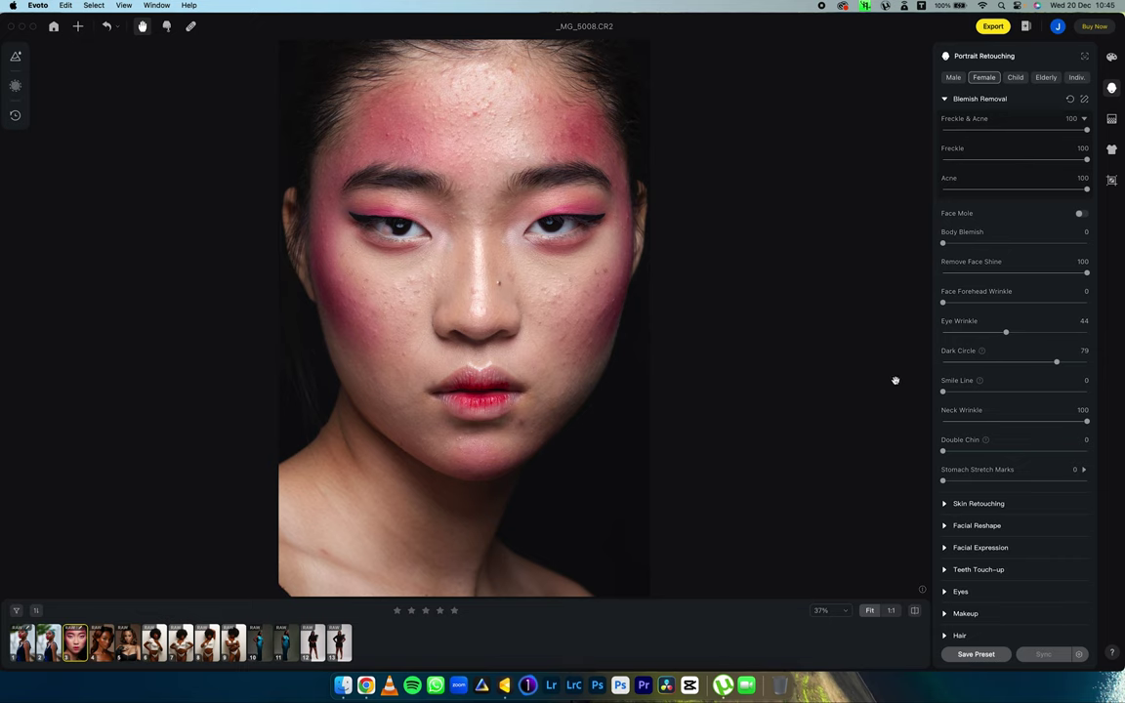
drag(1085, 272, 994, 279)
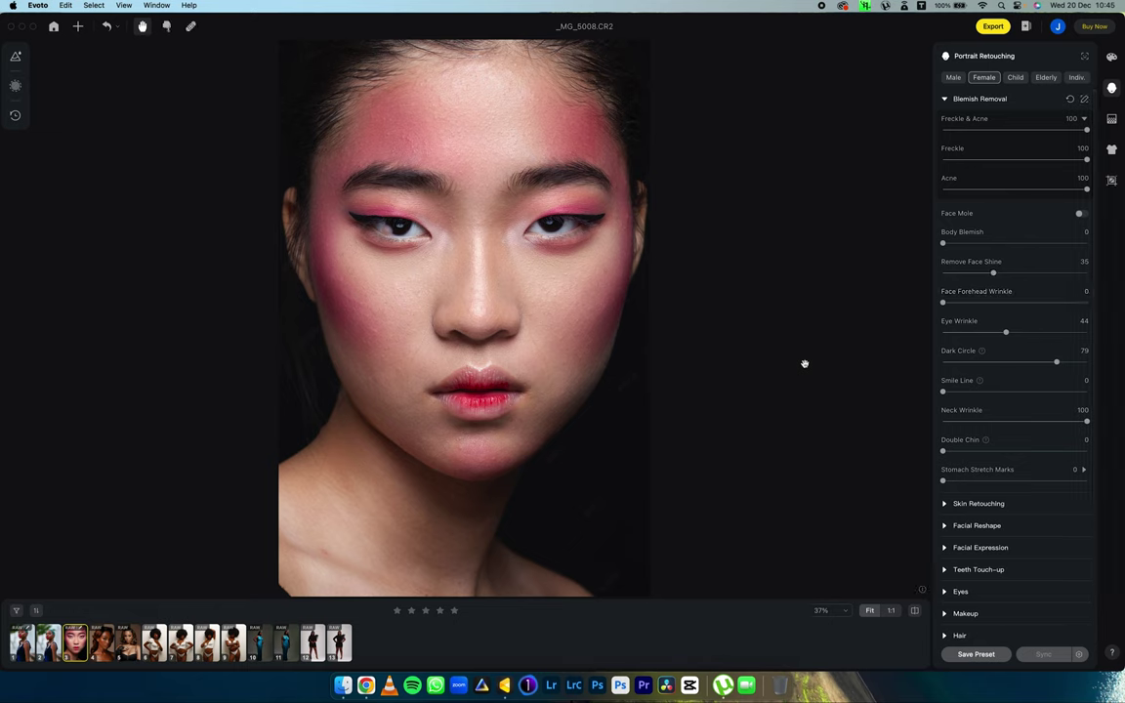
click(944, 99)
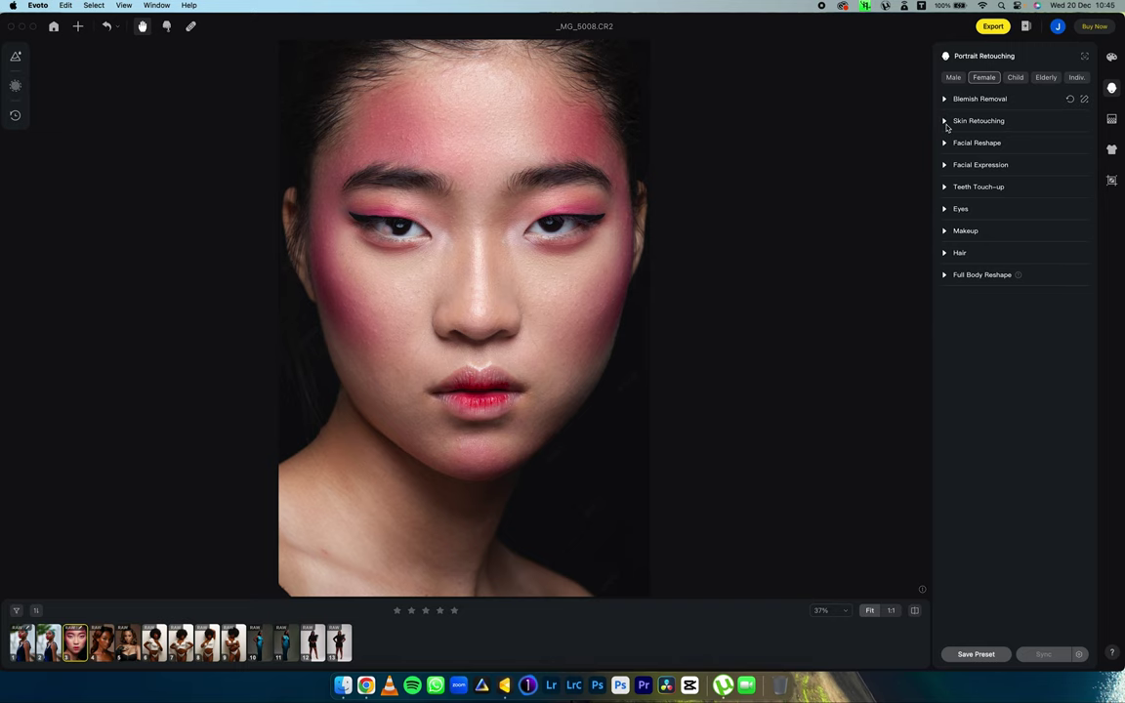
- Set Smooth Face Skin (Dodge & Burn) to 100 and compare the result with the original face
click(944, 120)
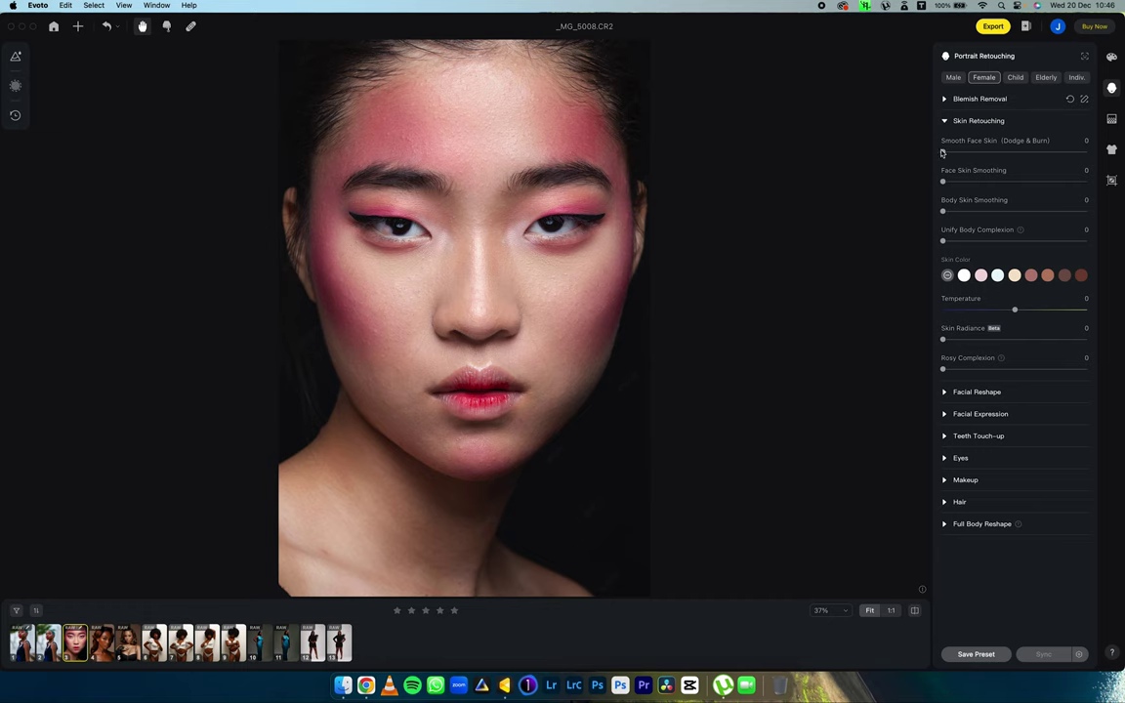
drag(943, 152, 1107, 152)
click(427, 336)
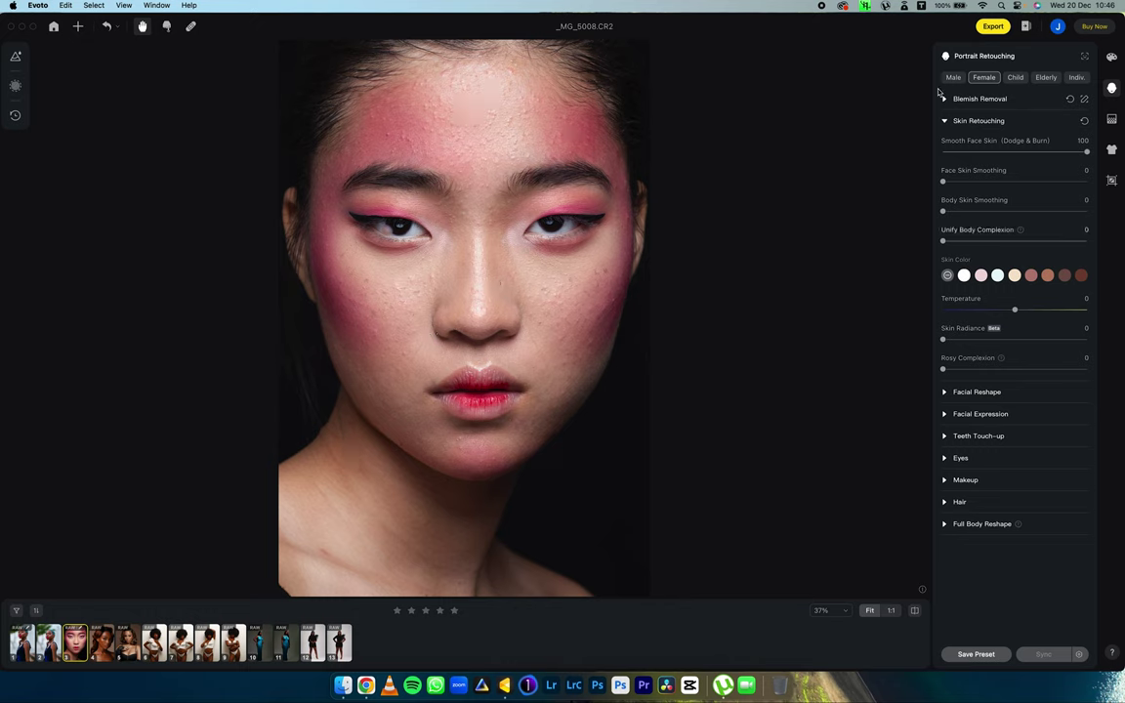
click(944, 120)
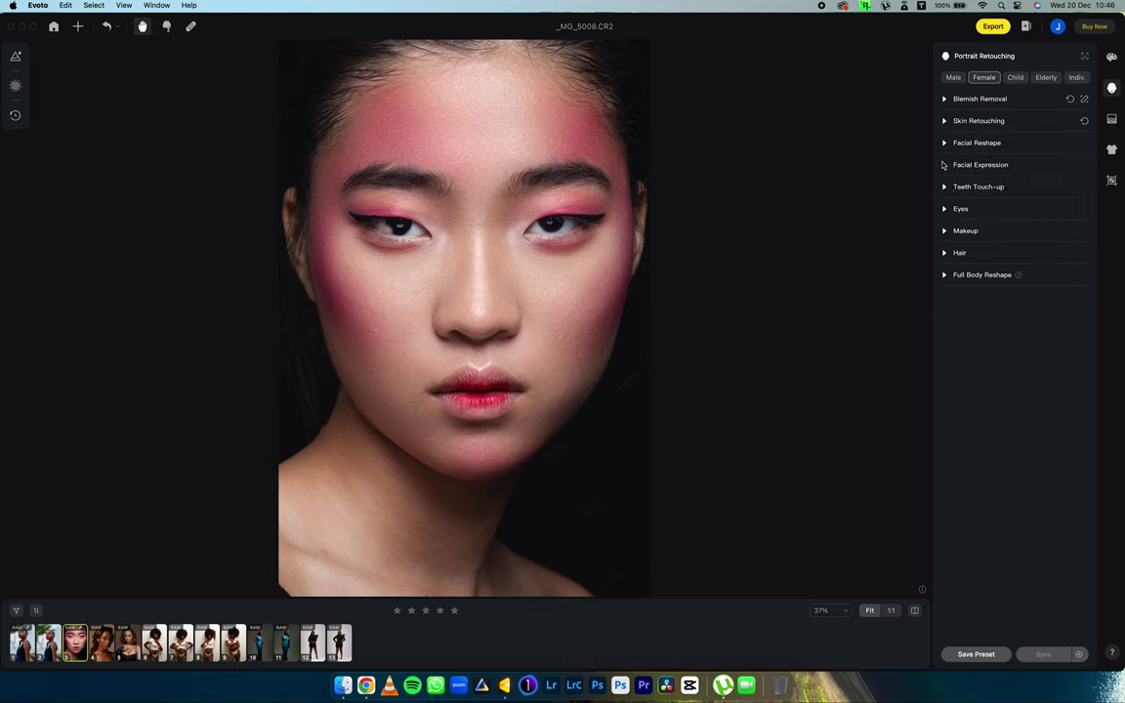
- Set Removing Red Veins to 100 for the eyes and check both eyes up close at 200%
click(951, 210)
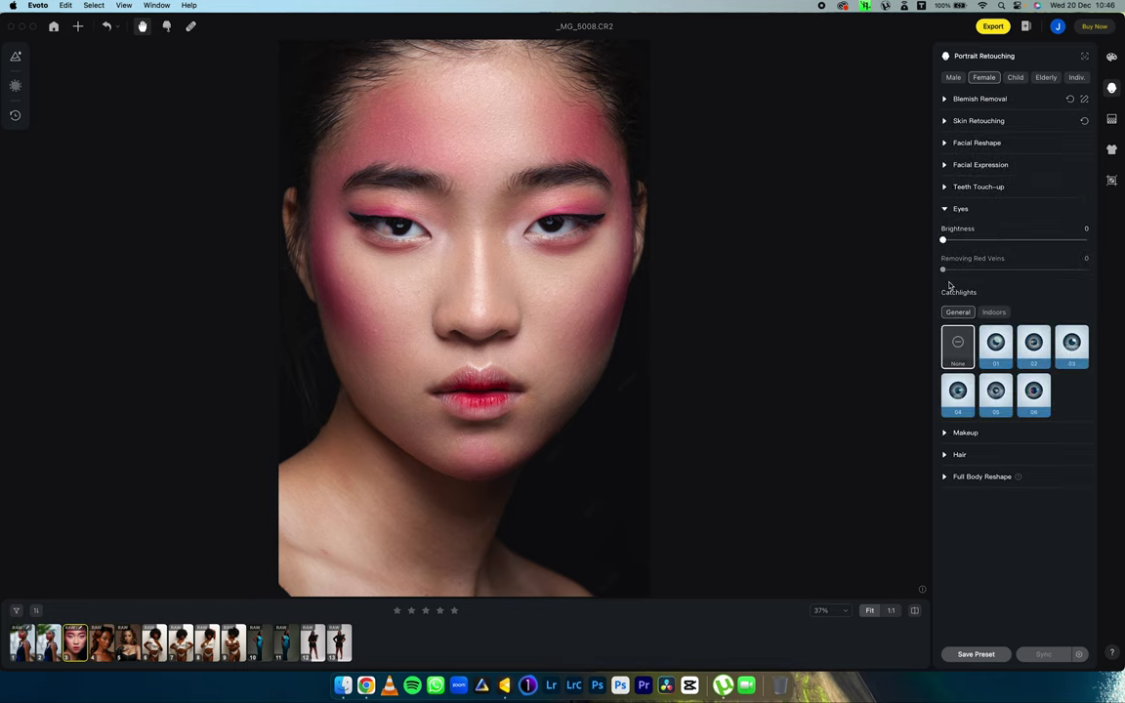
click(845, 613)
click(843, 530)
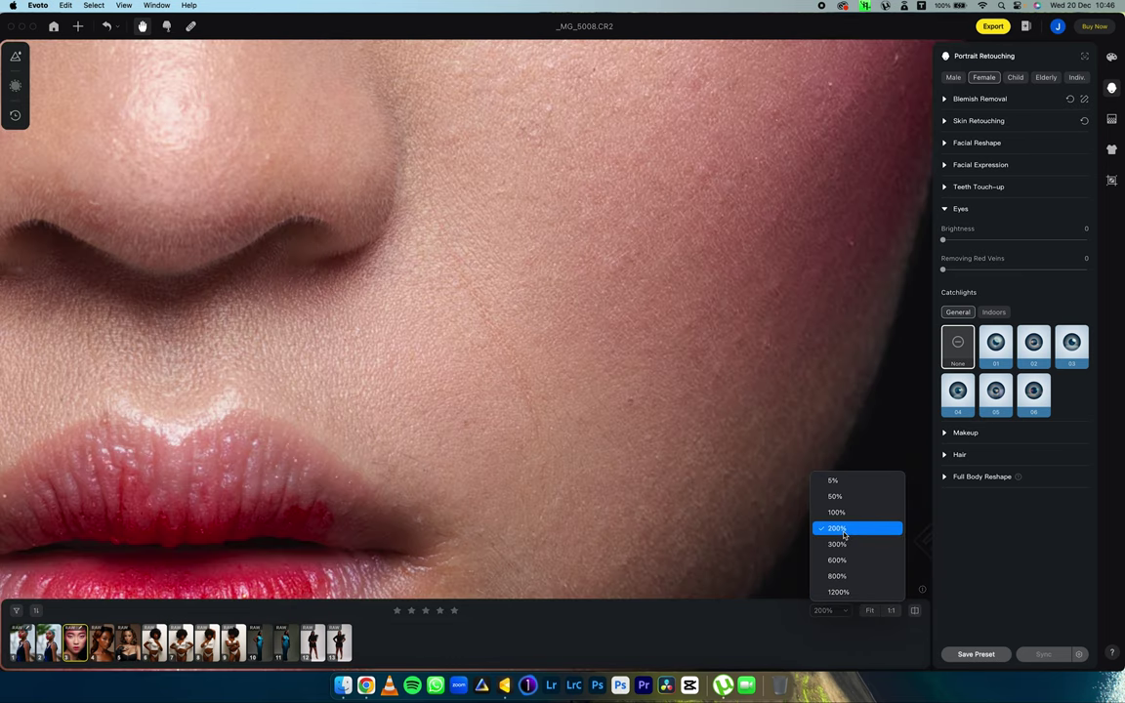
scroll(556, 293, up, 15)
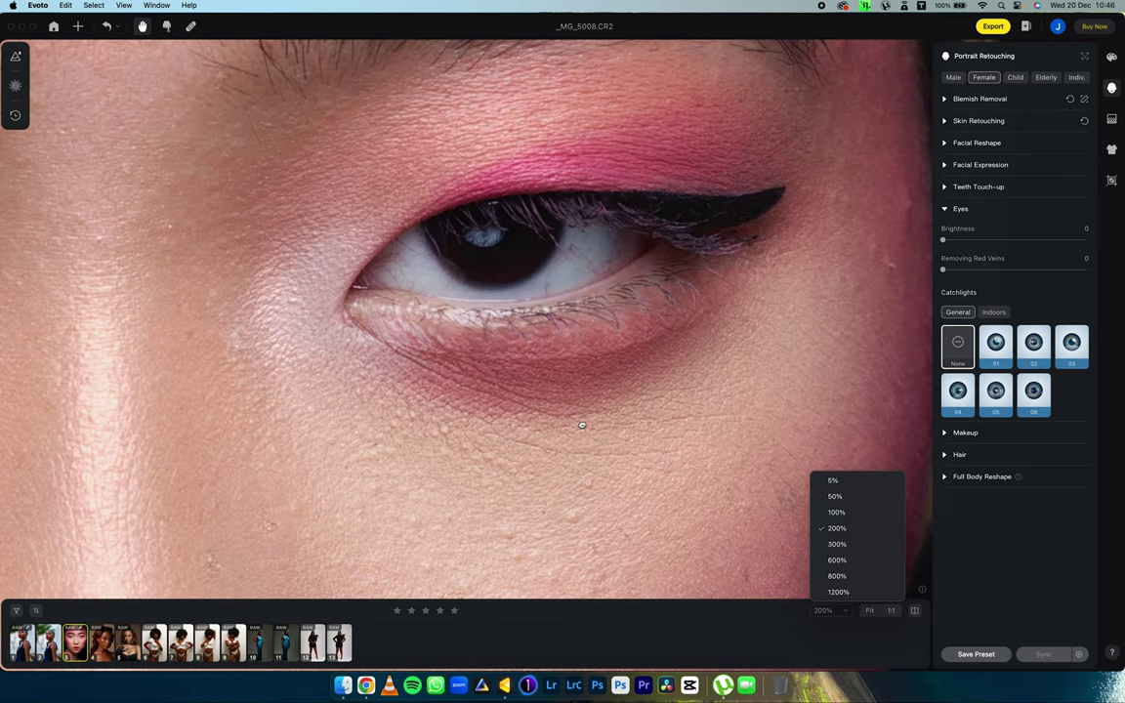
scroll(562, 259, up, 4)
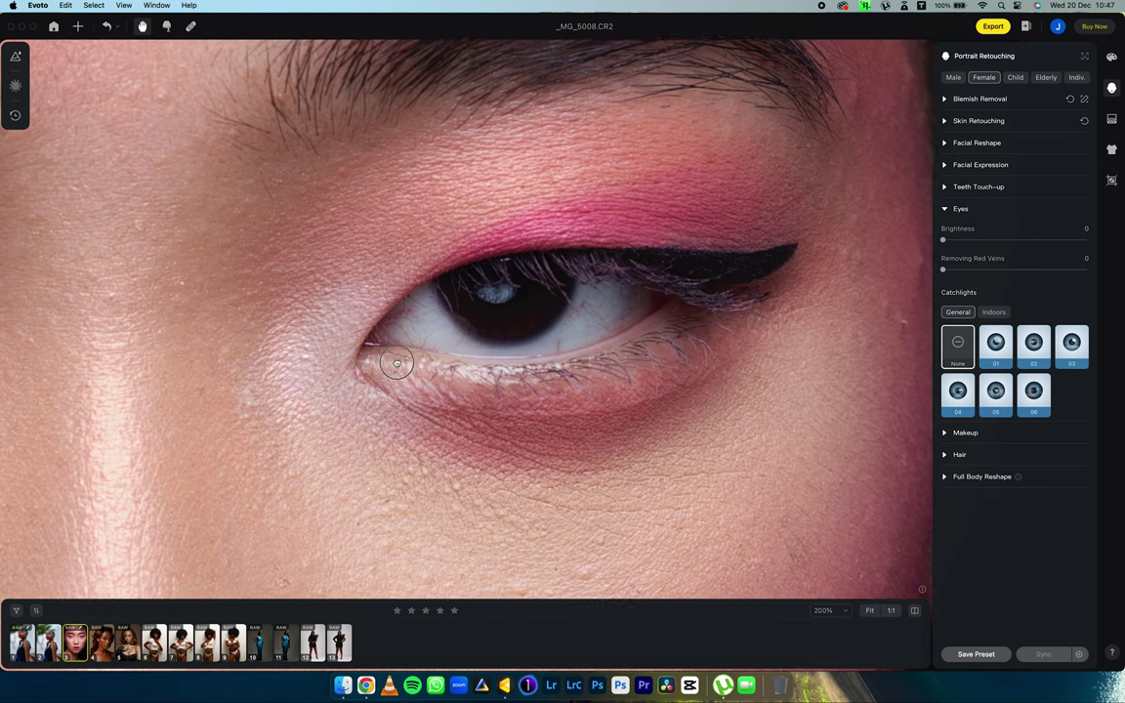
scroll(396, 363, left, 3)
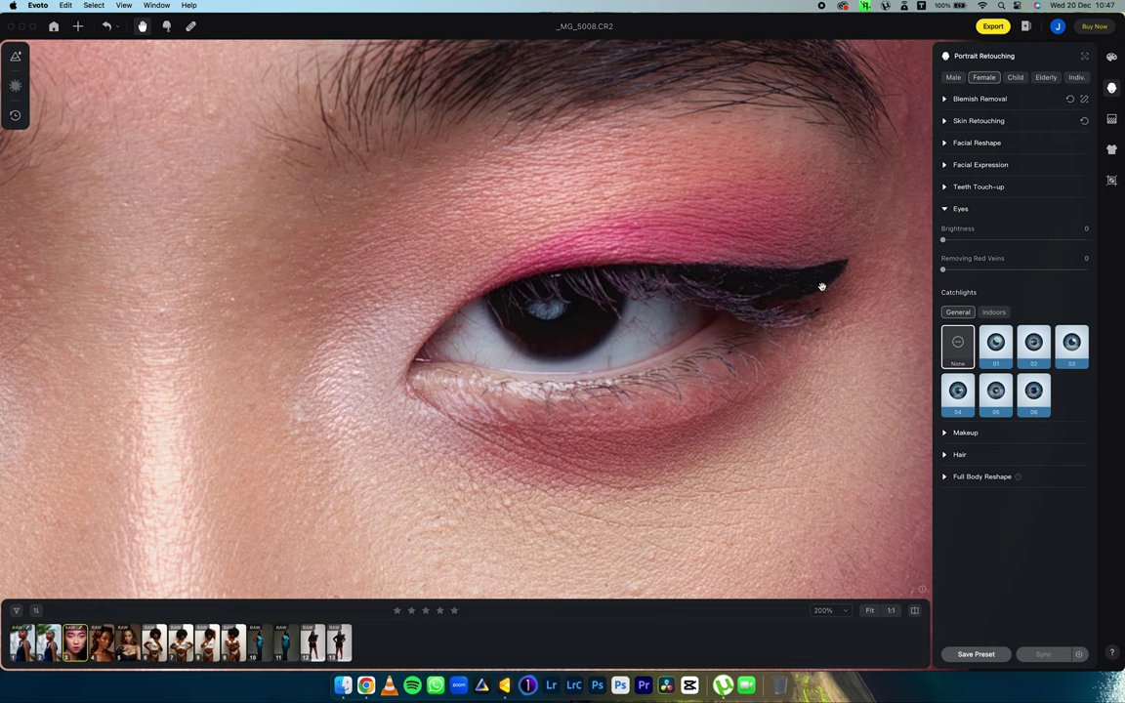
drag(943, 270, 1118, 277)
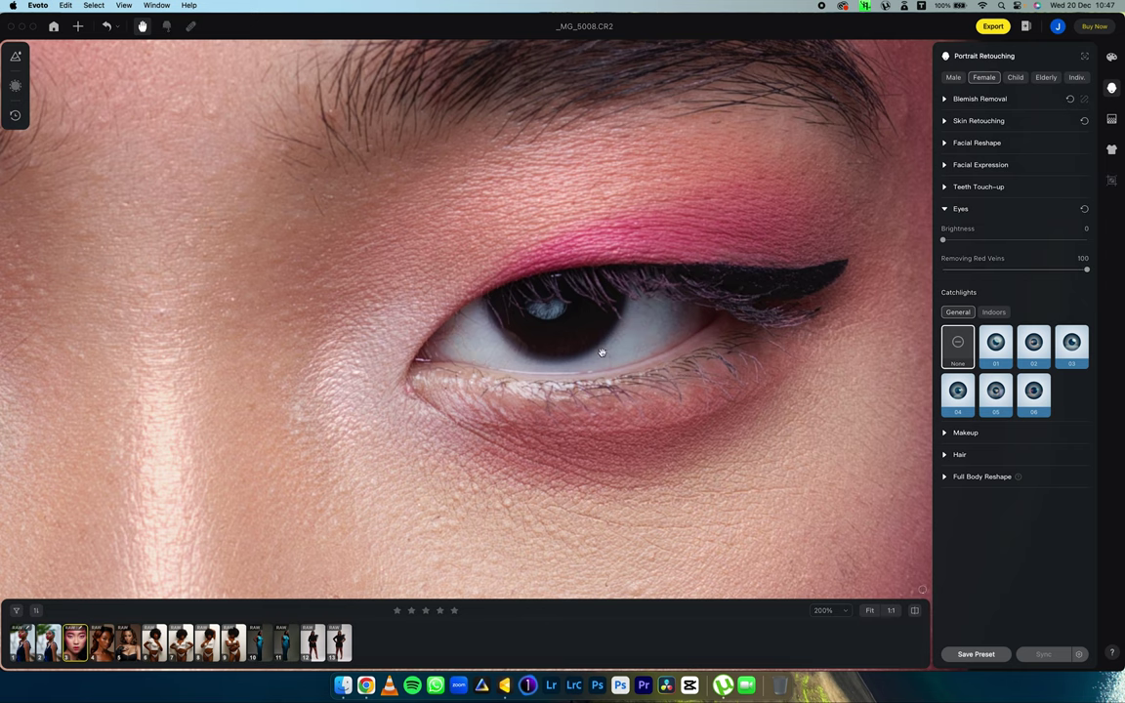
scroll(396, 342, left, 10)
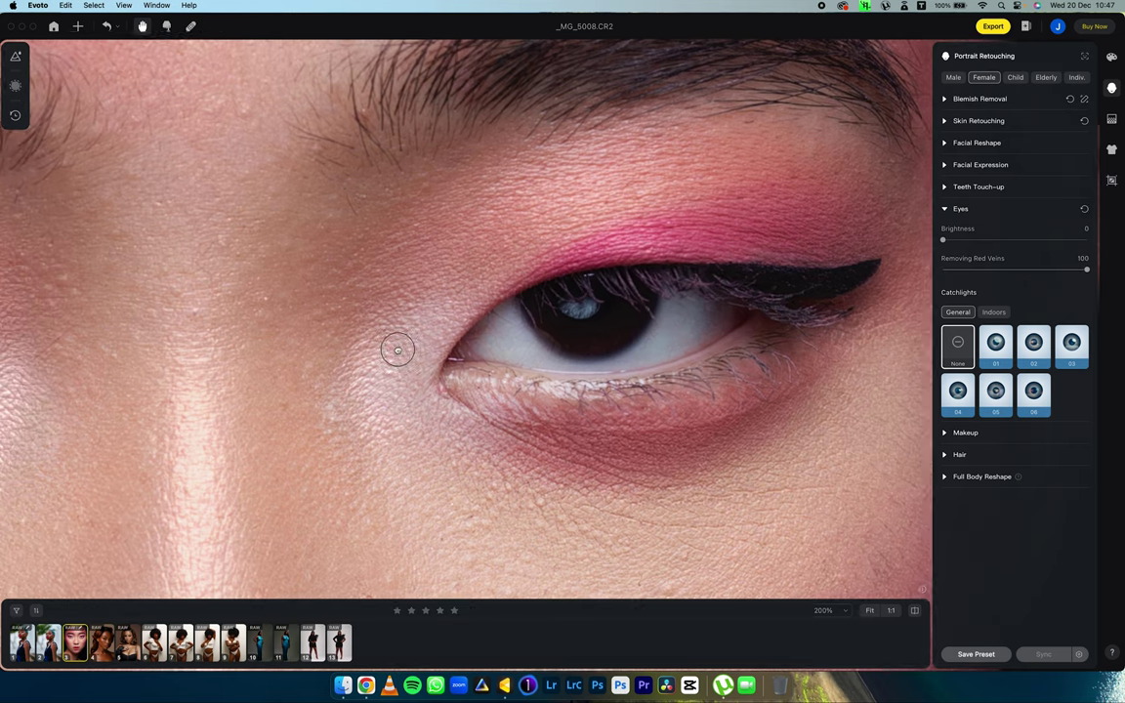
scroll(172, 310, left, 5)
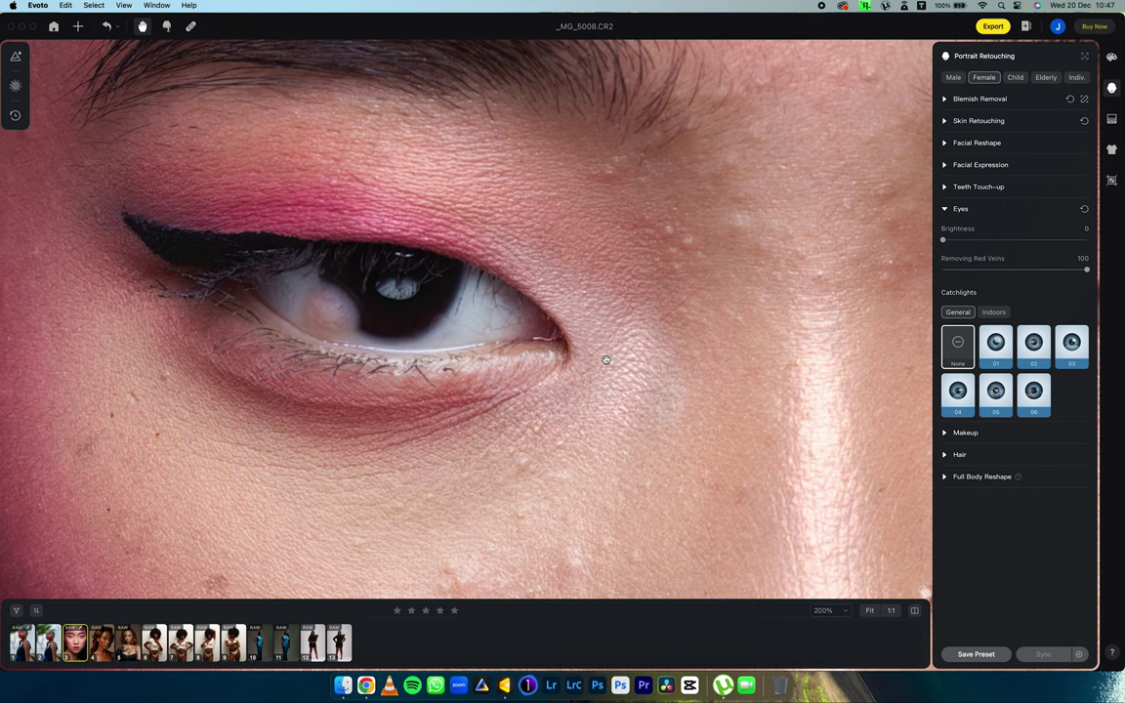
- Try maximum eye brightness on the full portrait, settle on Brightness 29, and collapse the eye settings
click(869, 611)
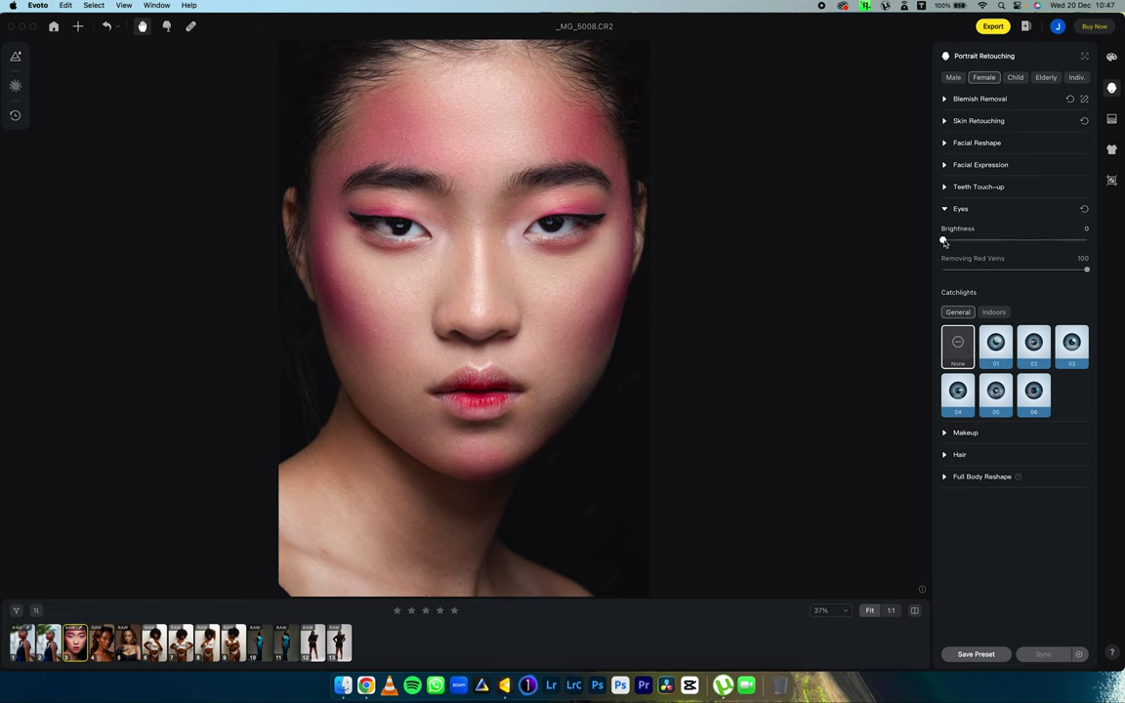
drag(945, 241, 1121, 244)
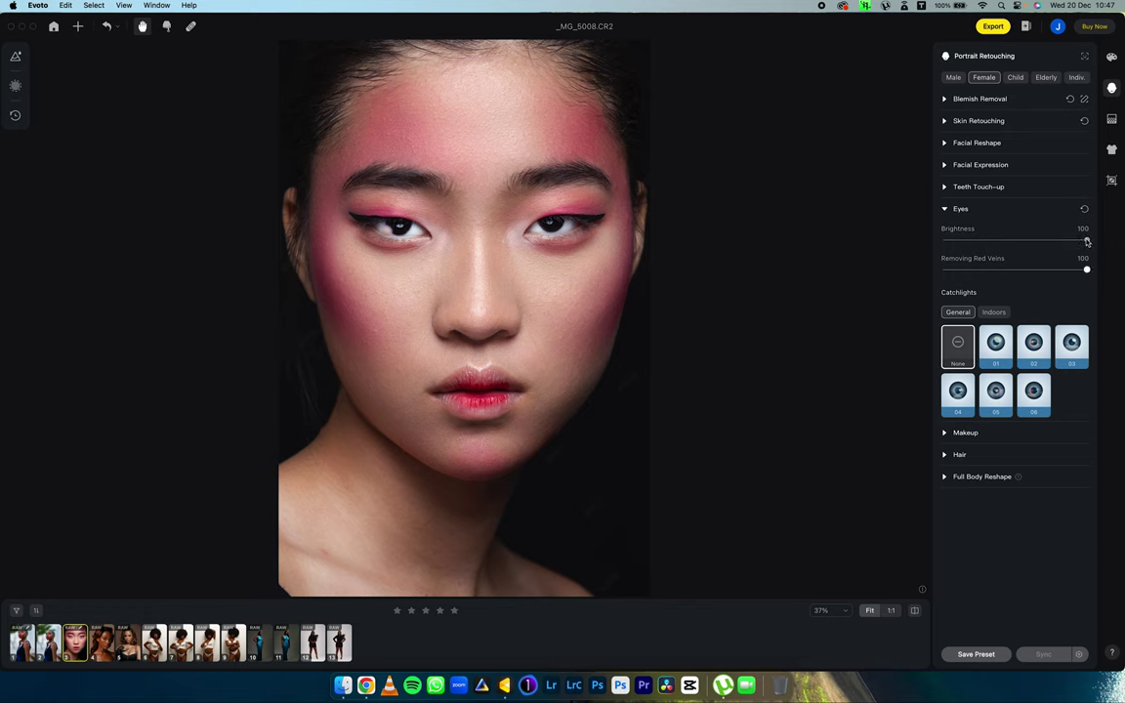
drag(1087, 241, 984, 251)
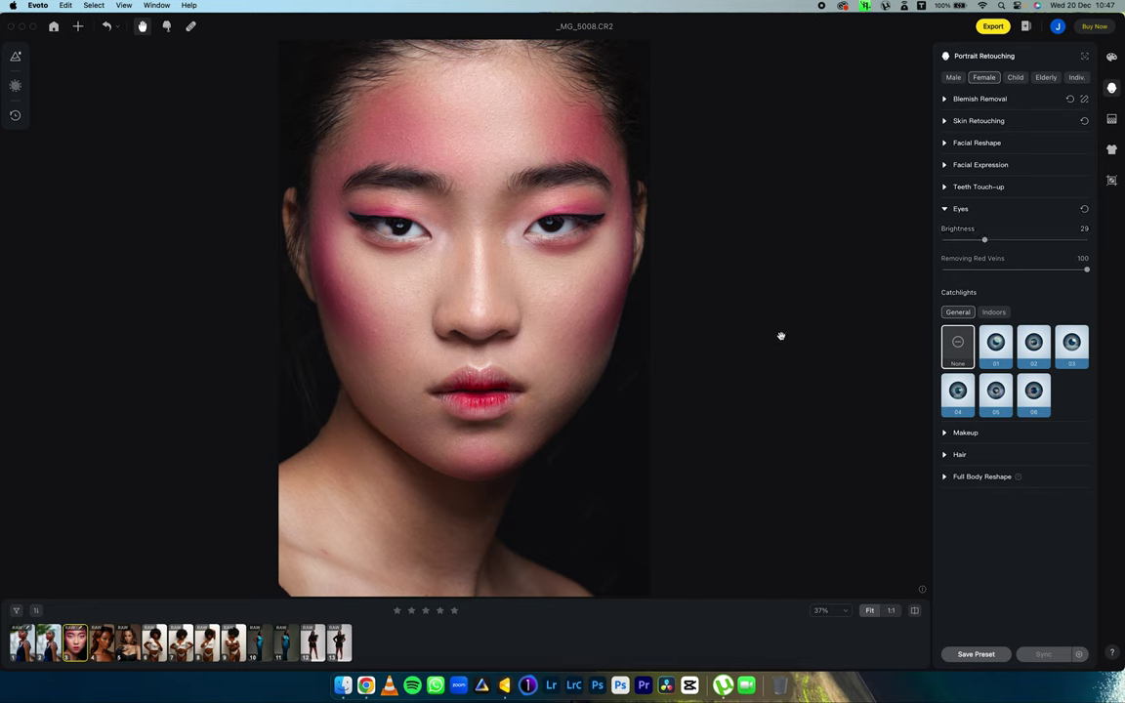
click(944, 209)
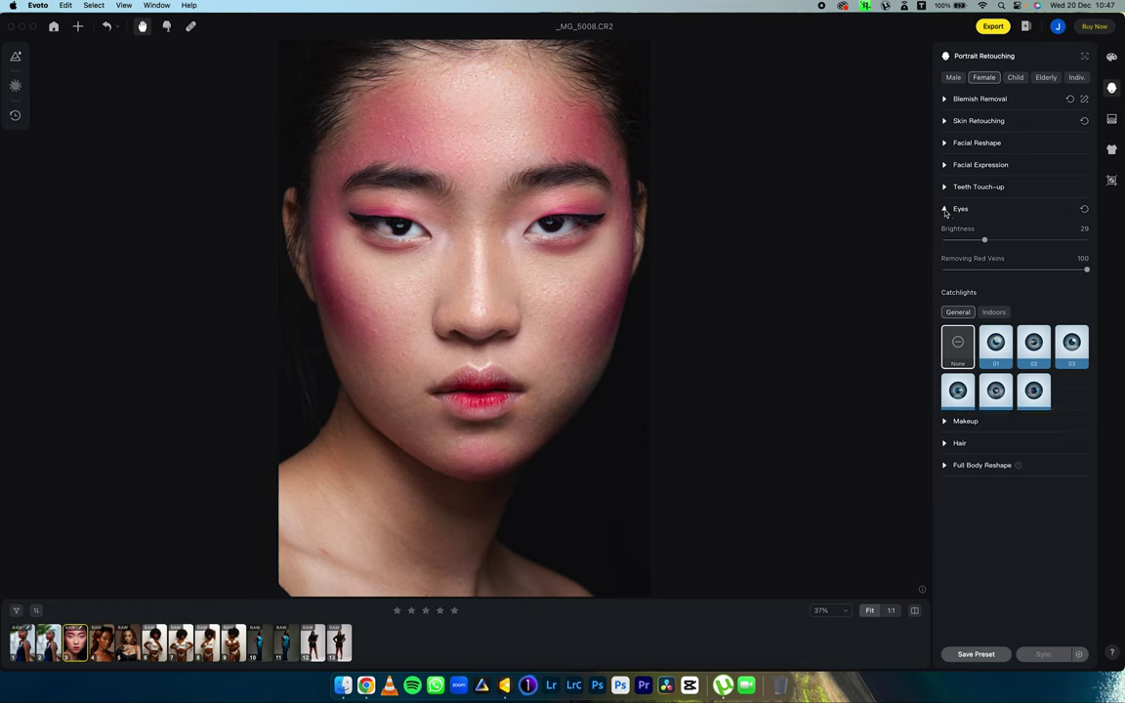
click(944, 209)
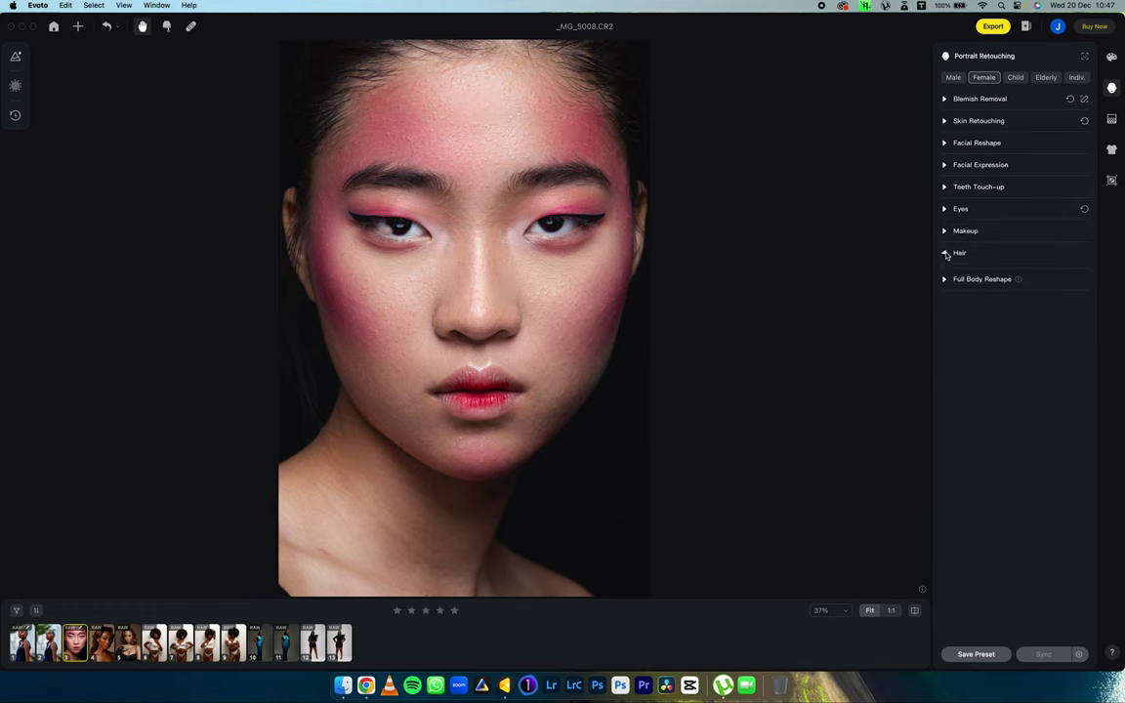
- Set Hairline to -47 and Hair Gaps to 100, and compare the retouched portrait with the original
click(944, 253)
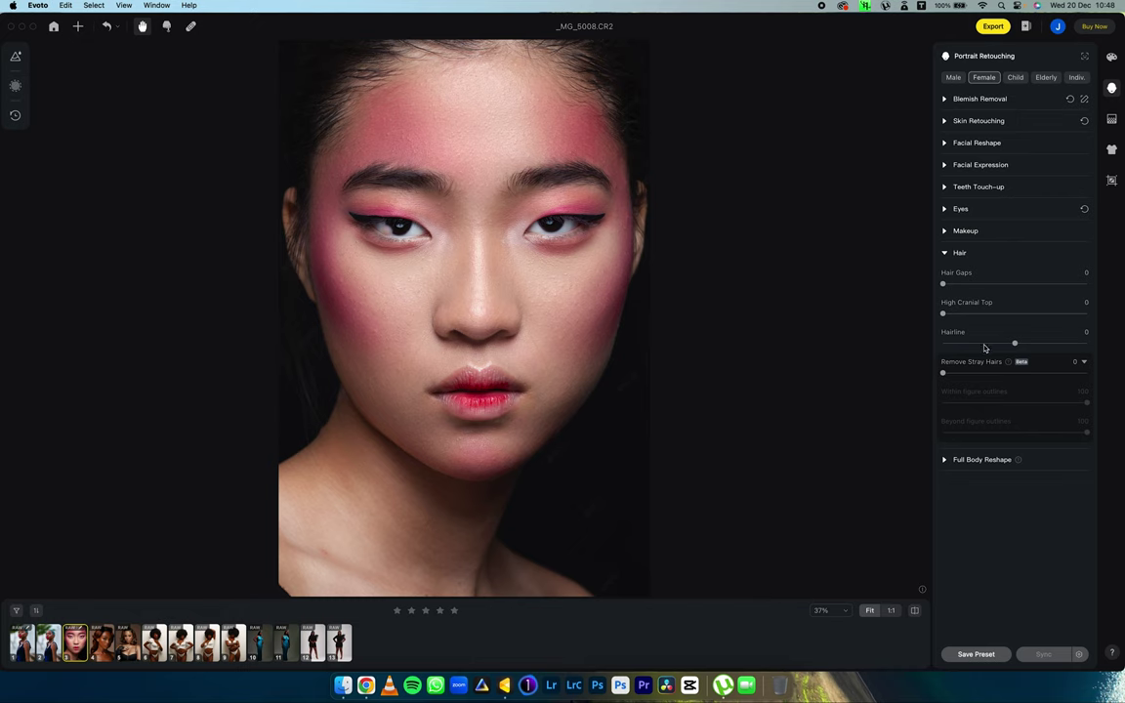
drag(1014, 345, 981, 348)
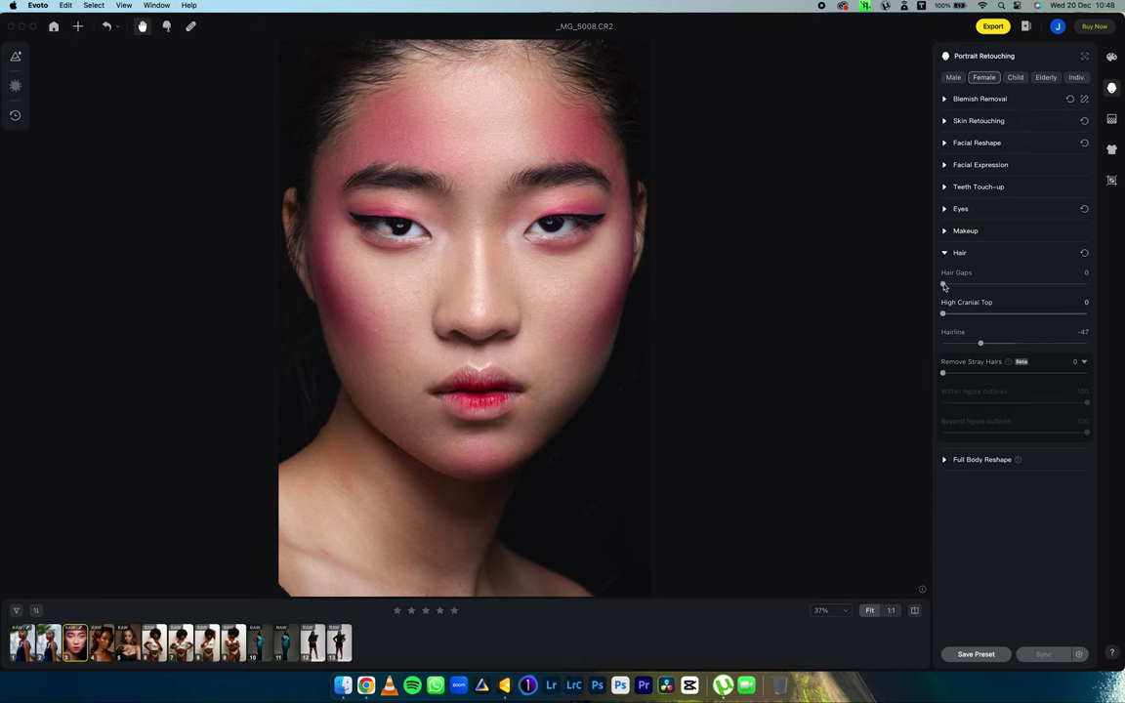
drag(944, 283, 1087, 284)
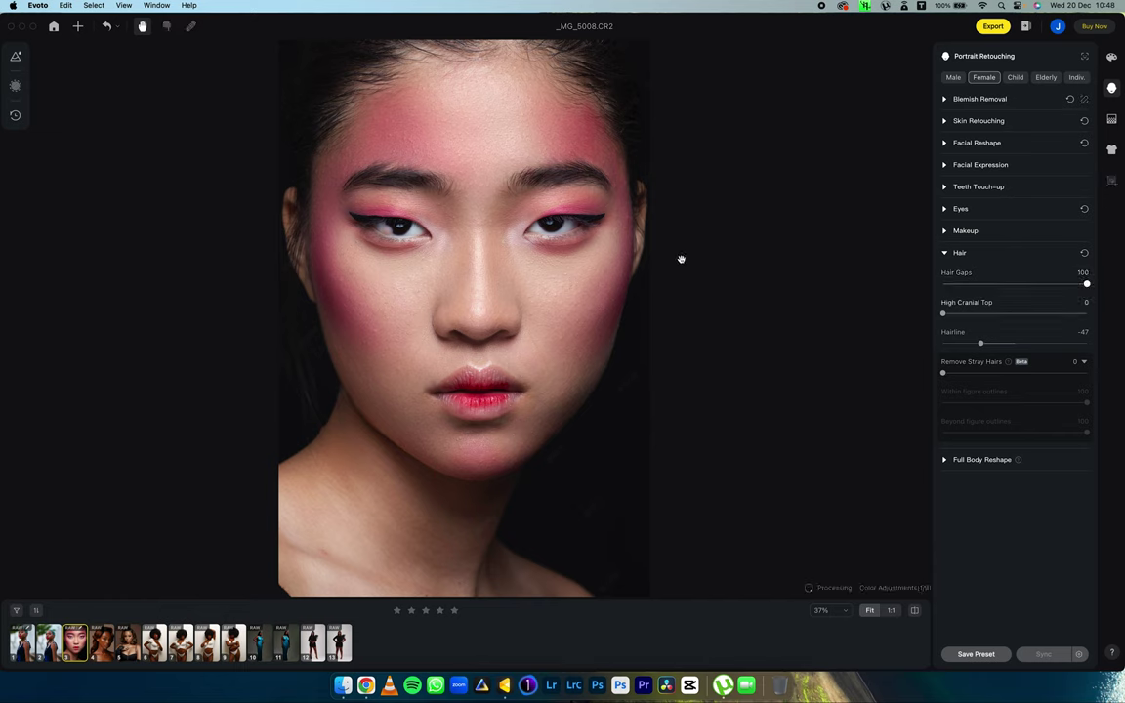
click(753, 260)
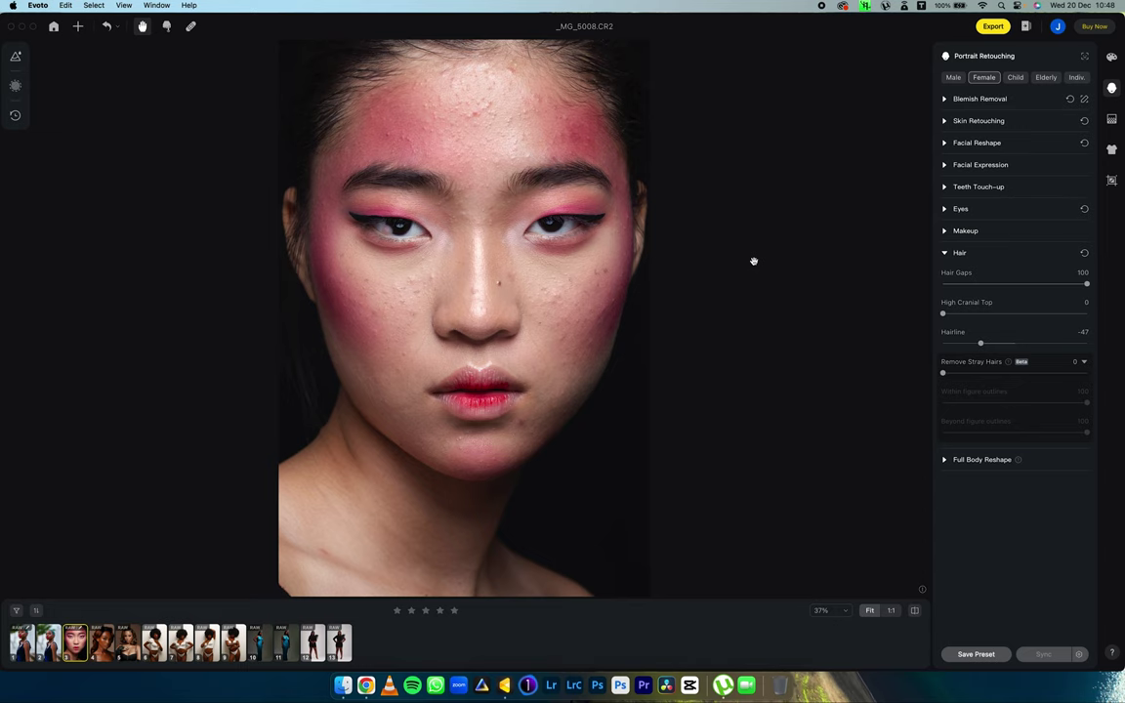
click(752, 260)
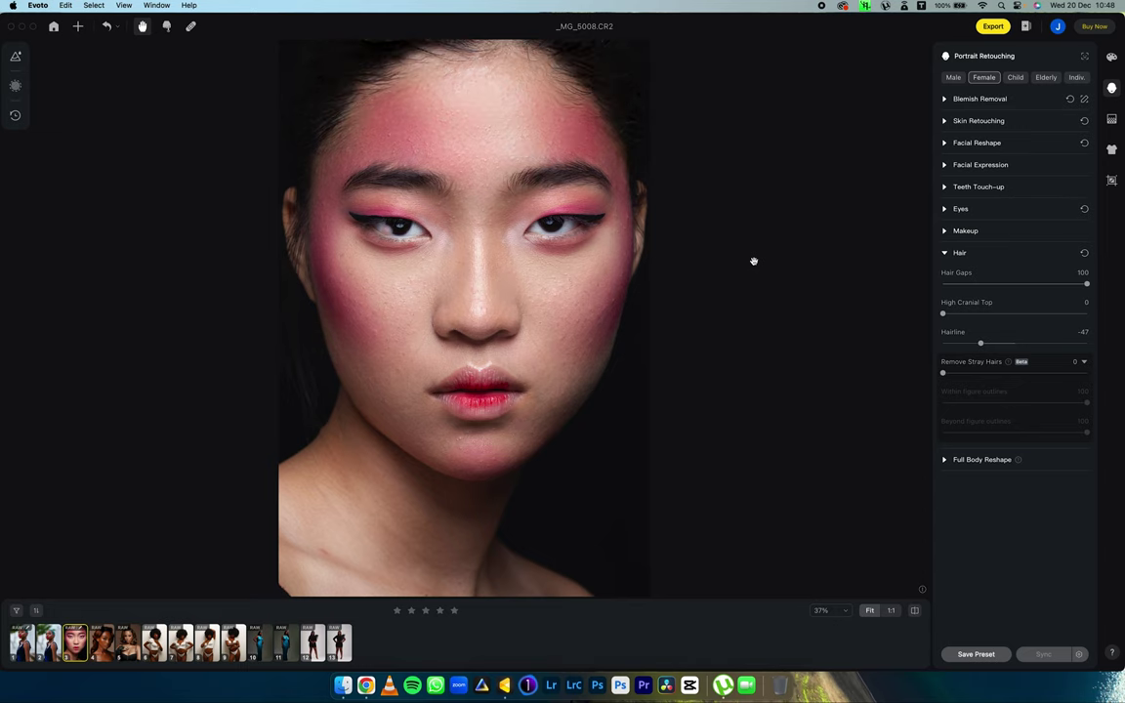
click(753, 261)
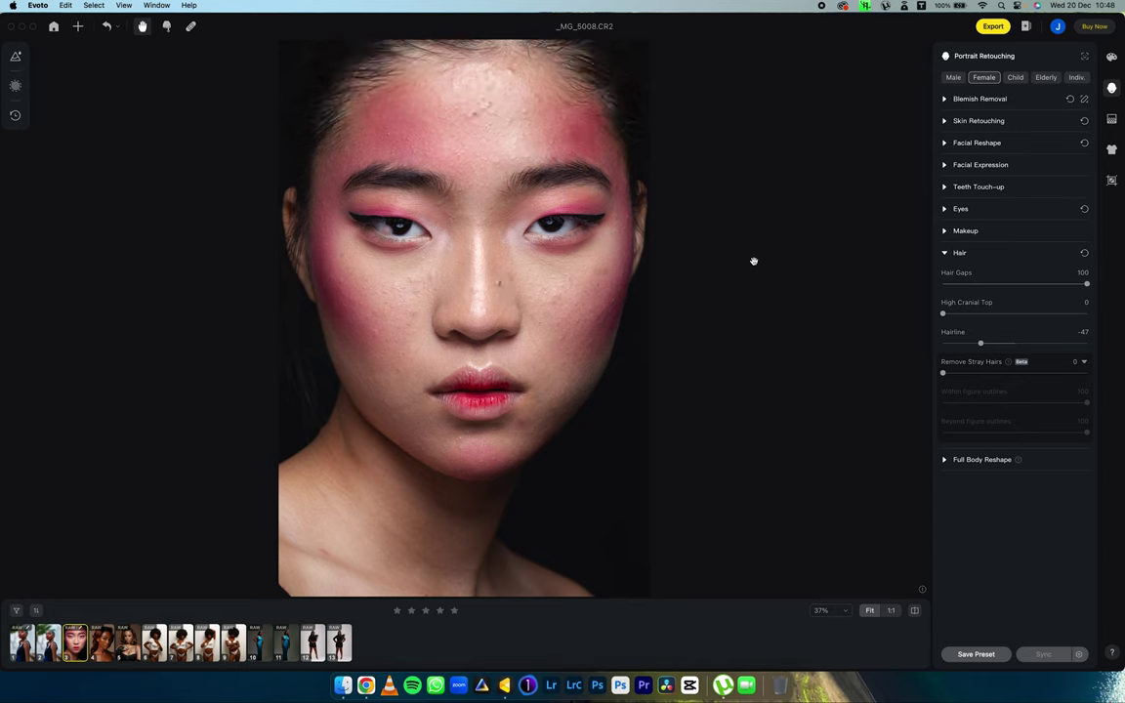
click(753, 261)
click(752, 260)
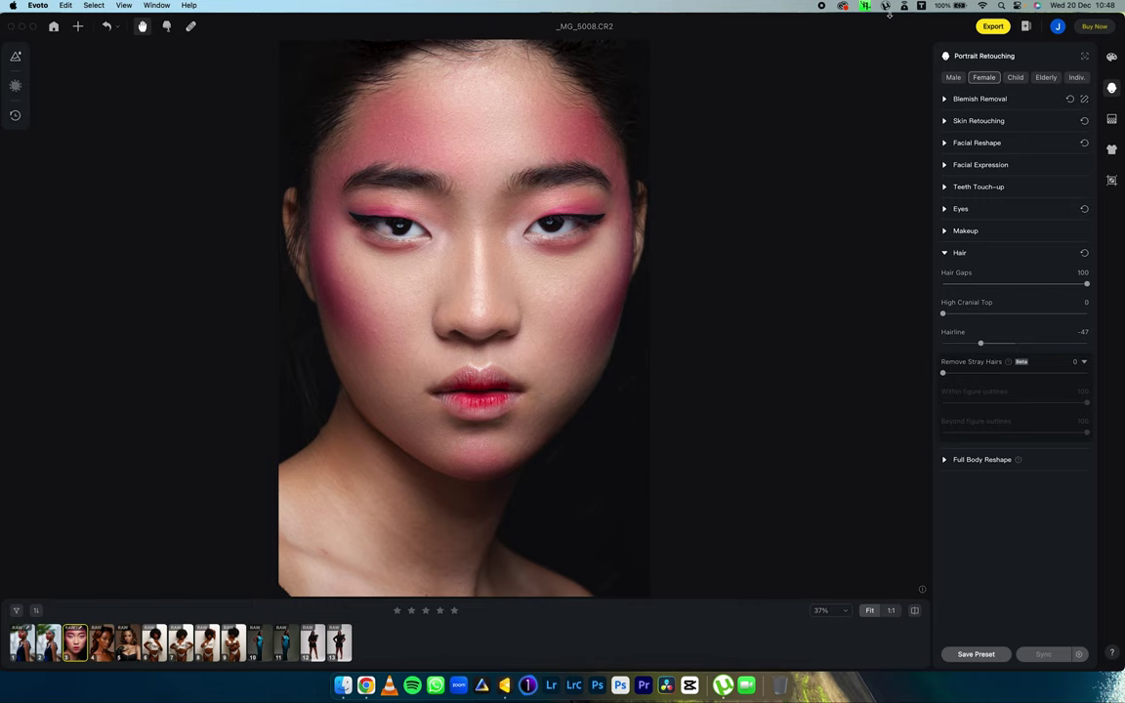
- Start exporting the retouched photo with custom settings and set the image format to TIFF (16 bits)
click(992, 27)
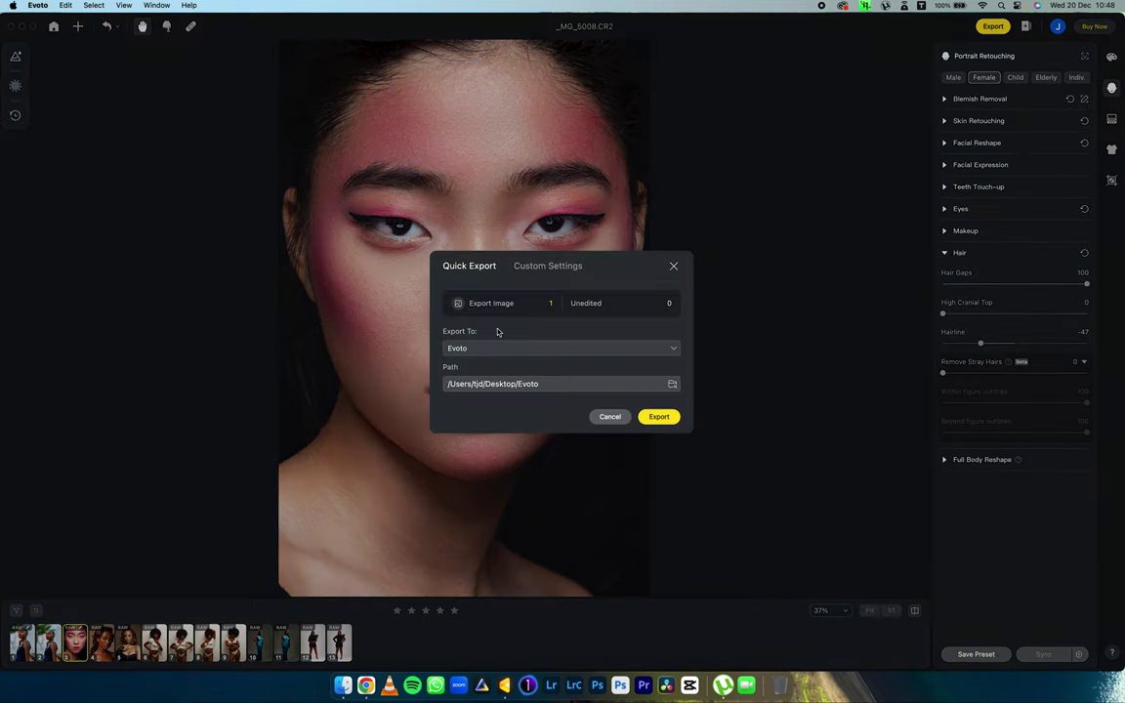
click(547, 266)
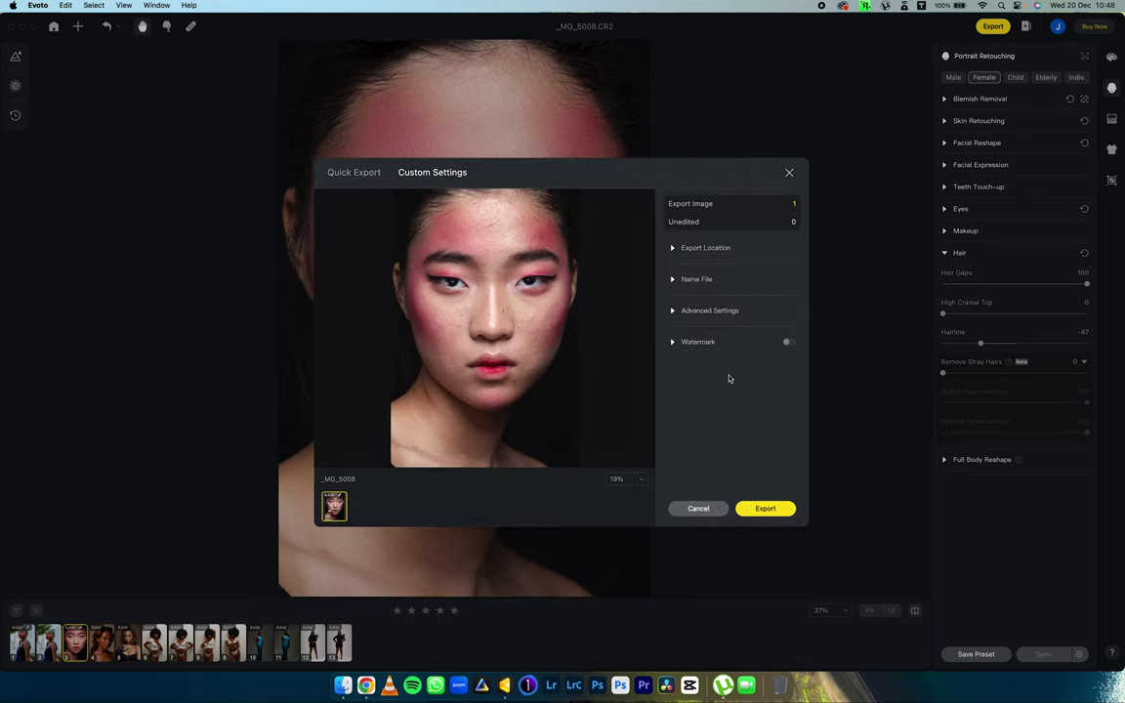
click(673, 310)
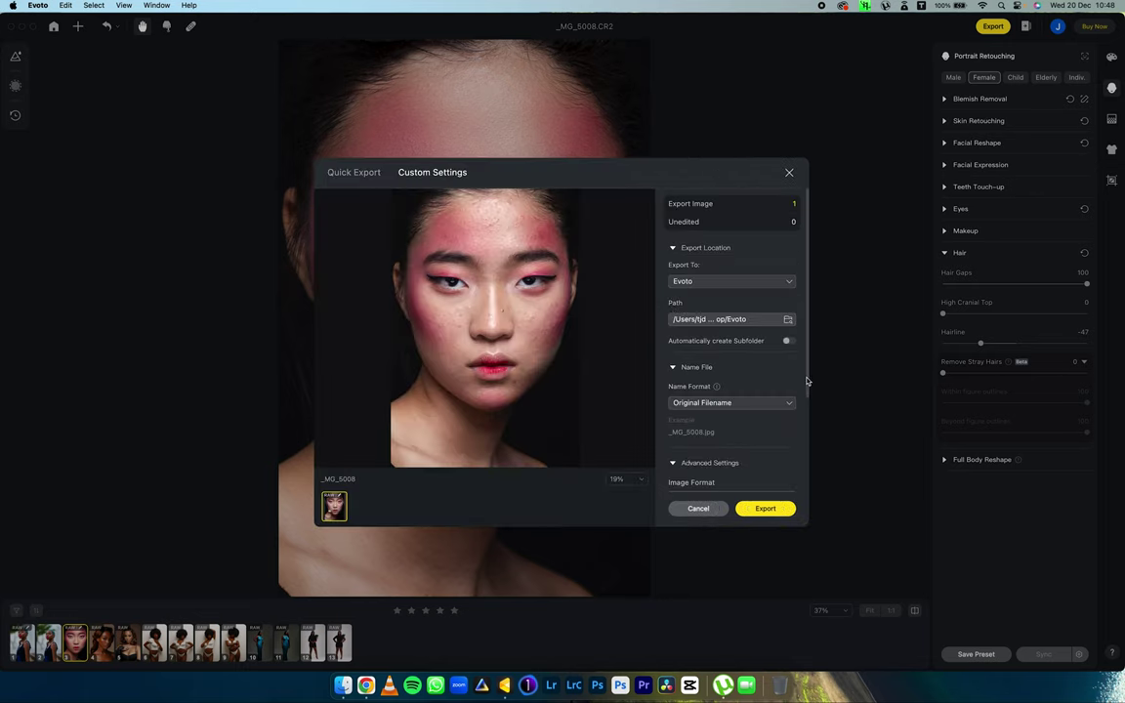
scroll(730, 369, down, 5)
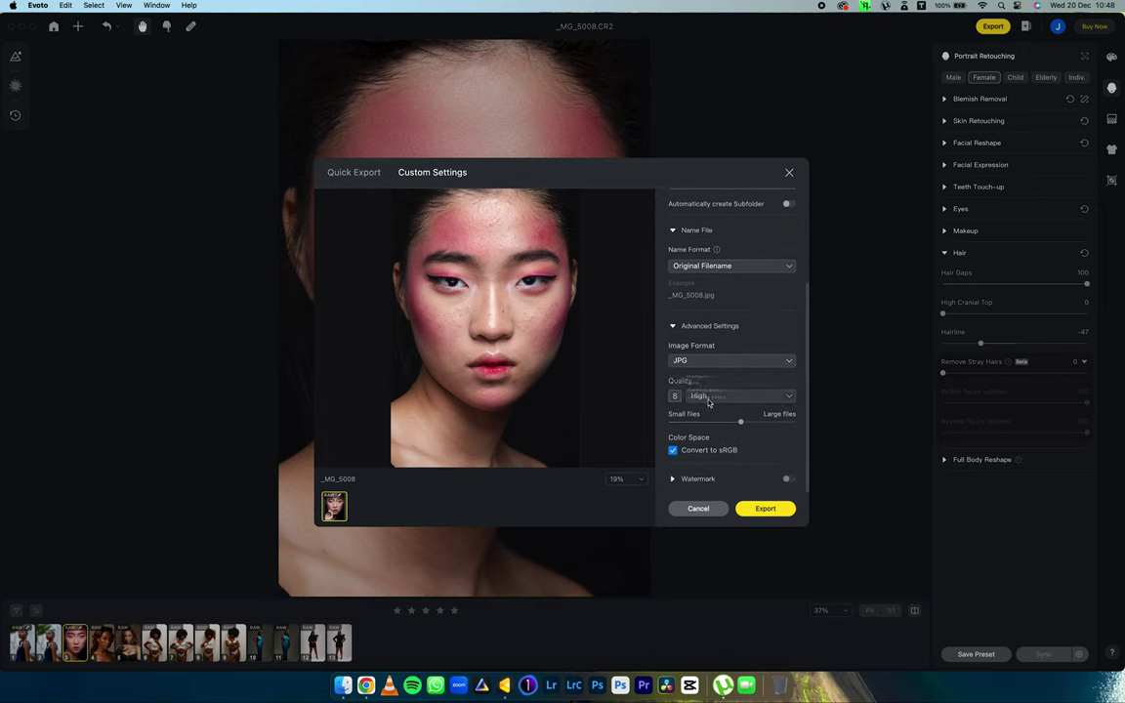
click(713, 361)
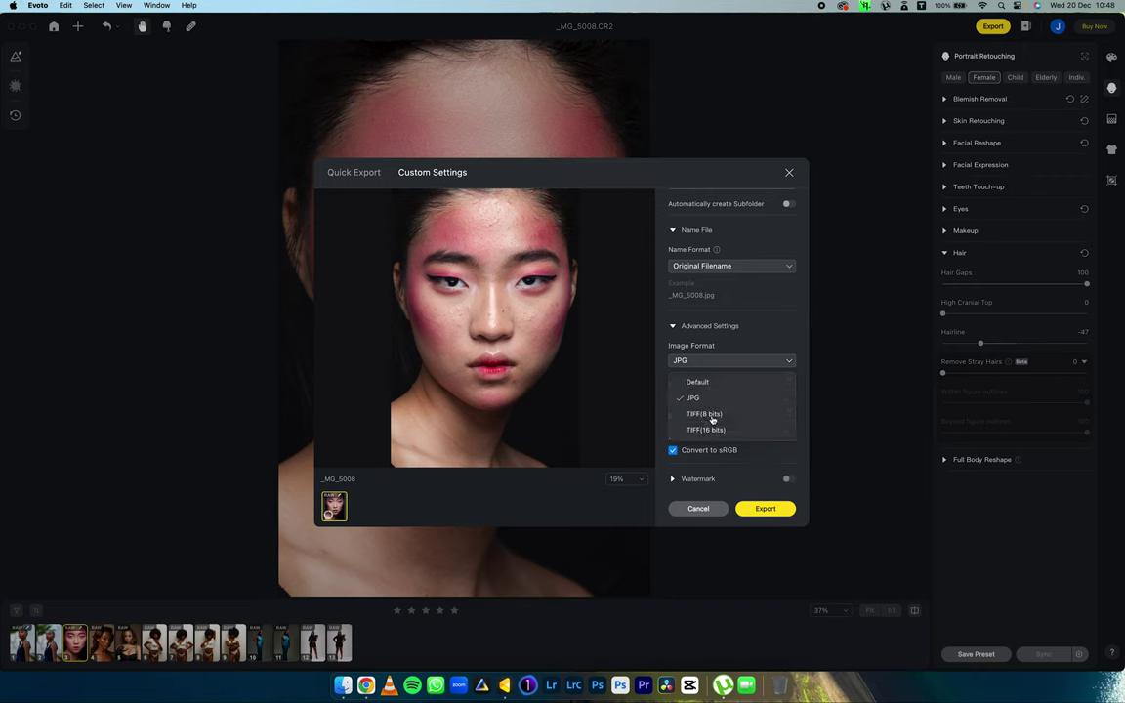
click(714, 430)
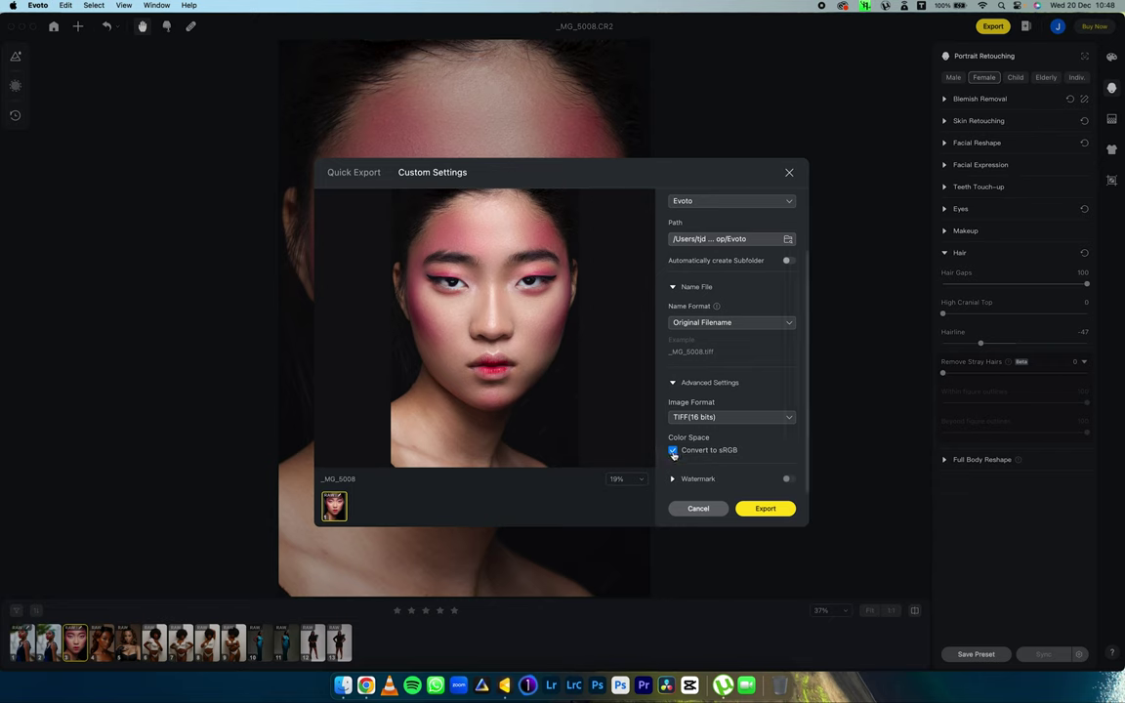
- Switch the export image format to JPG and close the export settings
click(725, 419)
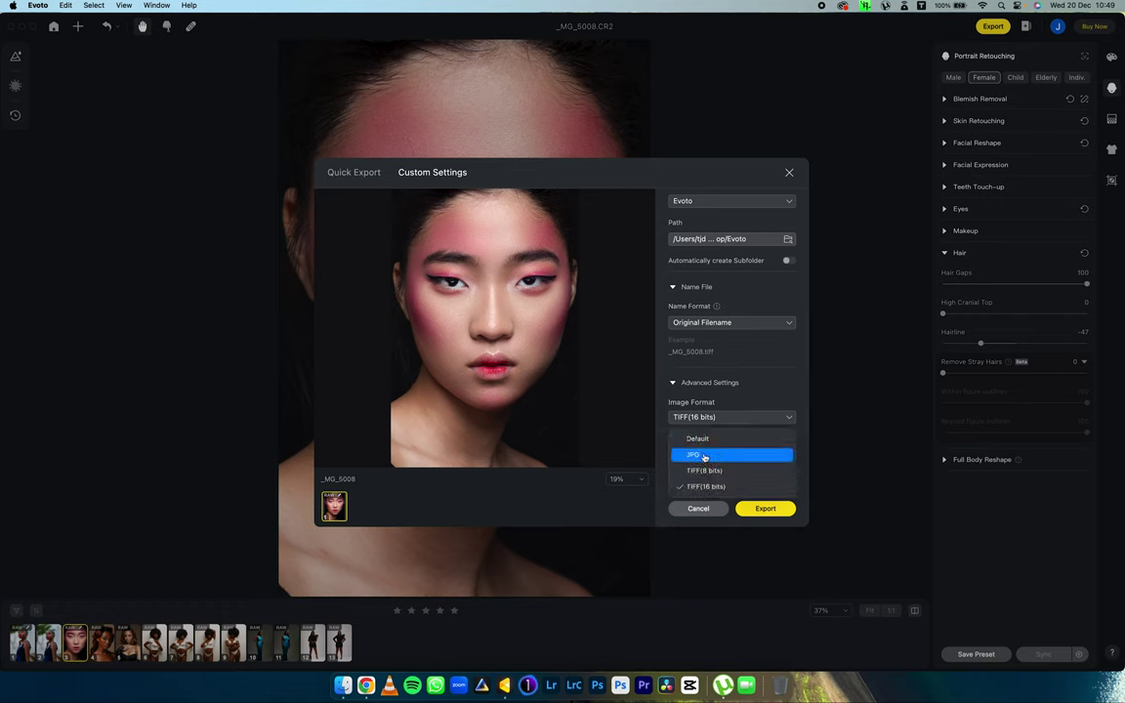
click(704, 455)
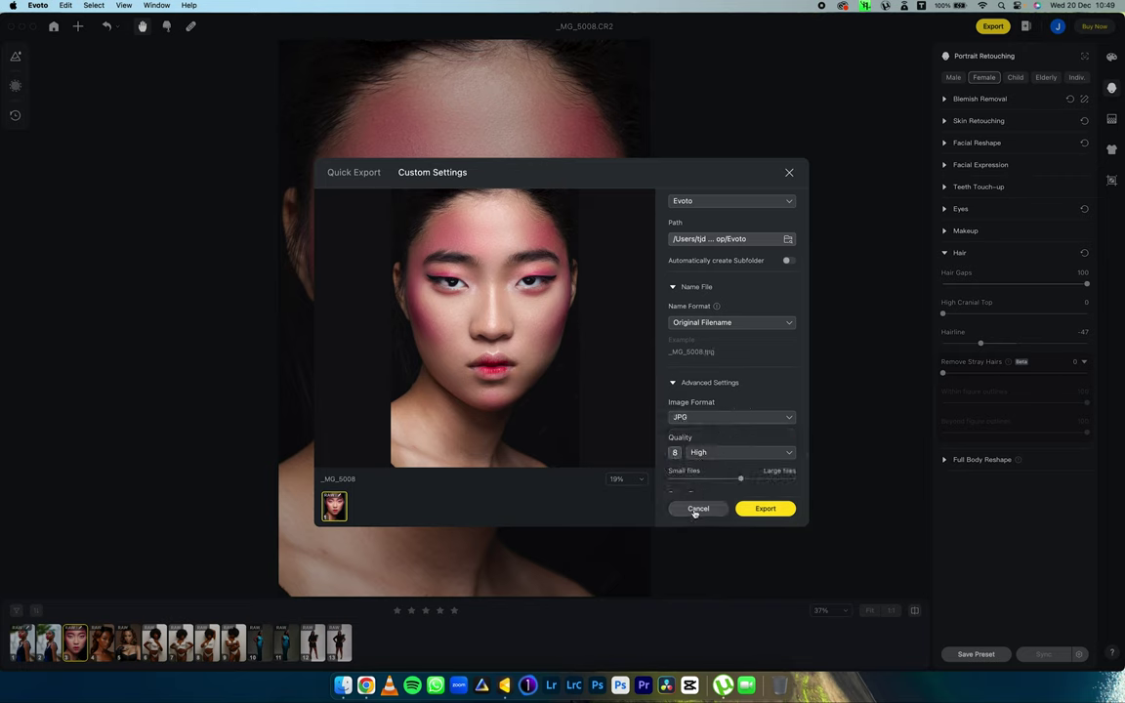
click(828, 216)
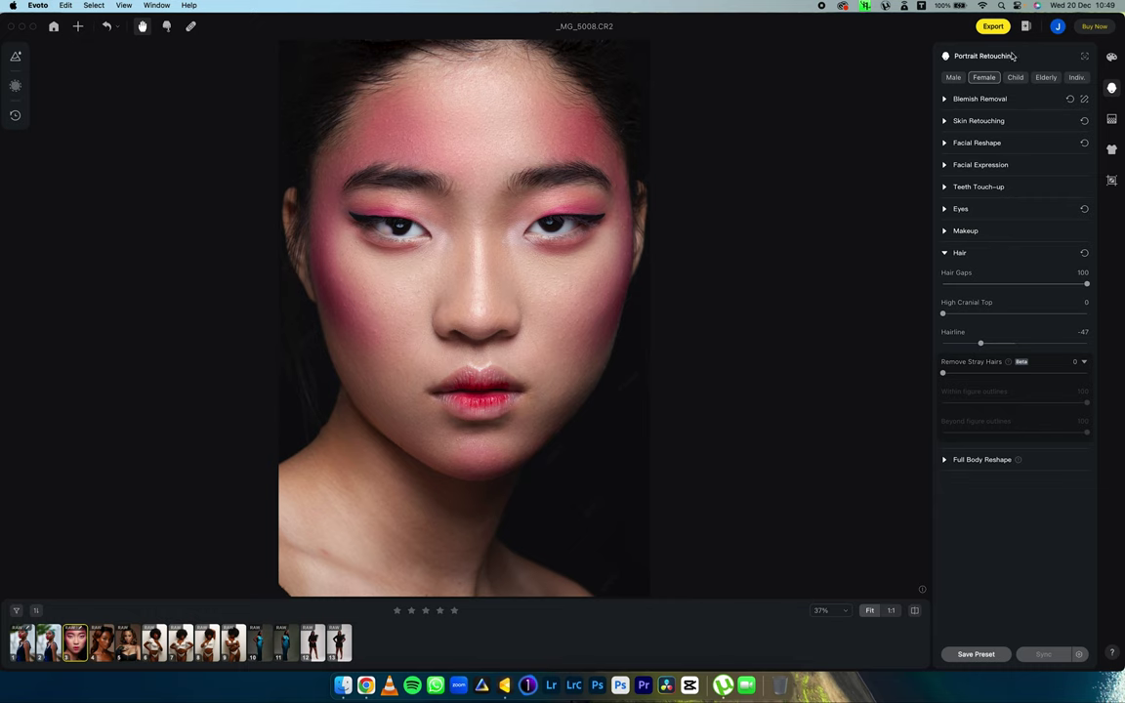
- Check the account's credit balance, review the Evoto credit pricing, and close the pricing window
click(1058, 28)
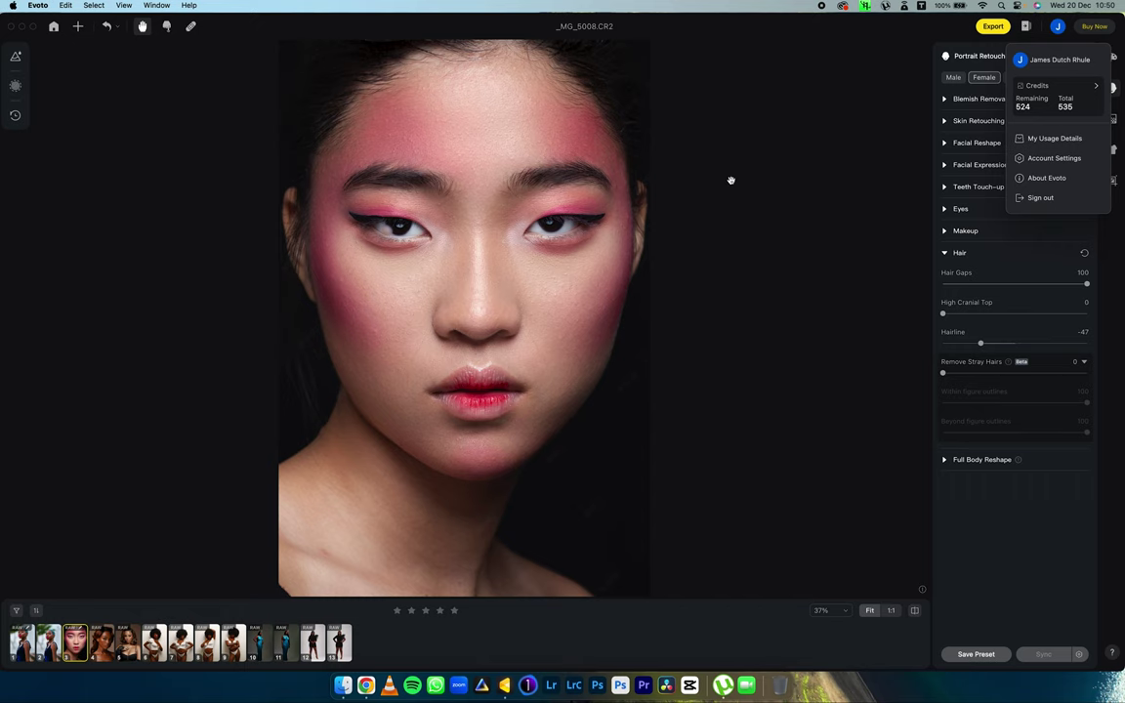
click(1093, 27)
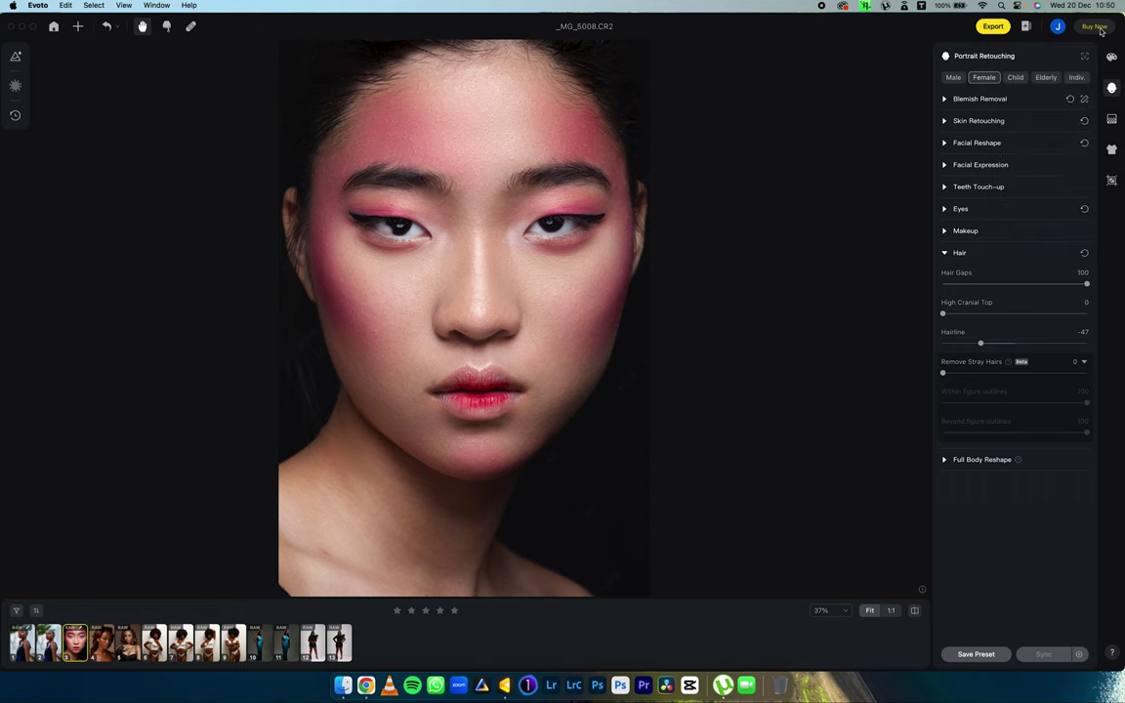
drag(514, 165, 527, 127)
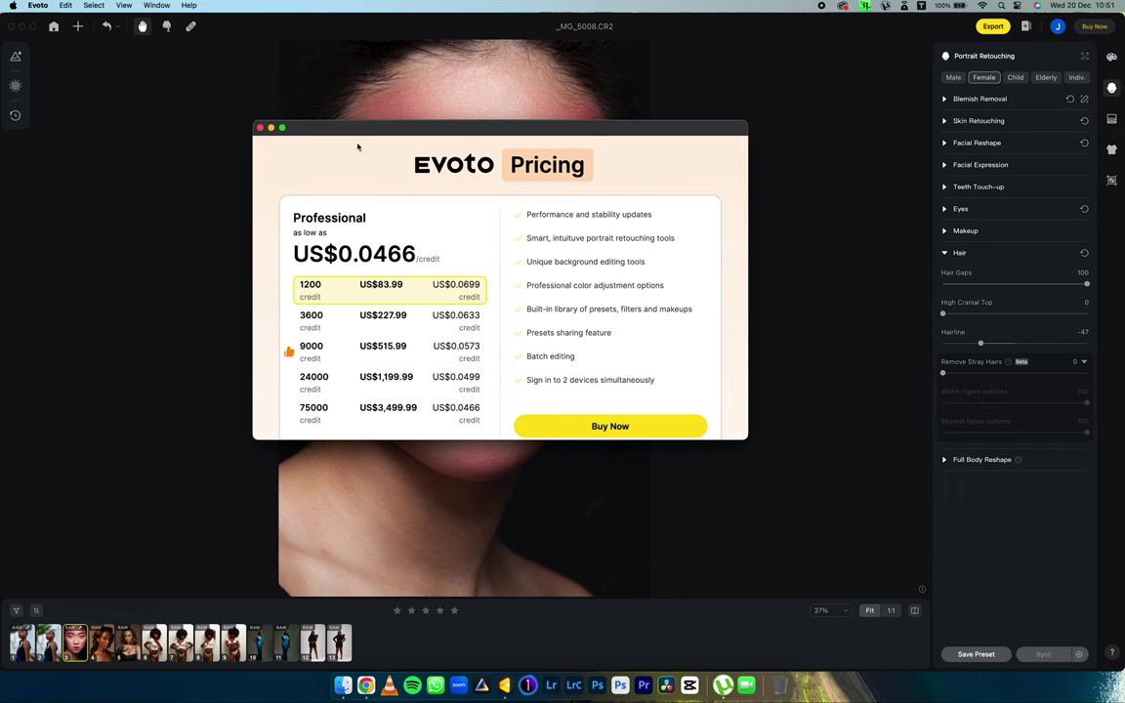
drag(371, 135, 372, 199)
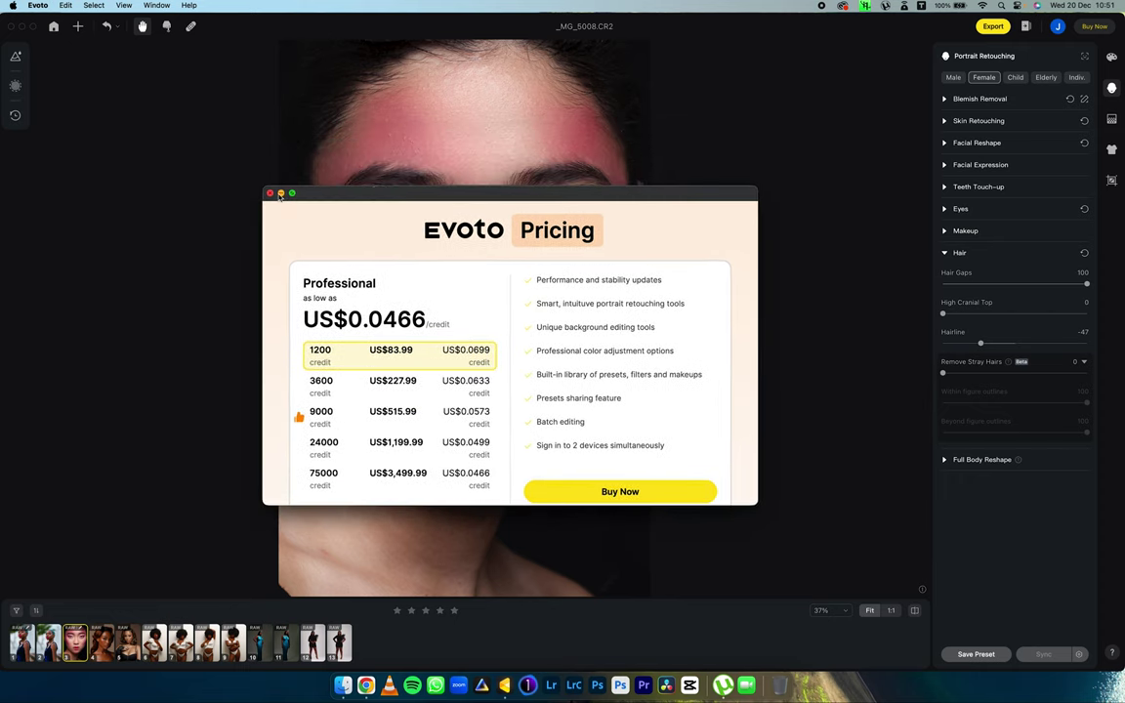
click(269, 190)
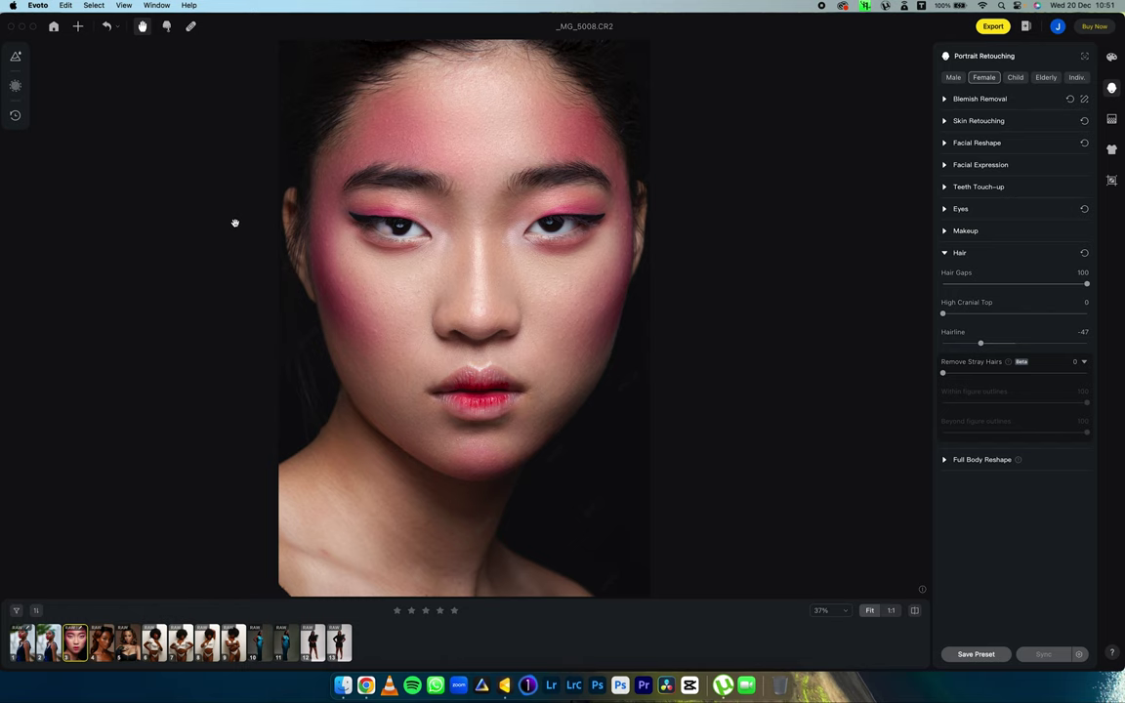
- Start a new preset from the Portrait Retouching settings and create the group "TJD presets" for it
click(16, 56)
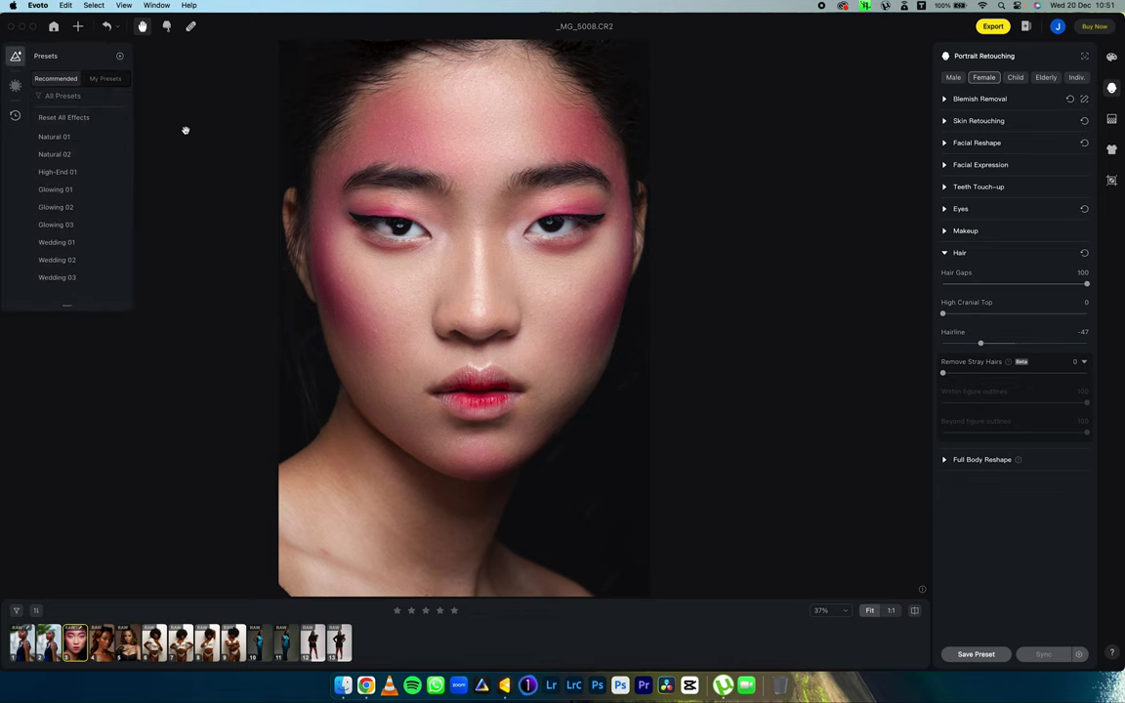
click(973, 655)
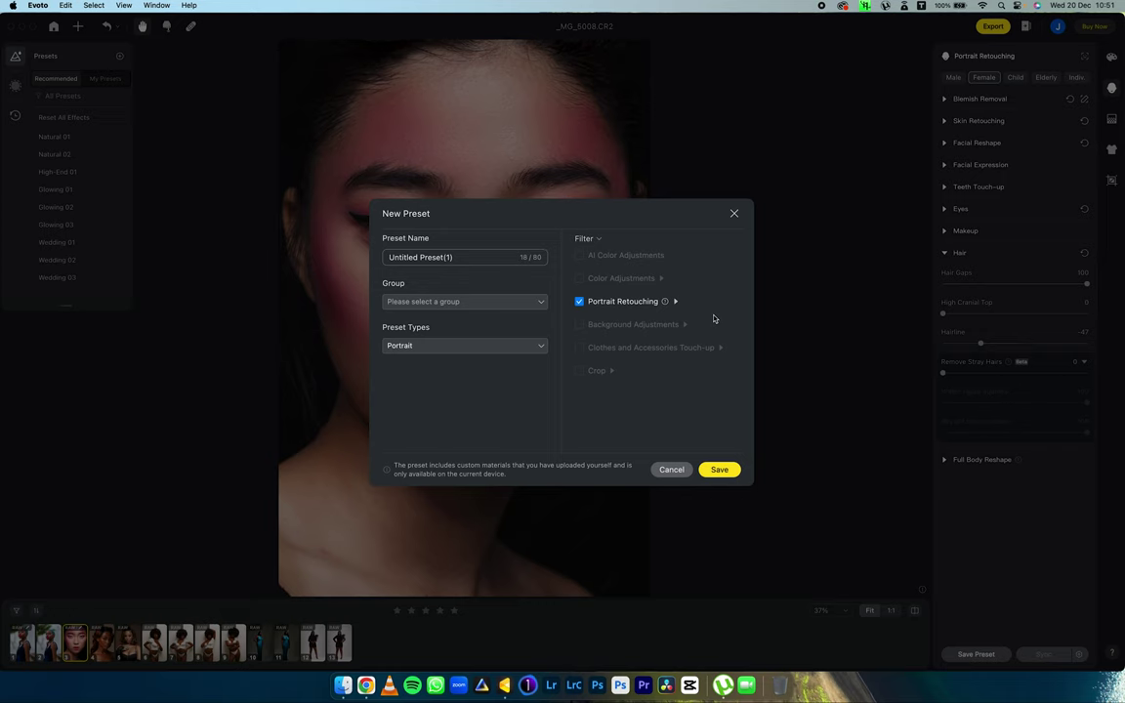
click(465, 303)
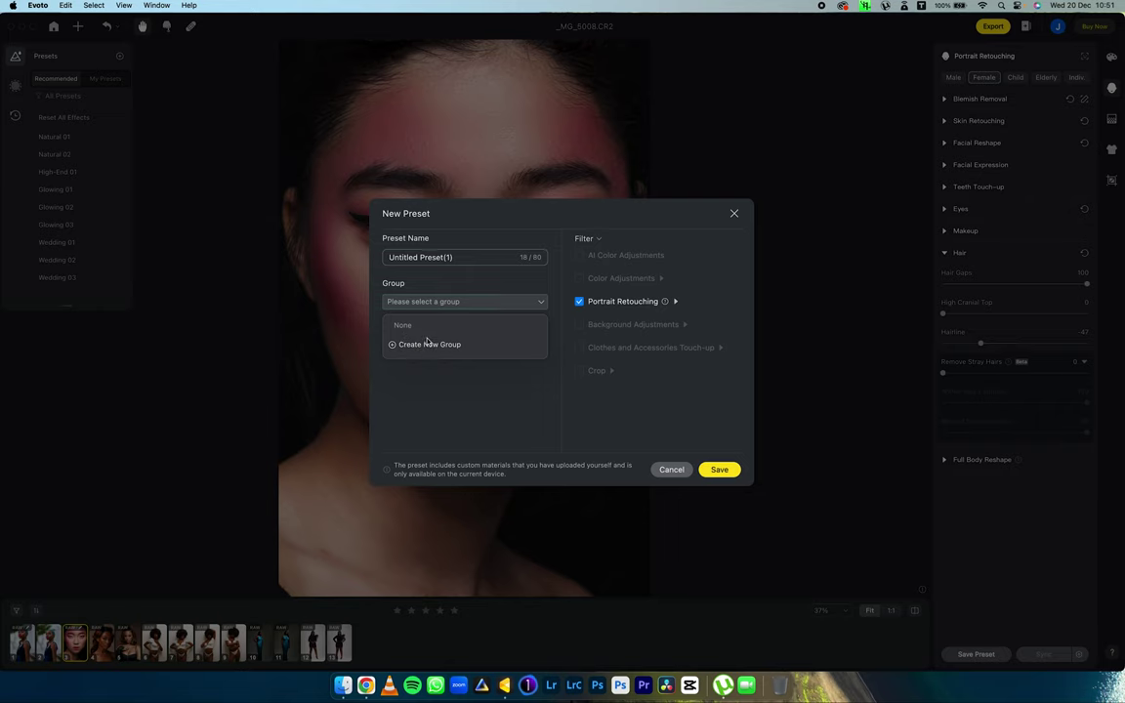
click(427, 344)
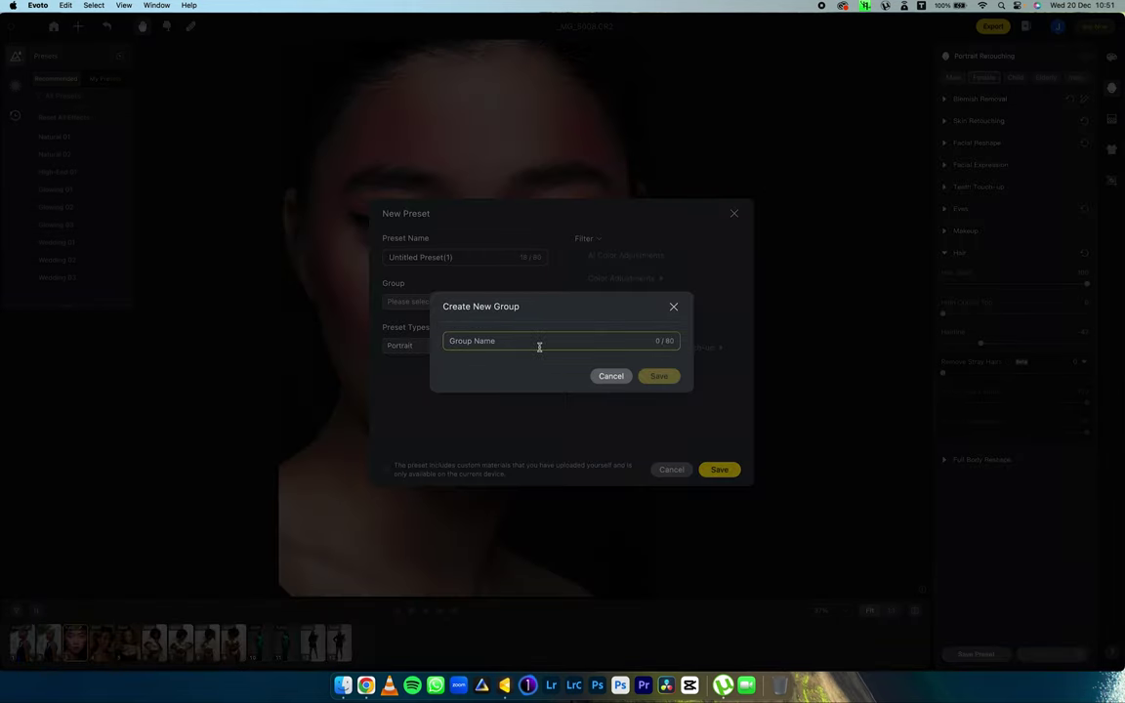
text(TJD presets)
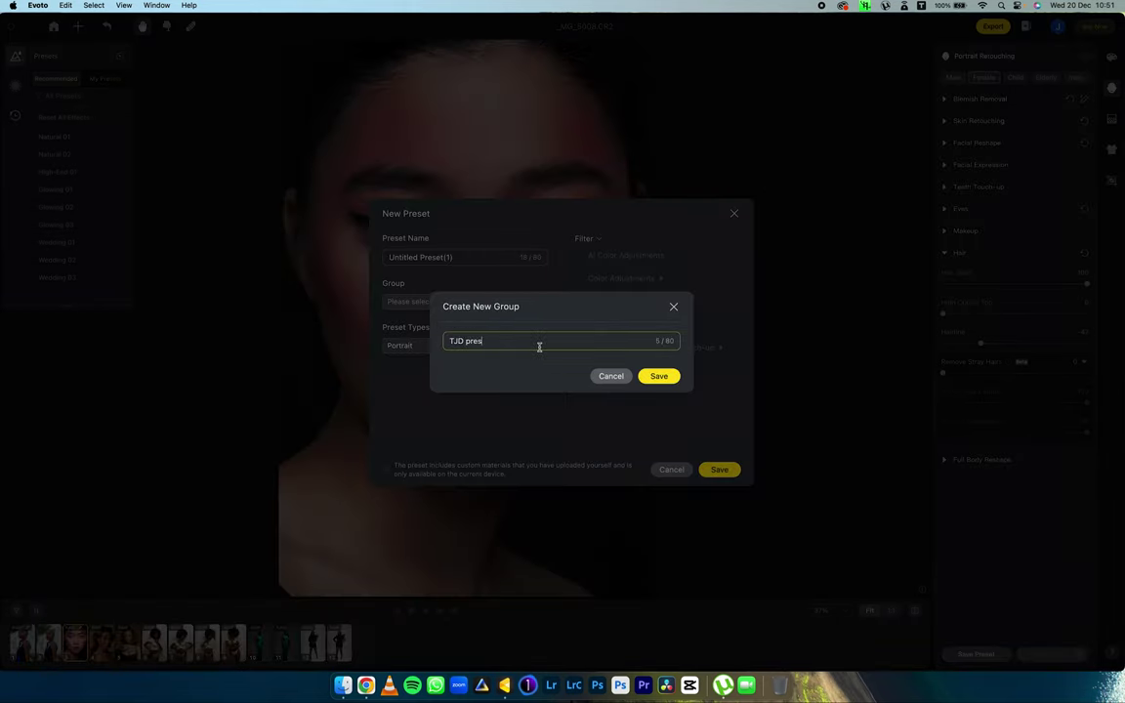
click(671, 376)
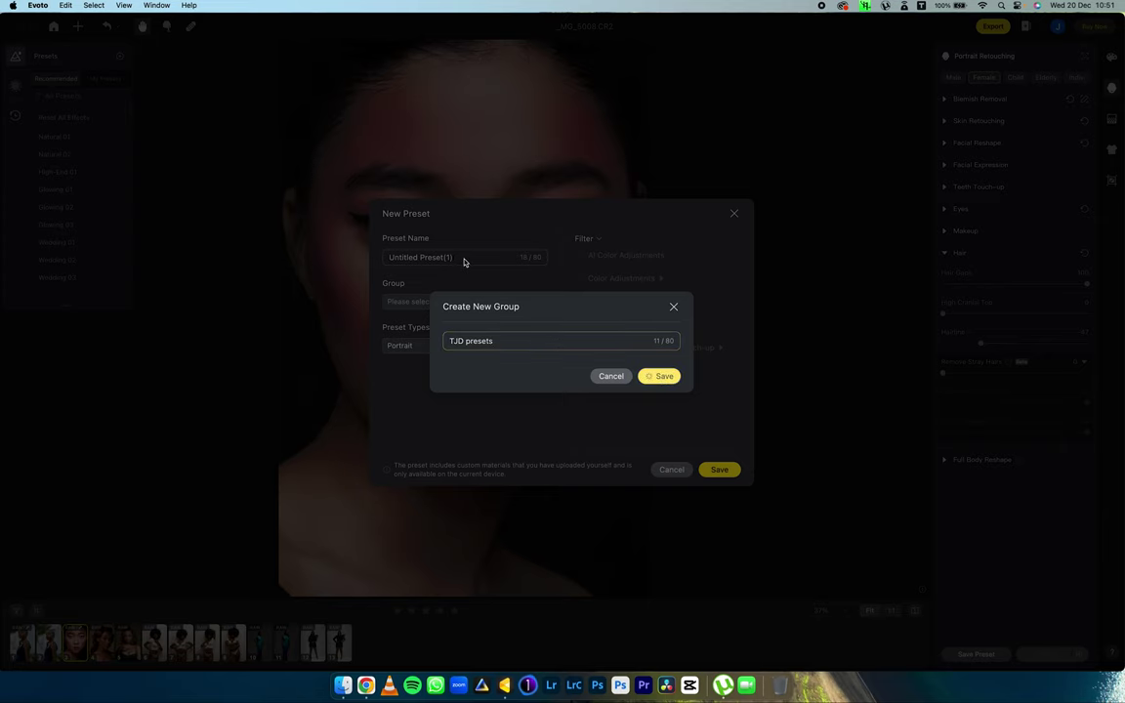
- Name the new preset "Beauty Edit" and save it
drag(452, 259, 358, 260)
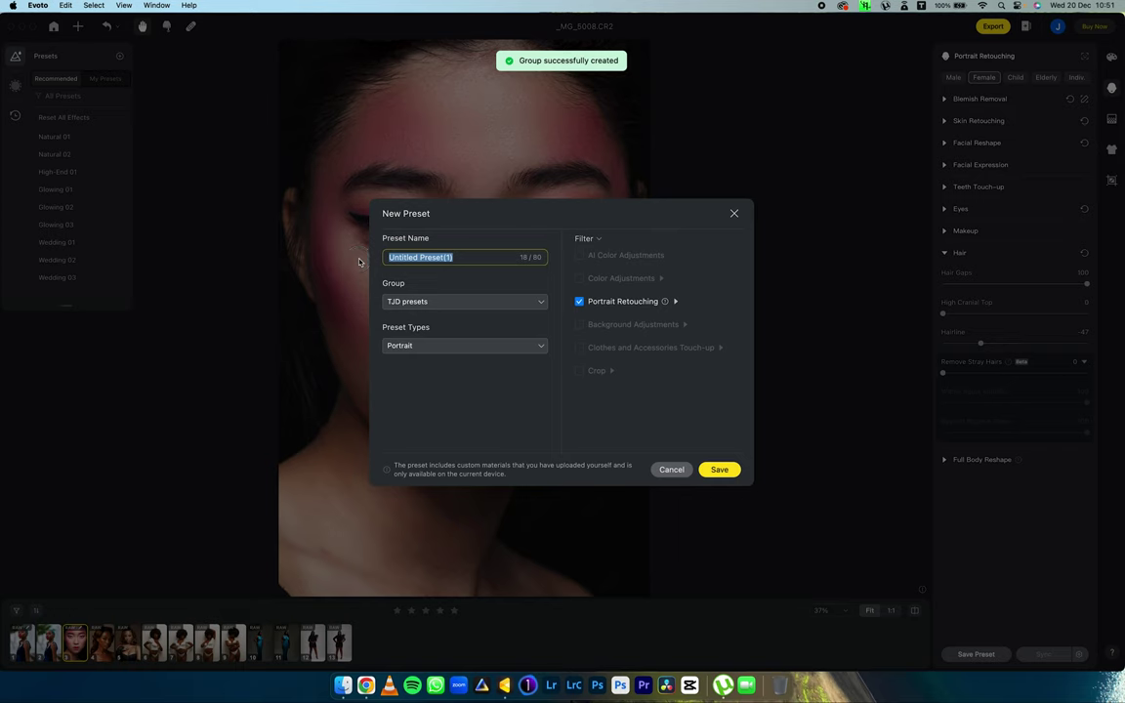
text(Beauty)
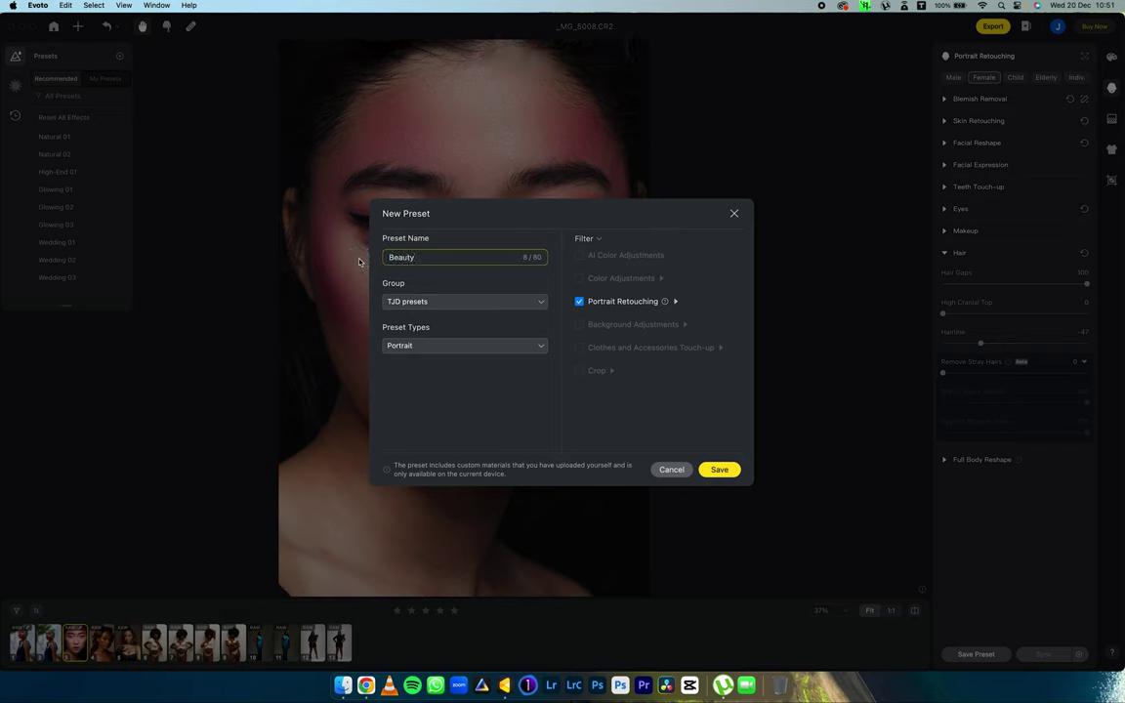
text( Edit)
key(Return)
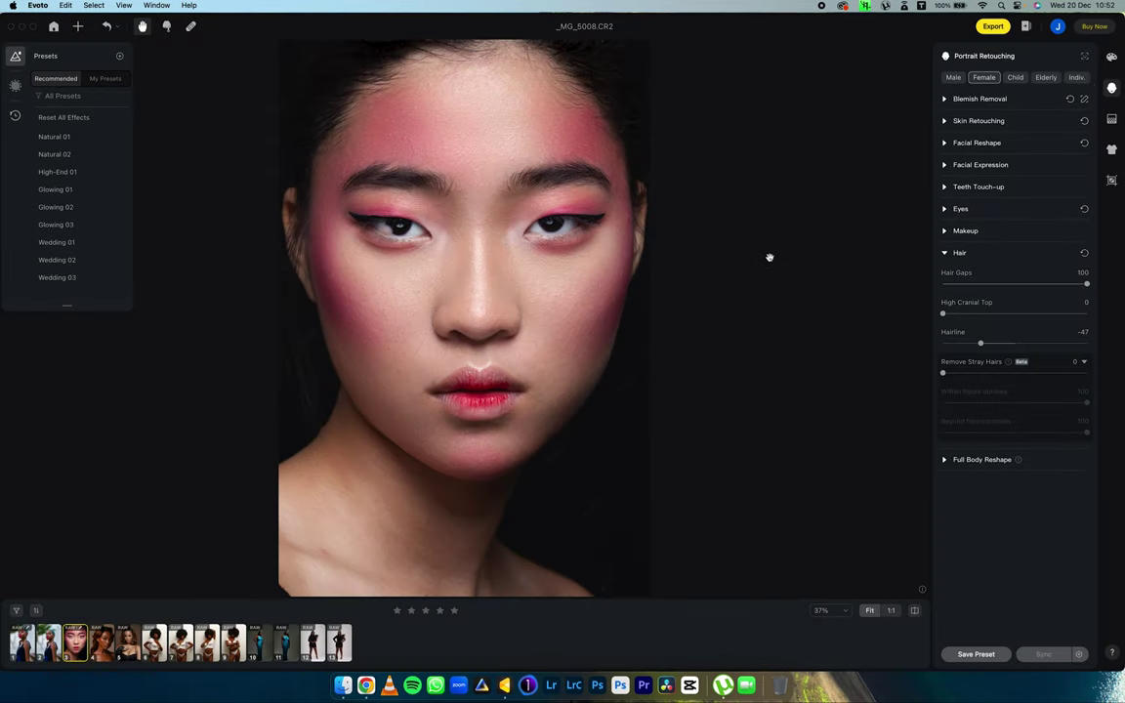
- Apply the Beauty Edit preset from the TJD presets group to the fourth photo, TJDR0142.CR2
click(103, 646)
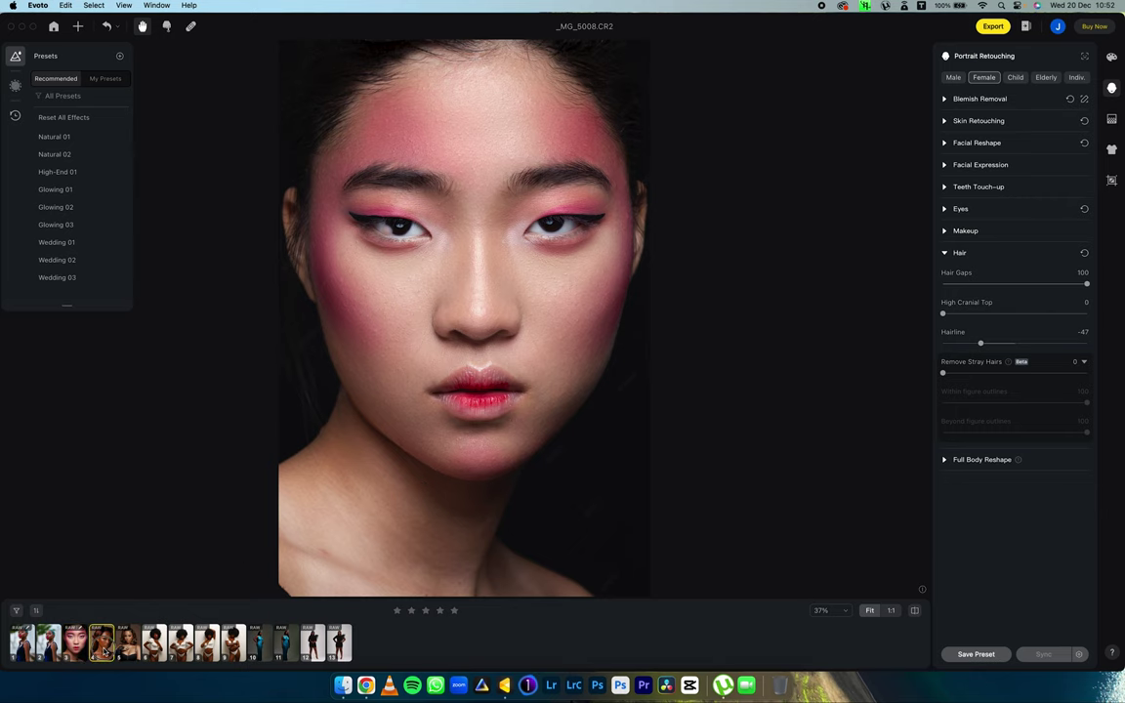
click(113, 81)
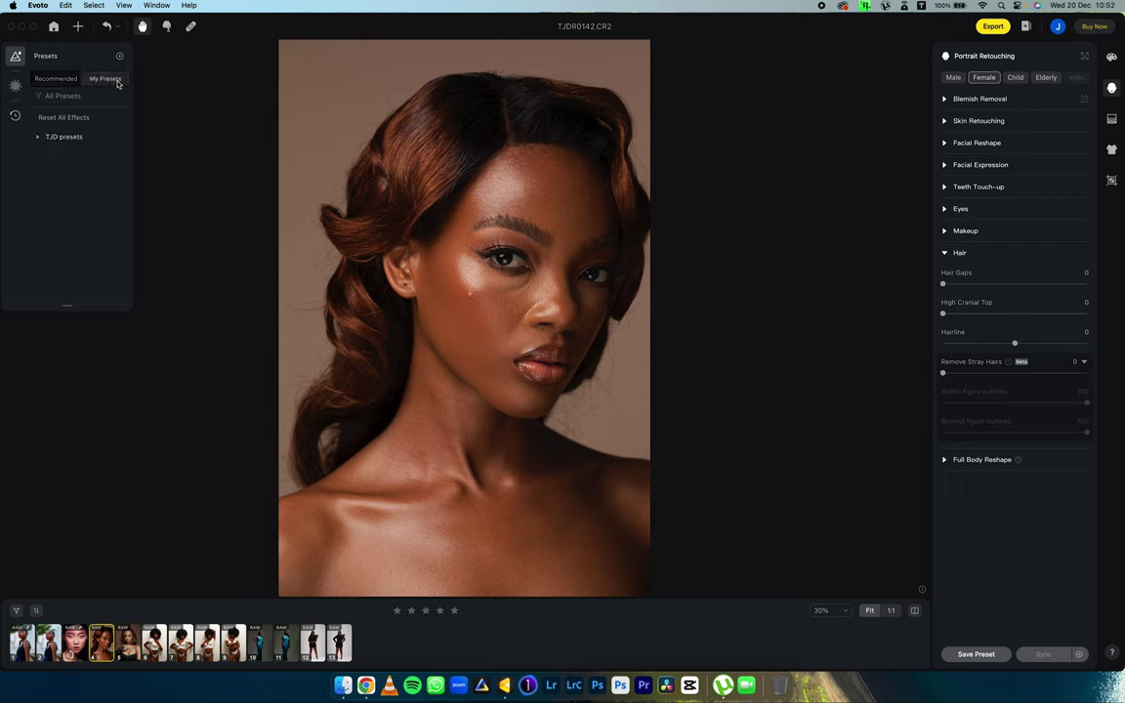
click(38, 140)
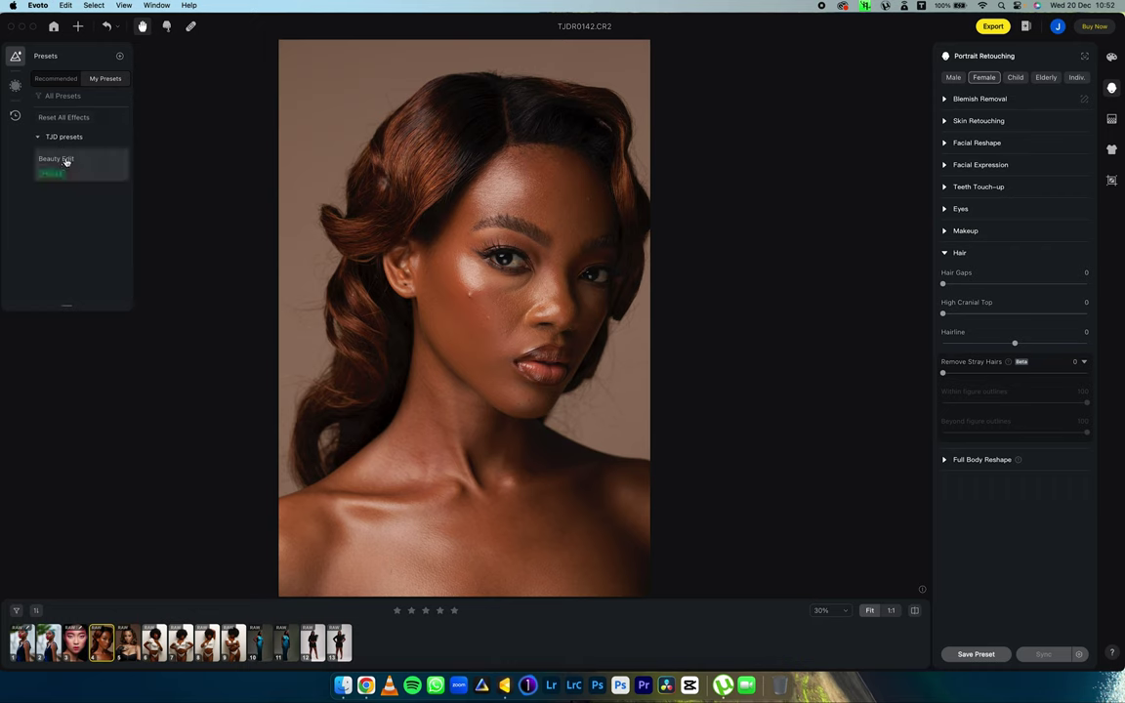
click(66, 162)
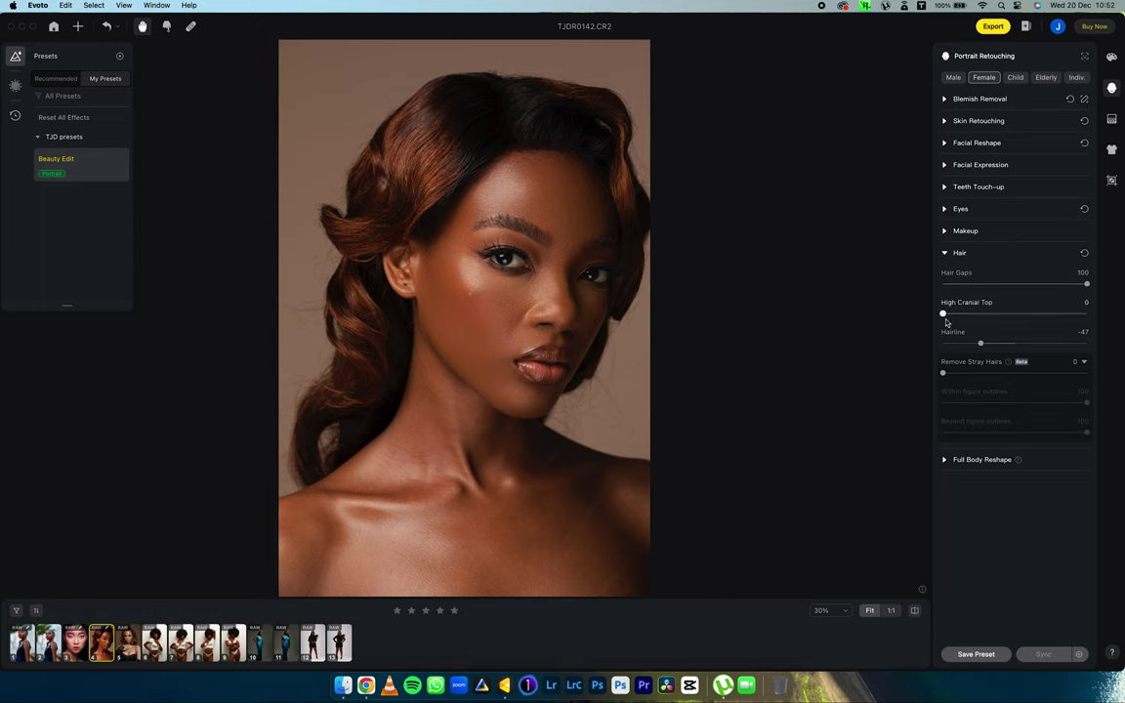
- Try High Cranial Top at 78, return it to 0, and set Remove Stray Hairs to 100
drag(943, 313, 1055, 314)
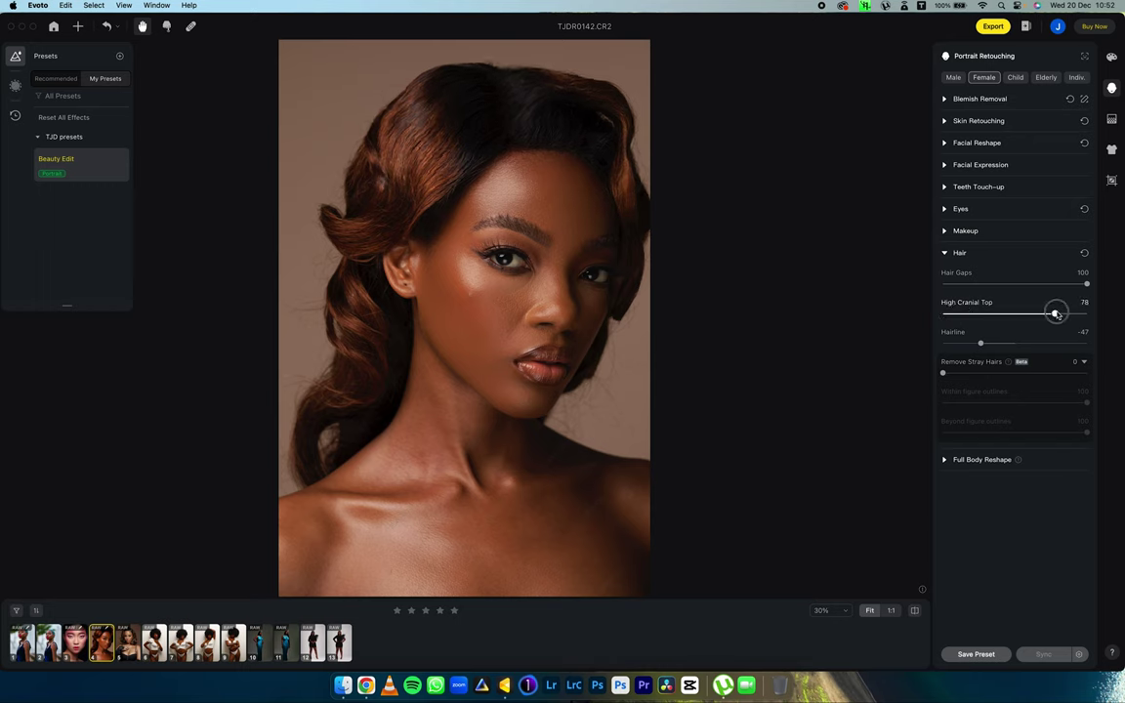
drag(1055, 314, 926, 319)
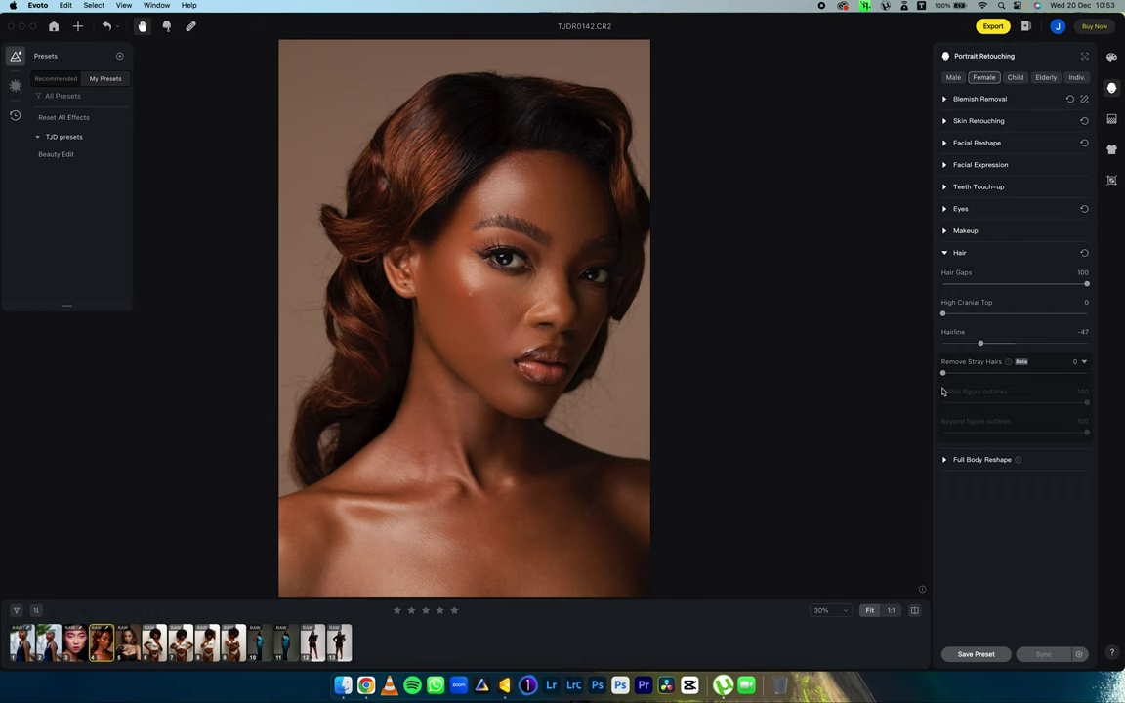
drag(942, 373, 981, 374)
click(1084, 373)
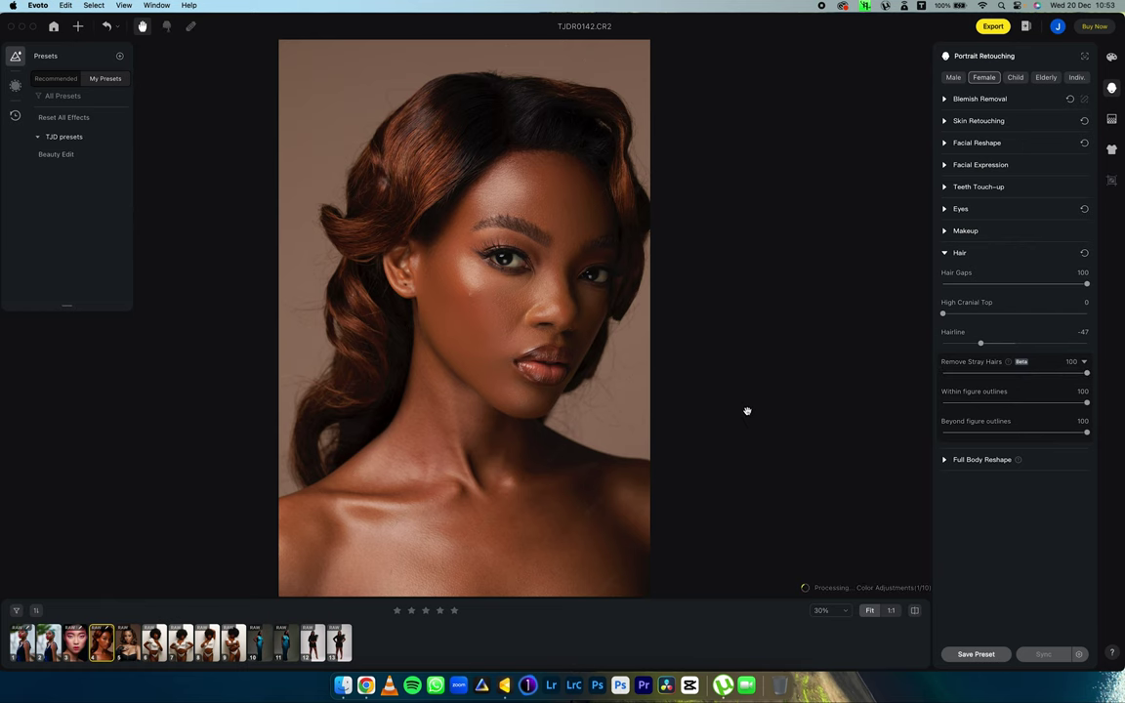
- Examine the retouched hair, hairline and facial skin up close and in the full portrait
scroll(356, 211, up, 5)
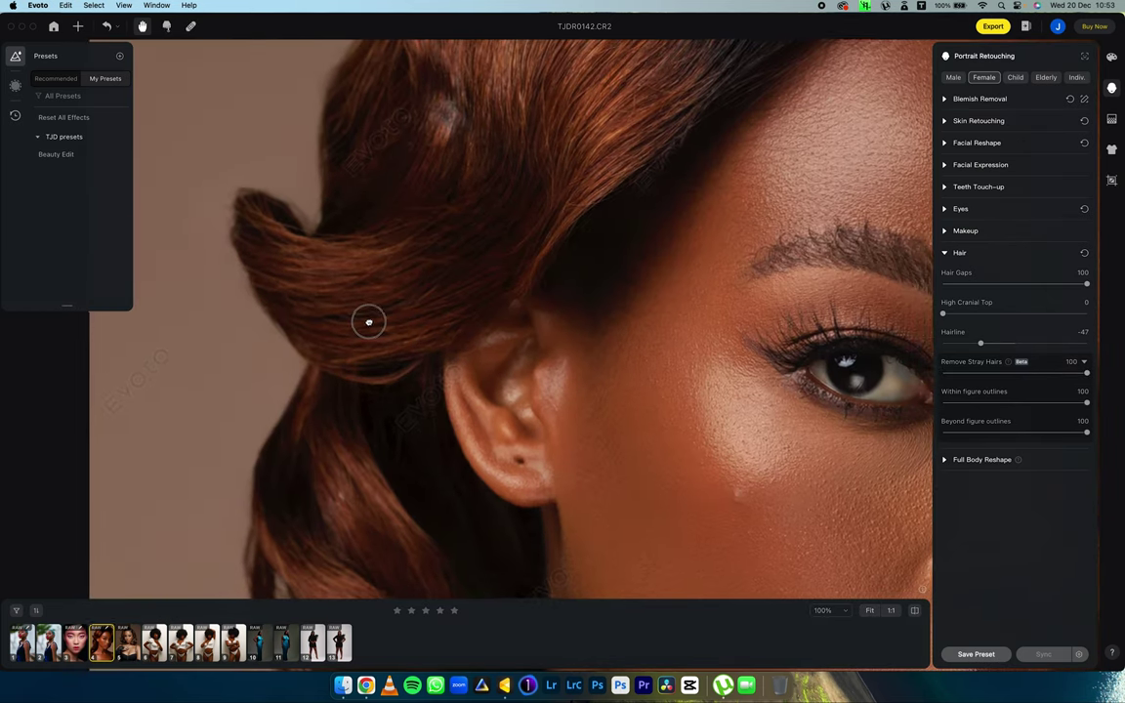
drag(368, 322, 396, 294)
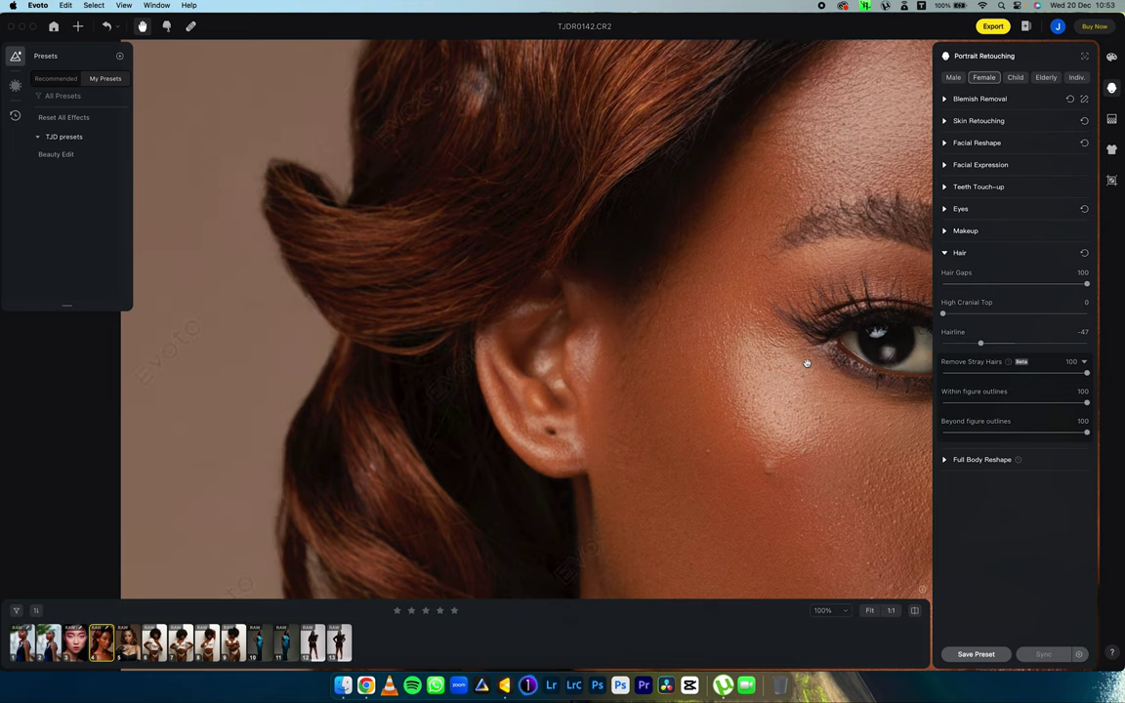
scroll(805, 274, up, 2)
scroll(805, 274, right, 2)
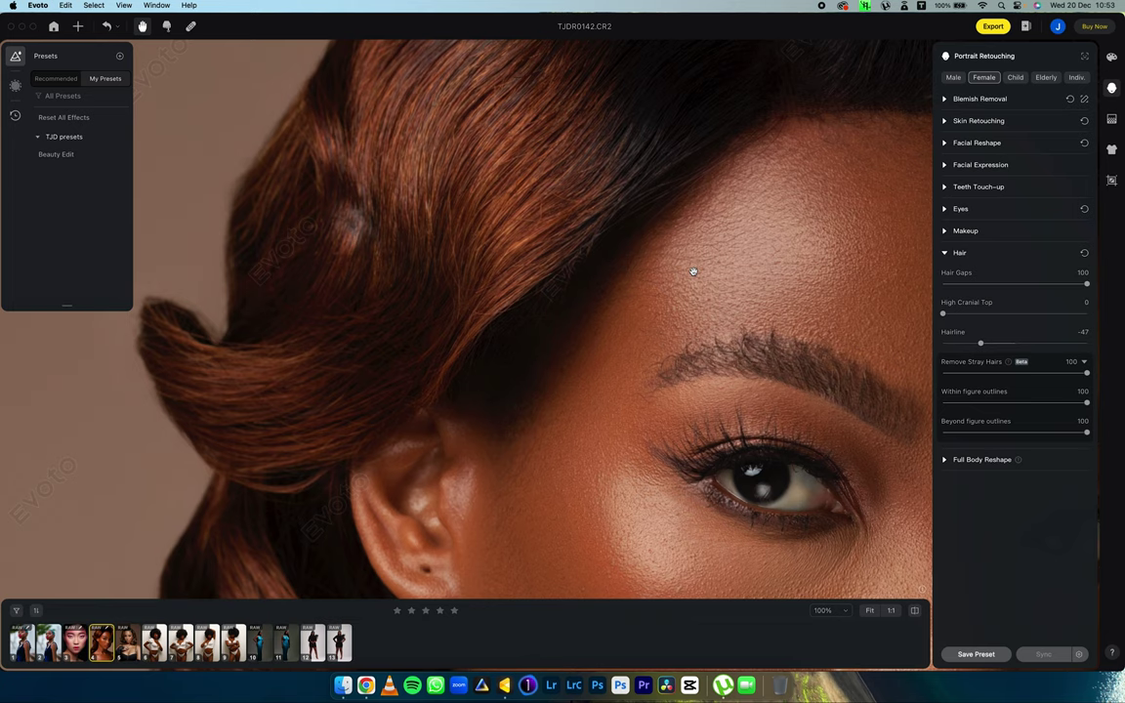
scroll(692, 271, down, 5)
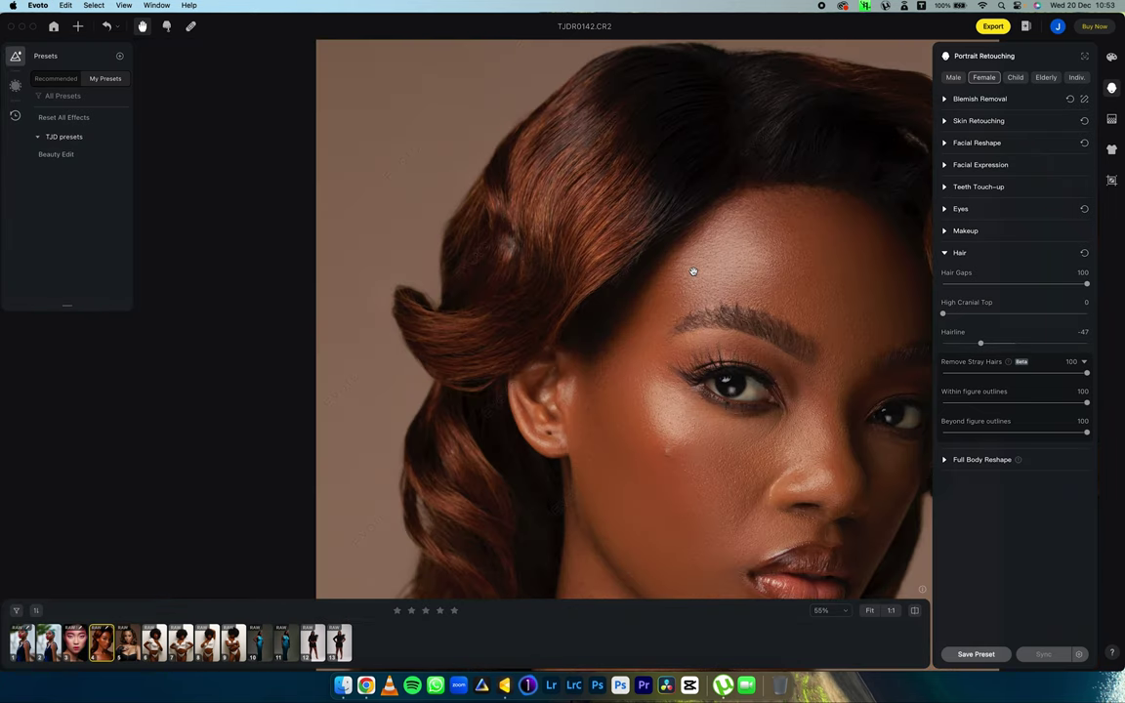
drag(718, 281, 621, 241)
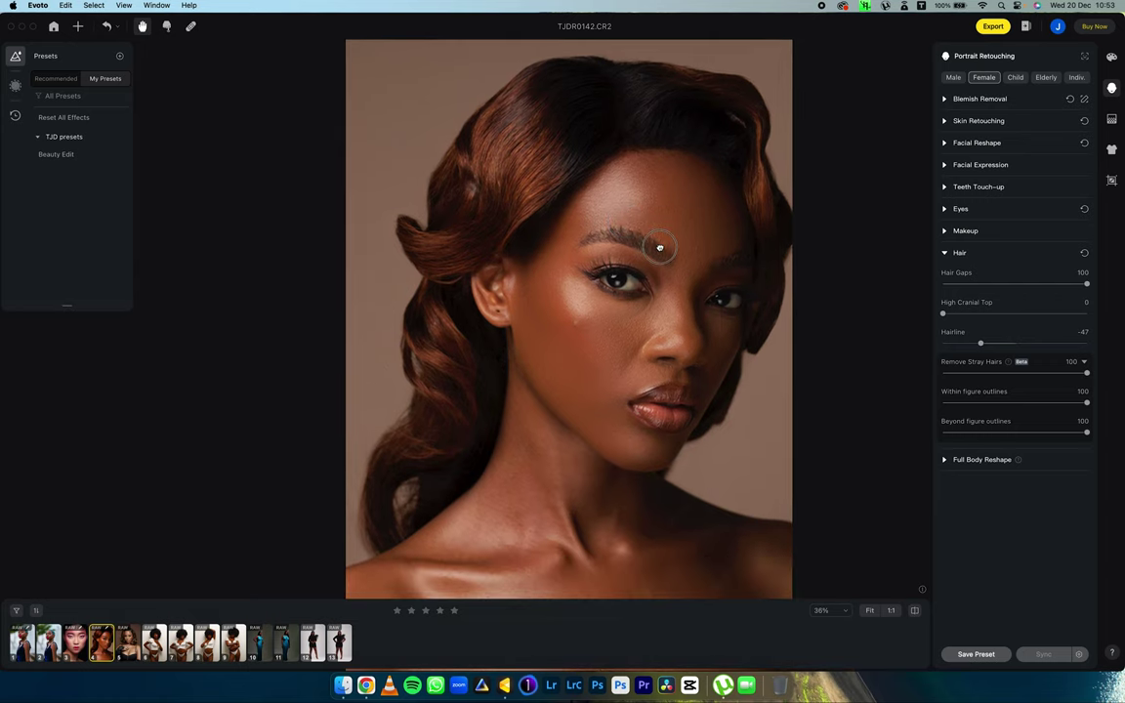
click(870, 610)
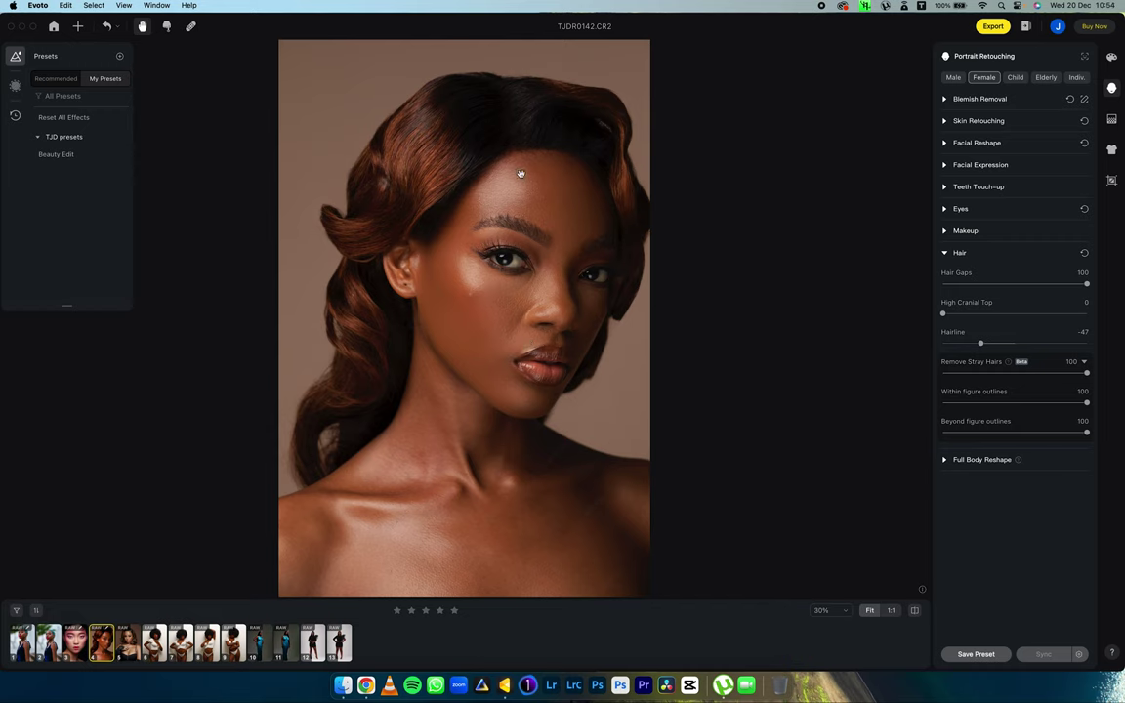
scroll(472, 176, up, 1)
scroll(474, 177, up, 3)
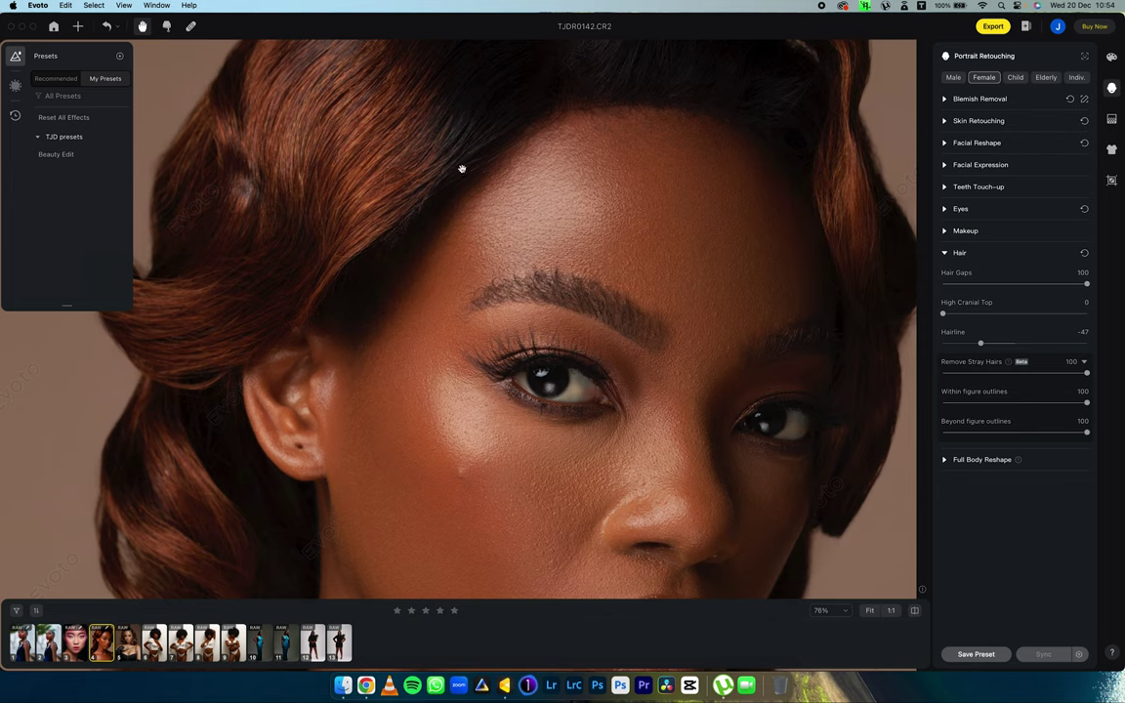
scroll(507, 166, down, 4)
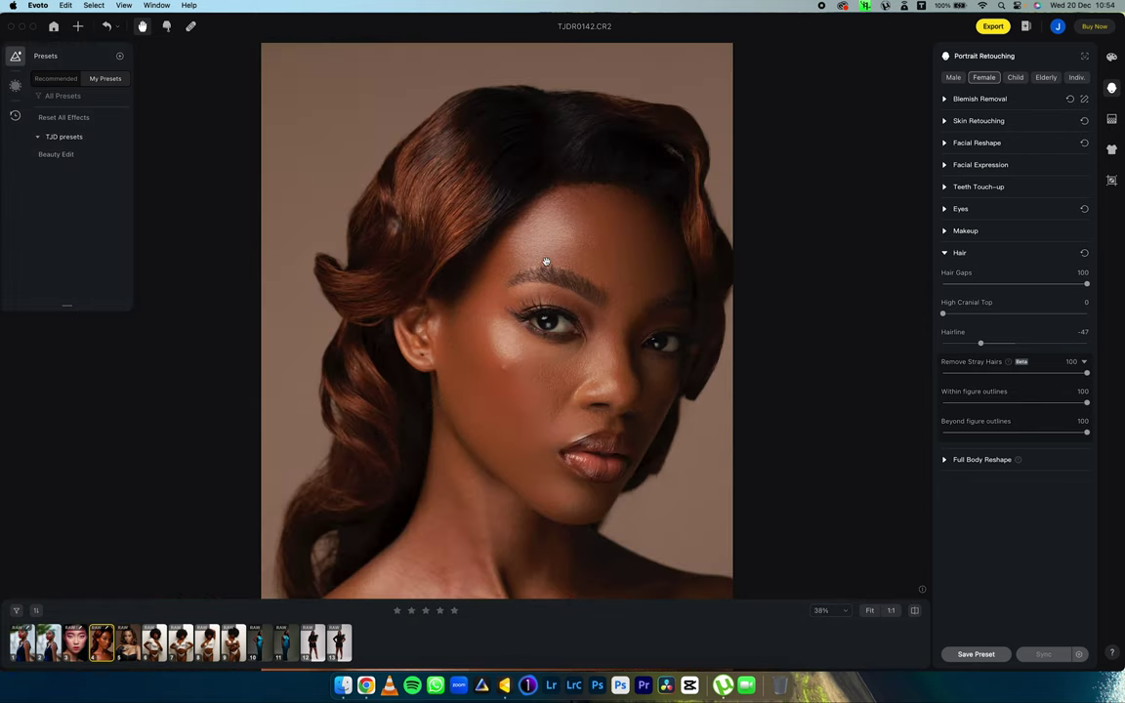
drag(542, 306, 513, 283)
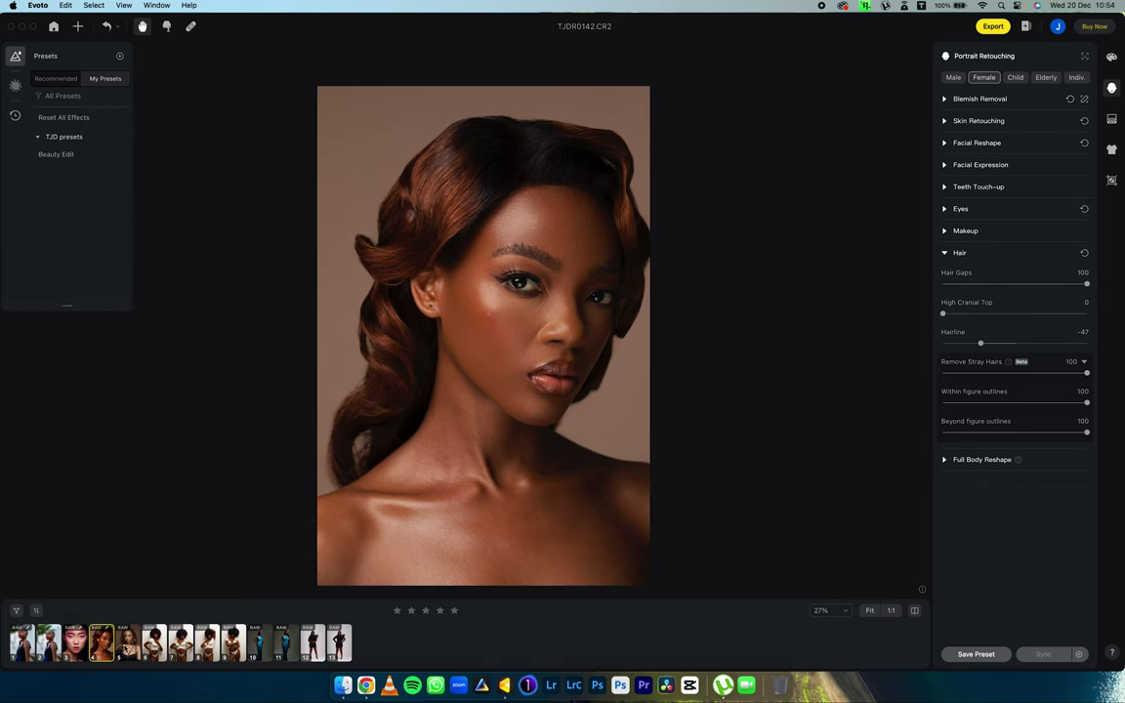
- Sync the fourth photo's edits to the fifth photo, excluding AI Color Adjustments, Color Adjustments and Background Adjustments in the saved sync settings
shift+click(130, 650)
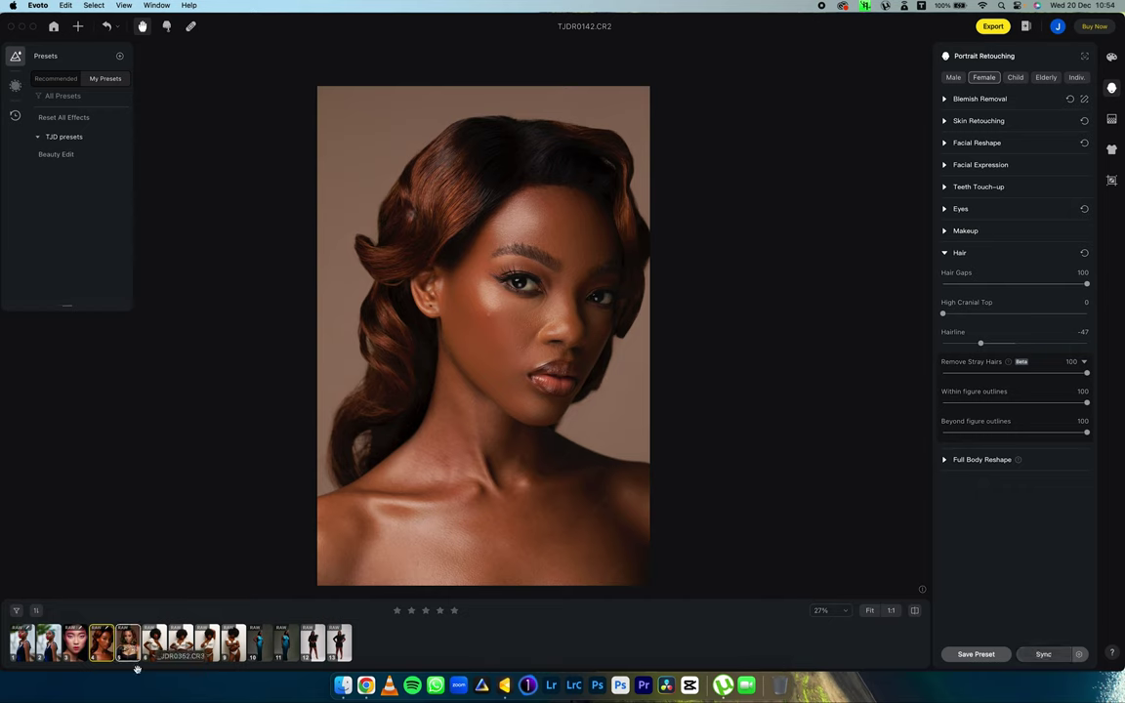
click(1078, 656)
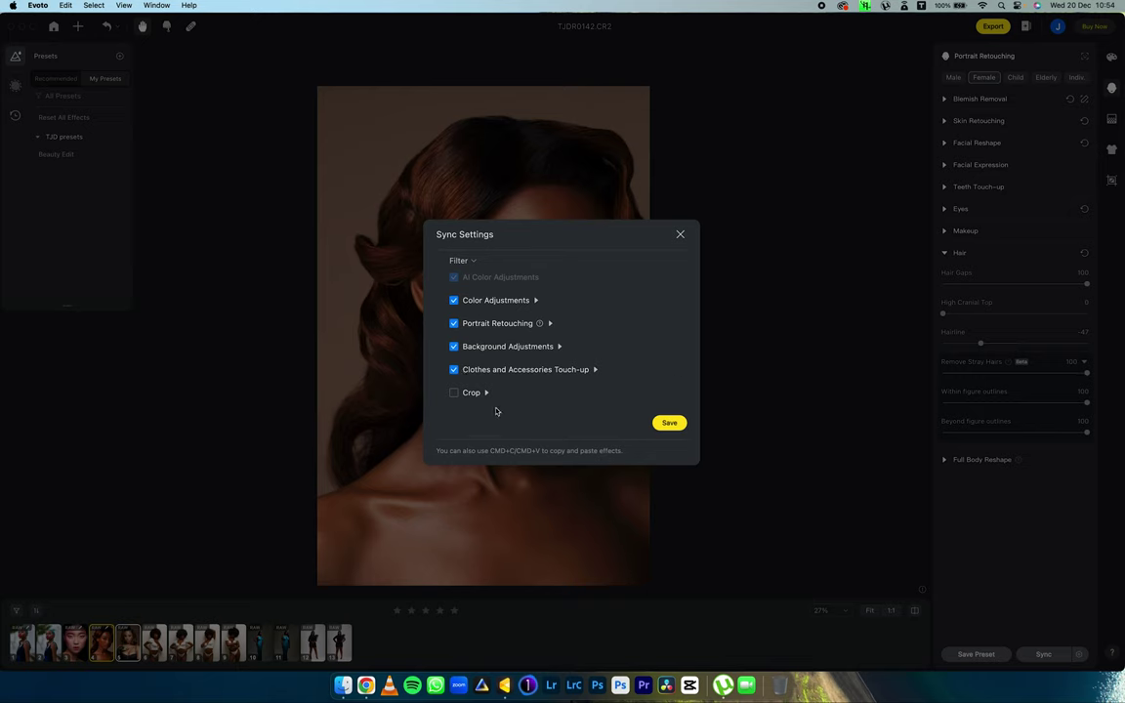
click(453, 301)
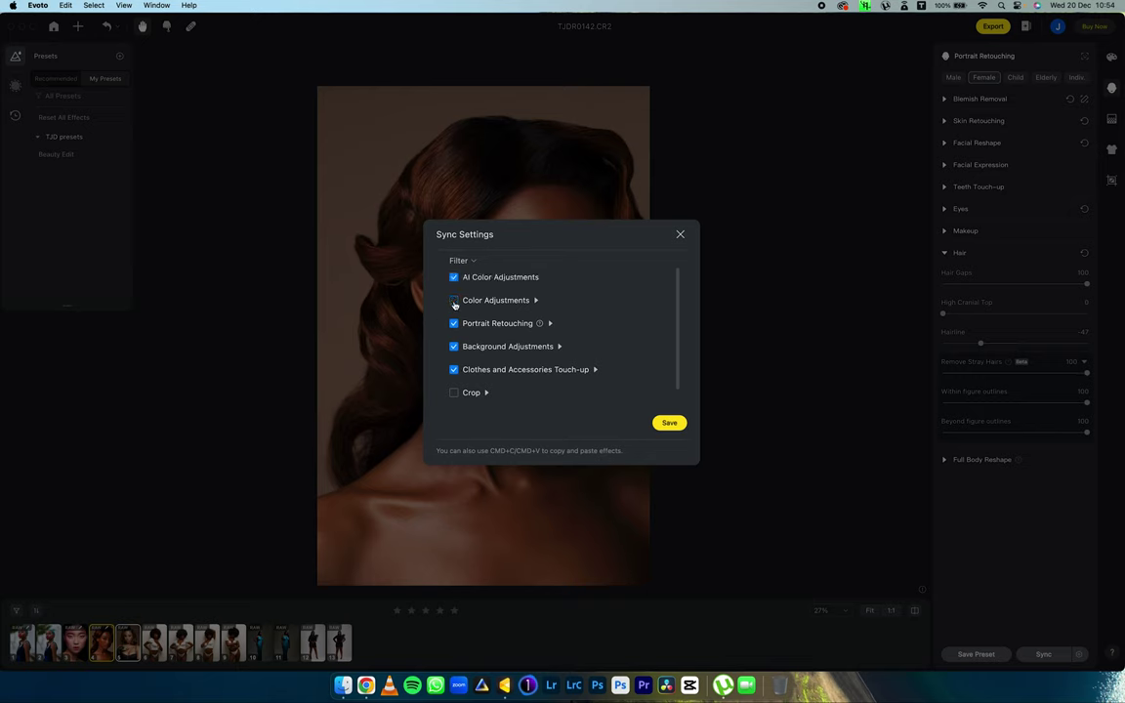
click(453, 278)
click(454, 346)
click(682, 424)
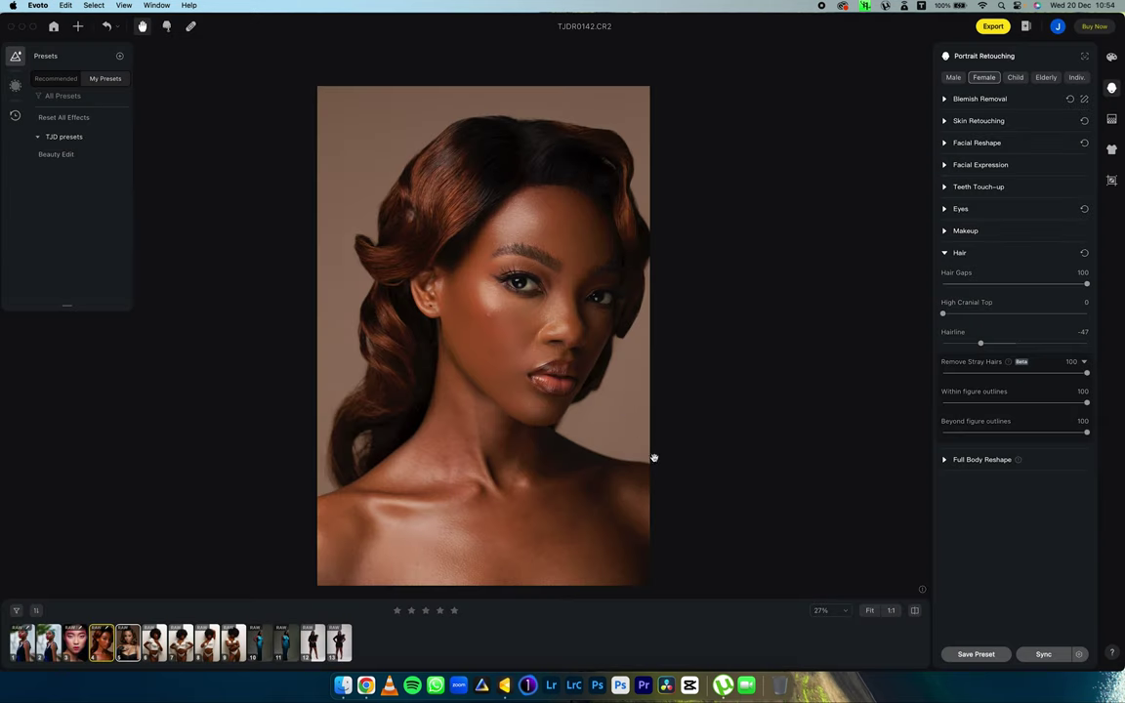
click(1054, 655)
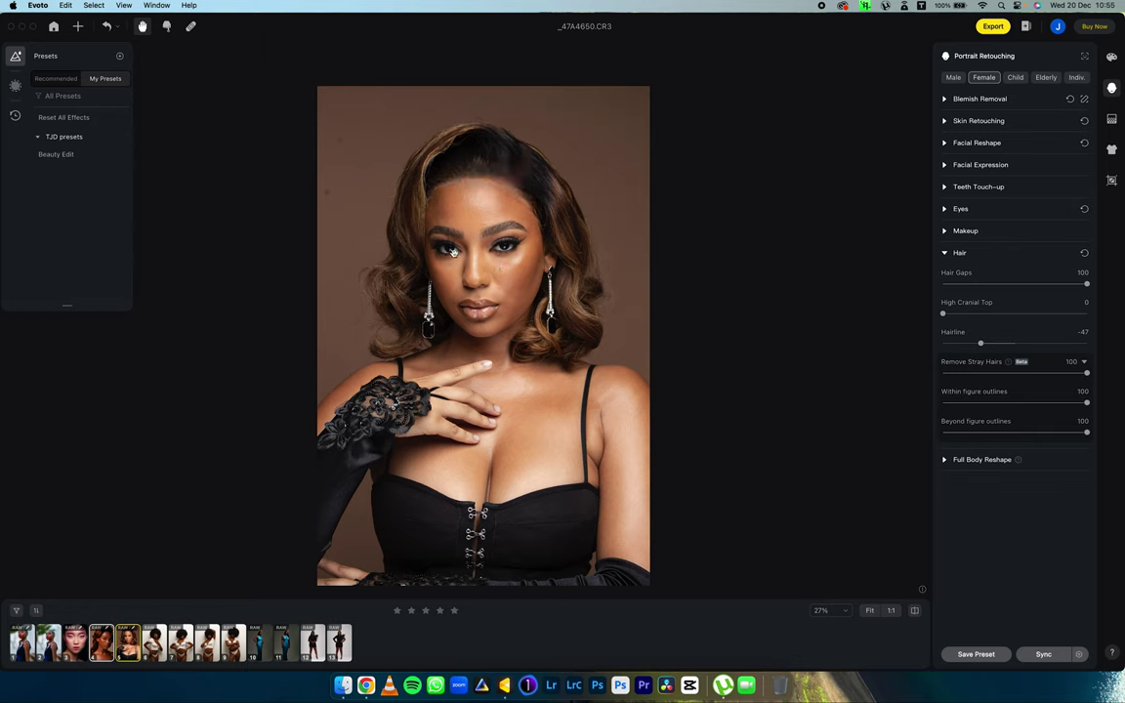
- Examine the fifth photo's facial skin, eyes, hairline and hair at 200%, and view the full portrait again
click(845, 612)
click(836, 528)
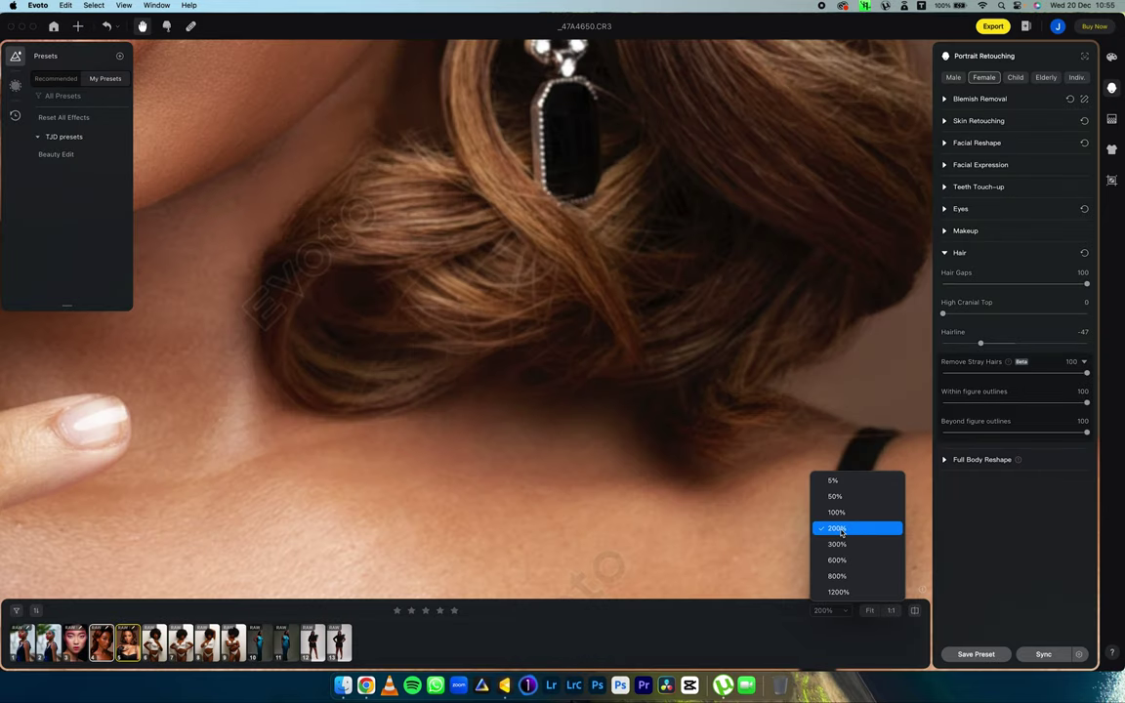
scroll(533, 472, up, 10)
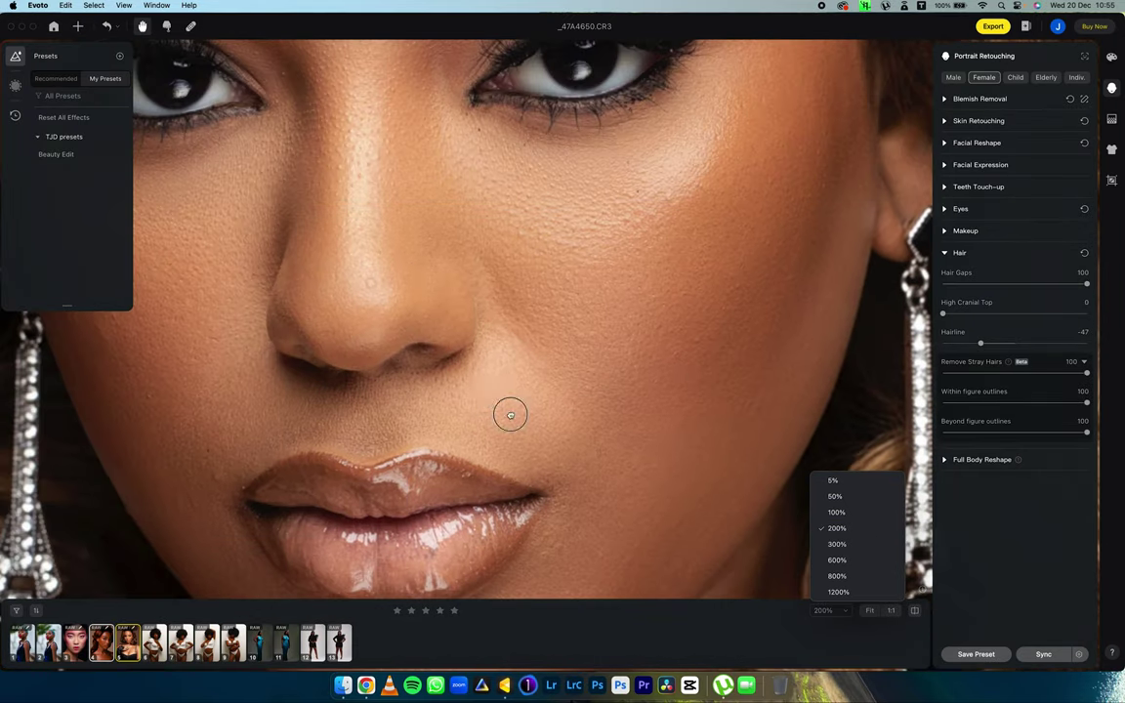
scroll(421, 188, down, 2)
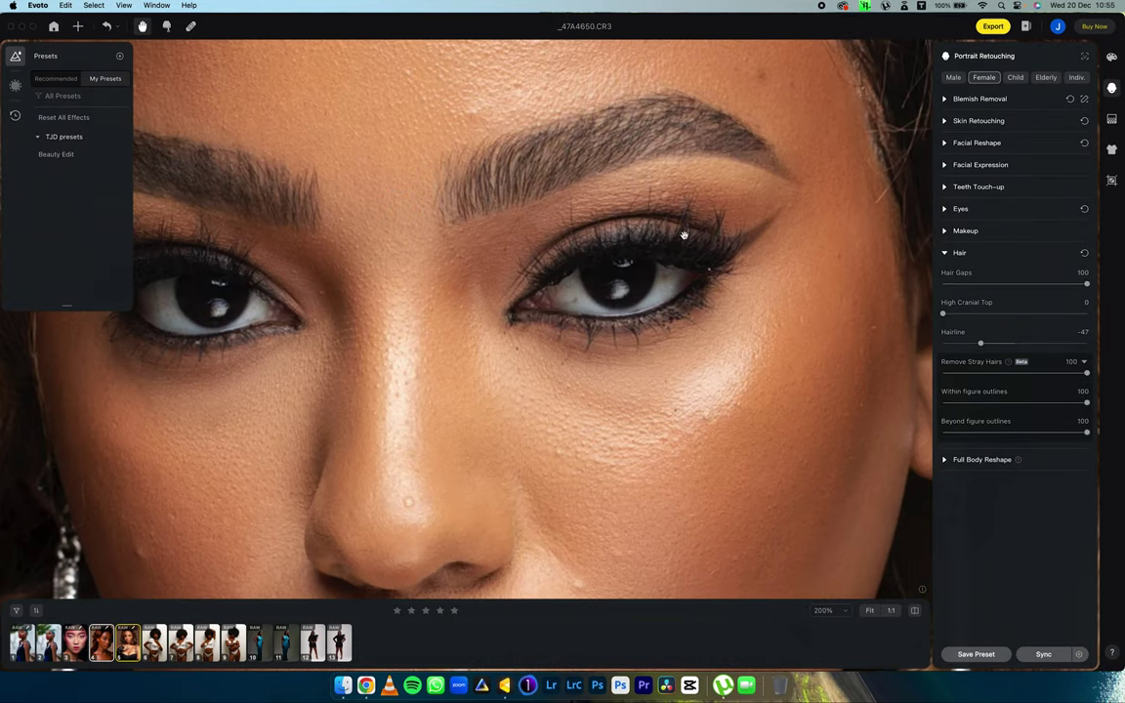
scroll(528, 264, up, 10)
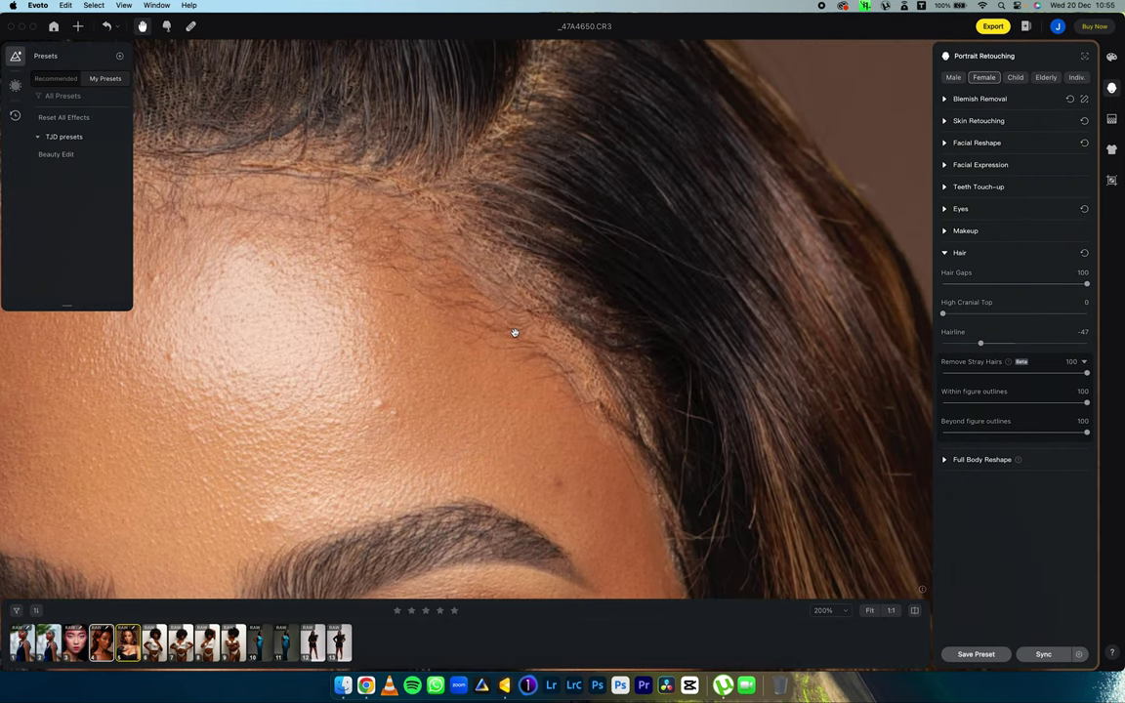
scroll(514, 332, left, 10)
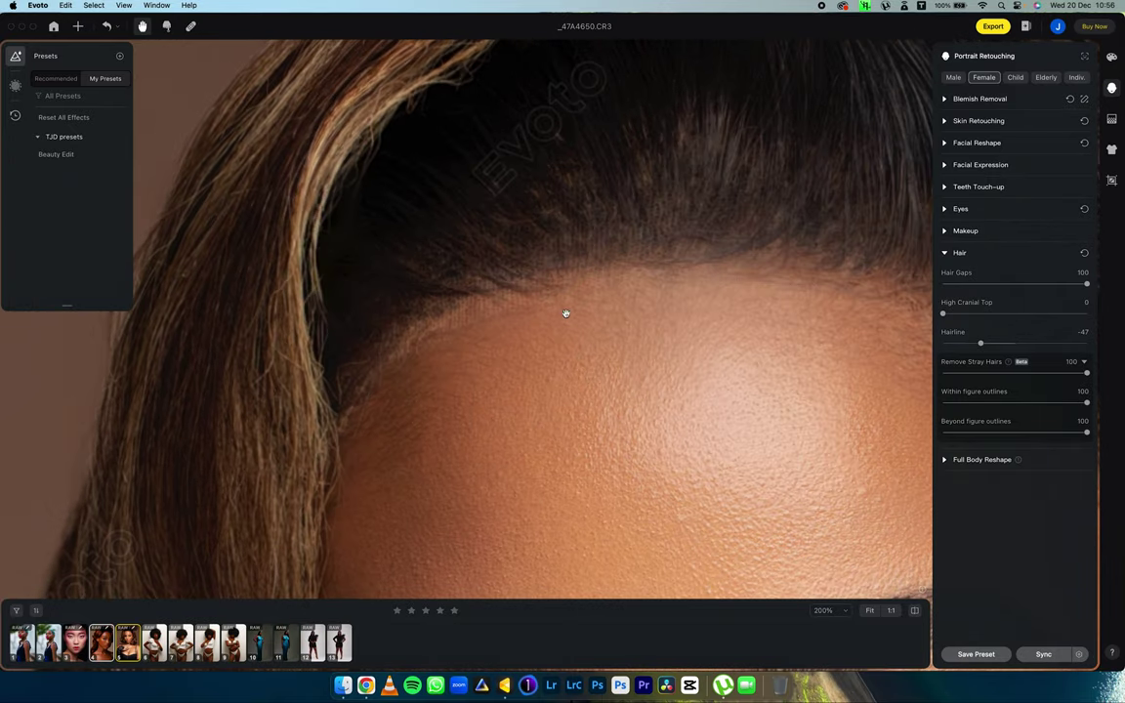
drag(710, 304, 367, 352)
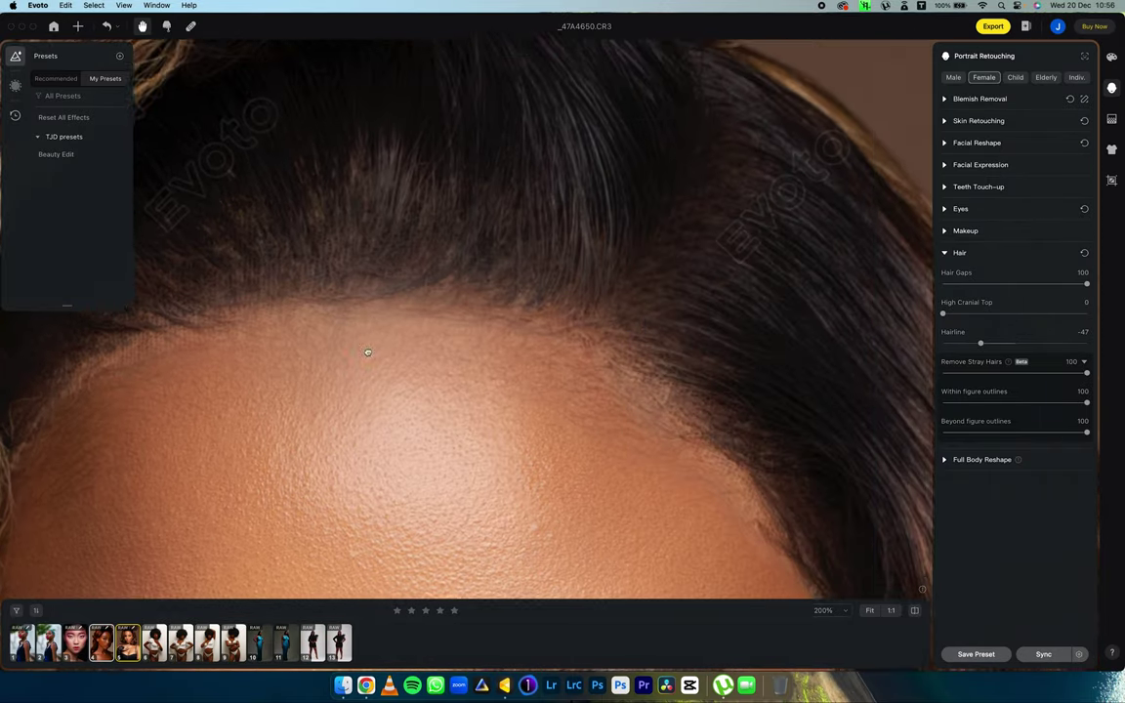
scroll(367, 352, up, 5)
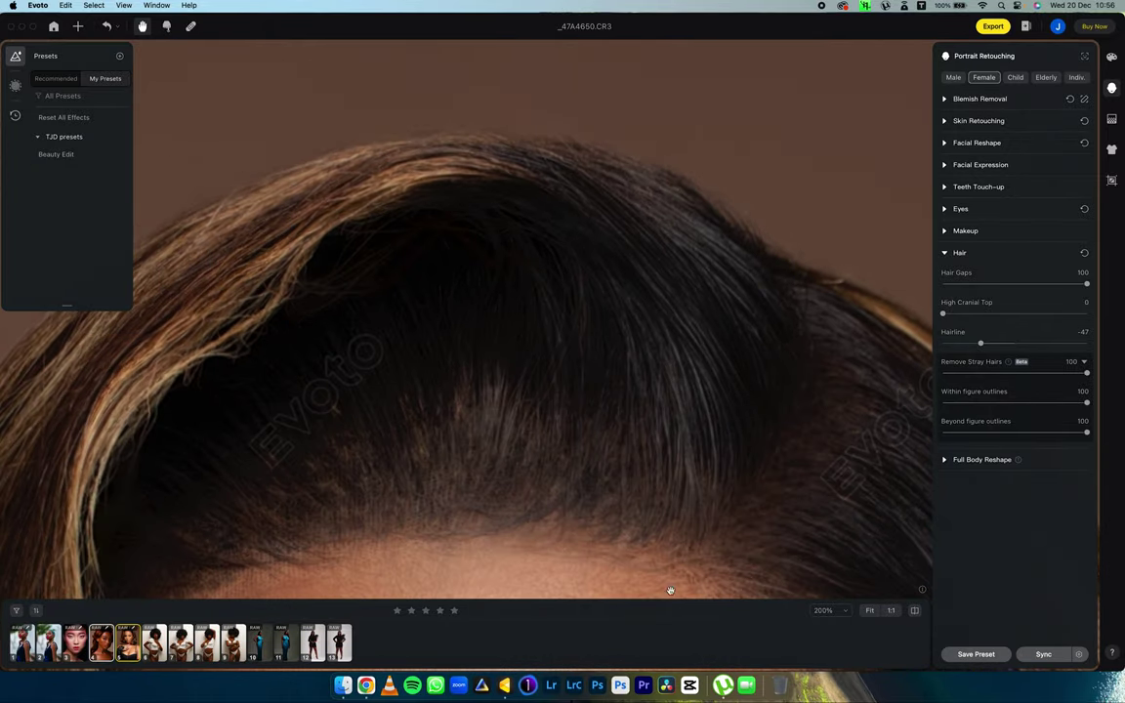
click(869, 610)
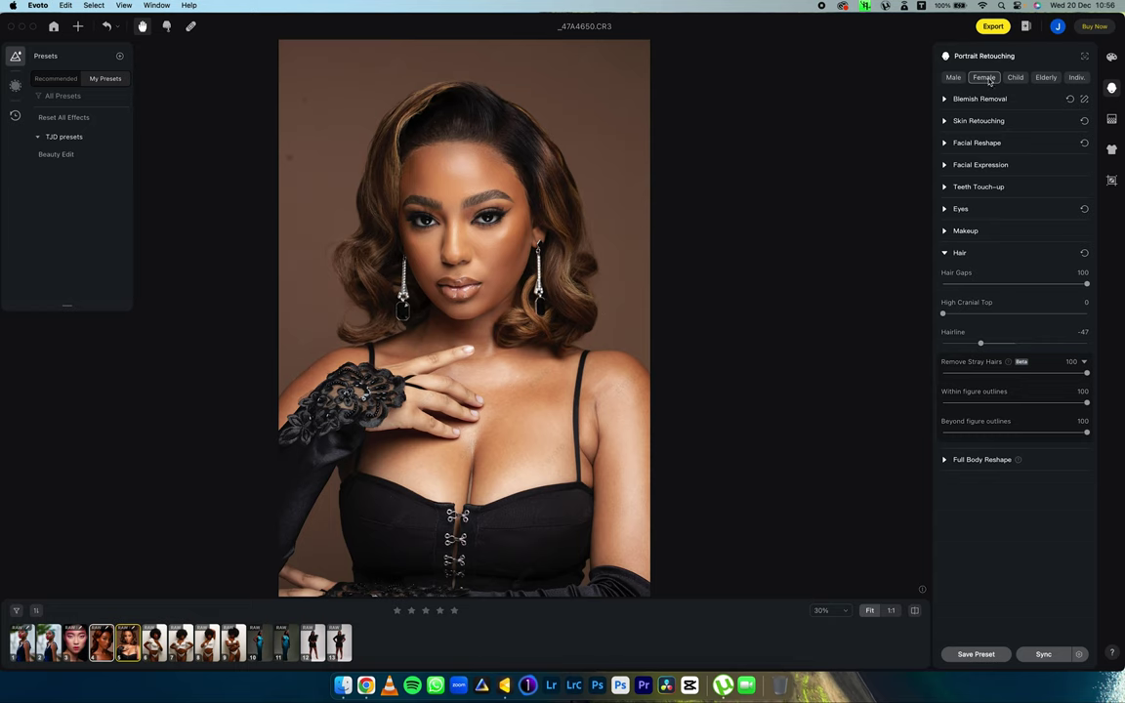
- Try the Transparent and White backdrops on the fifth photo with the Headshot Backdrop Changer
click(1111, 119)
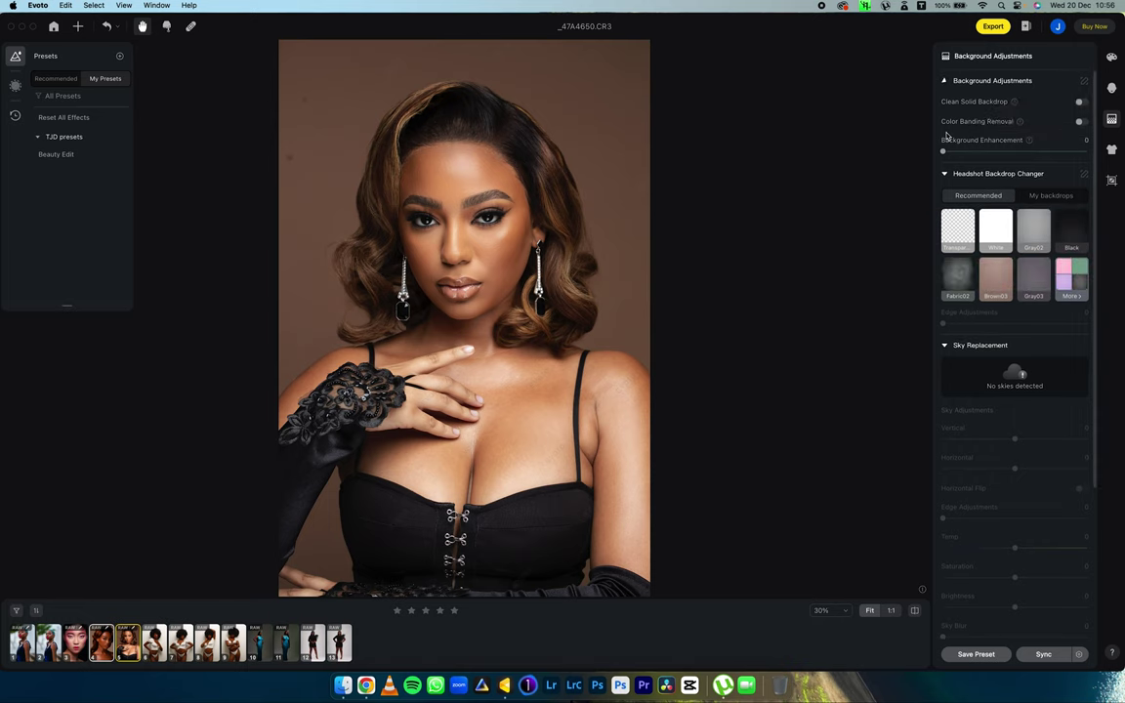
click(944, 81)
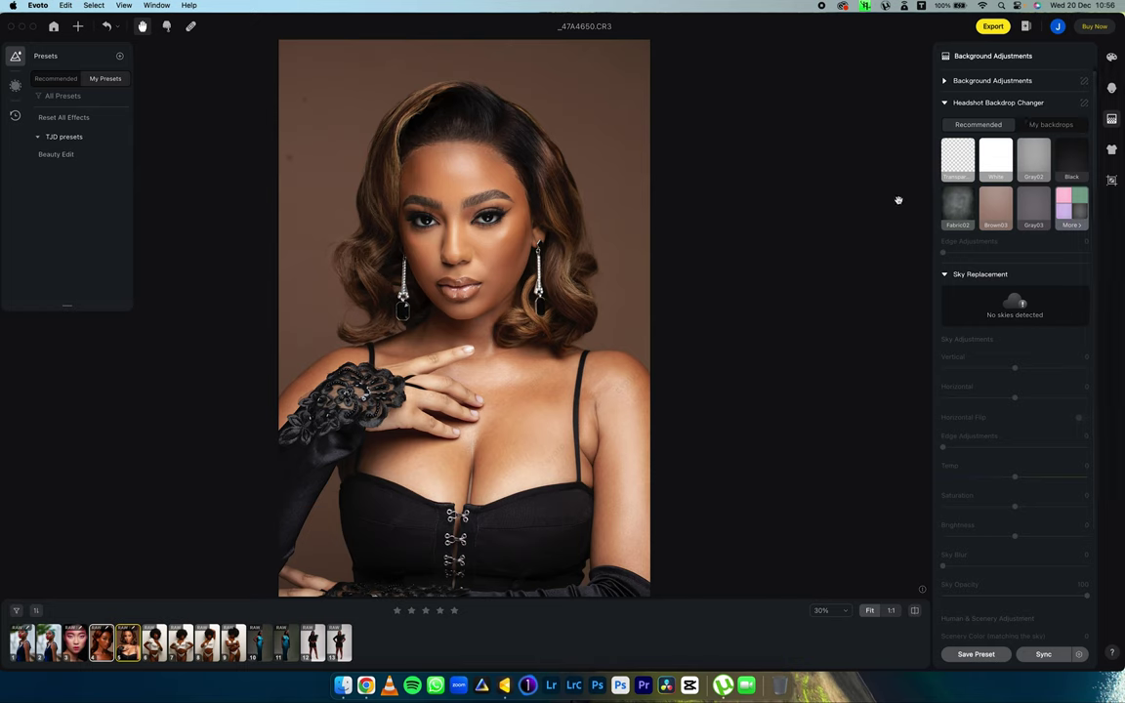
click(957, 158)
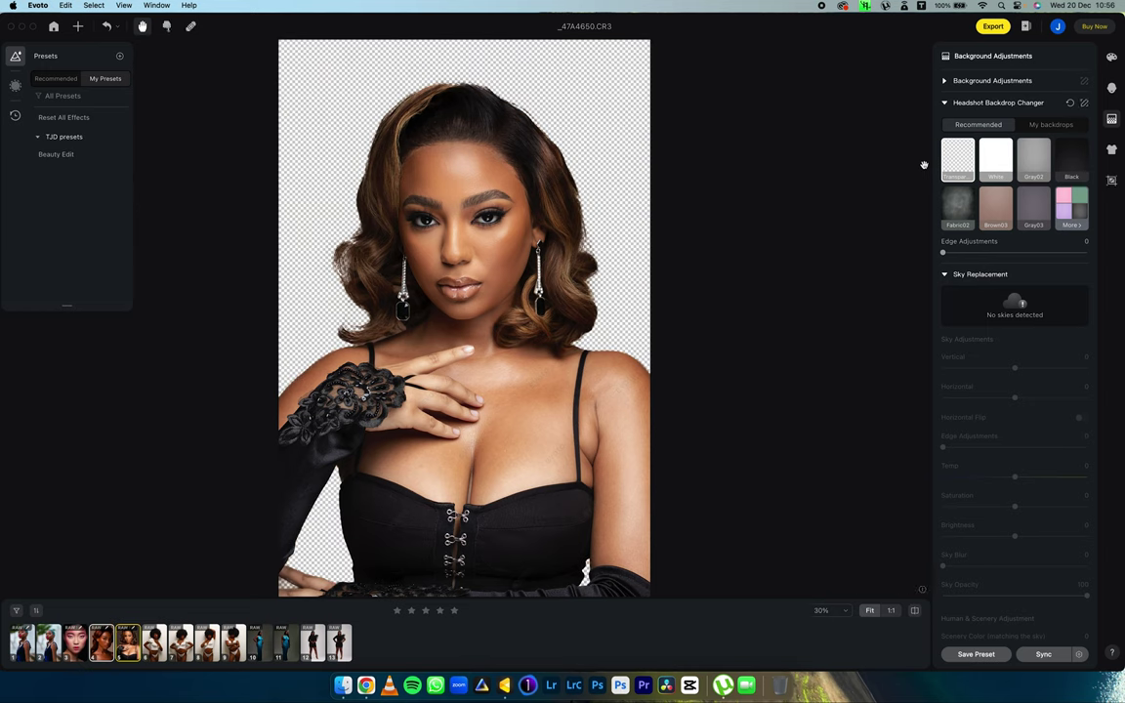
click(1000, 164)
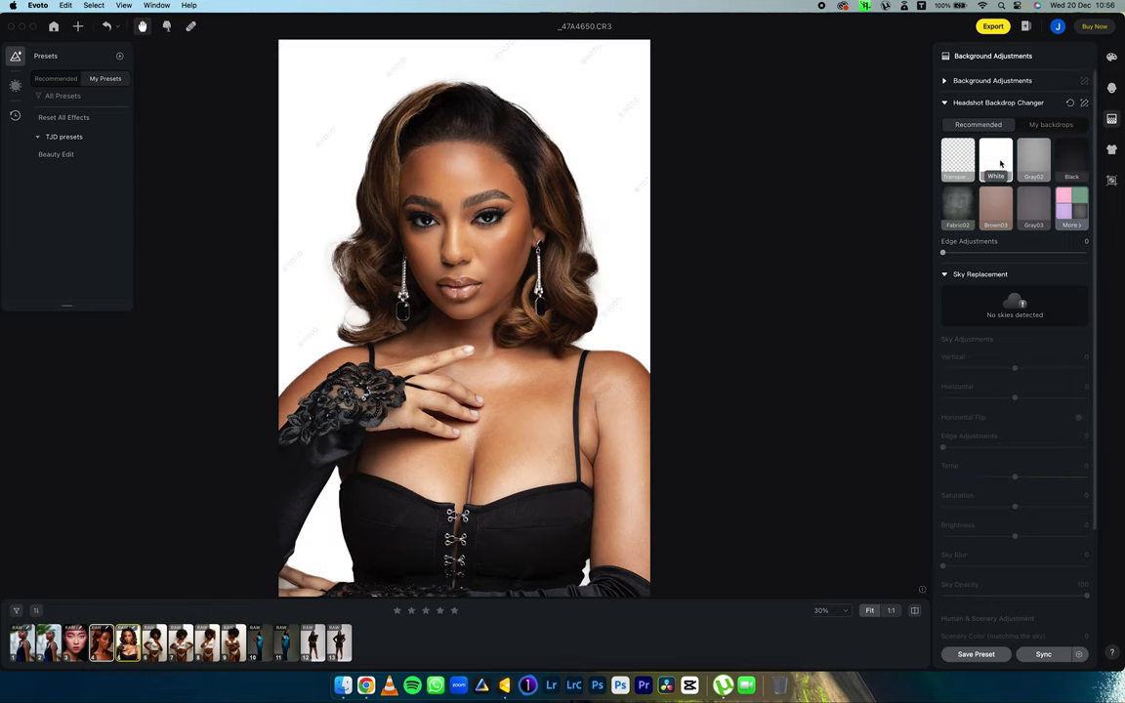
- Compare the hair edges and hairline against the original photo up close, and return to the full portrait
click(593, 239)
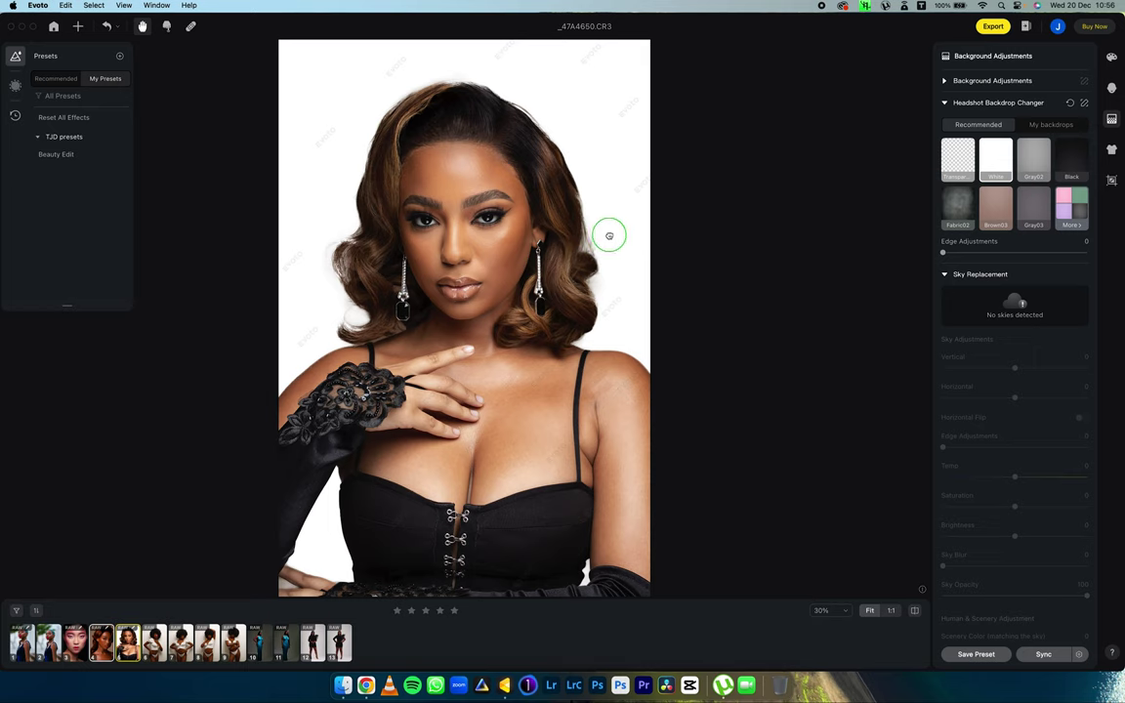
scroll(597, 243, up, 5)
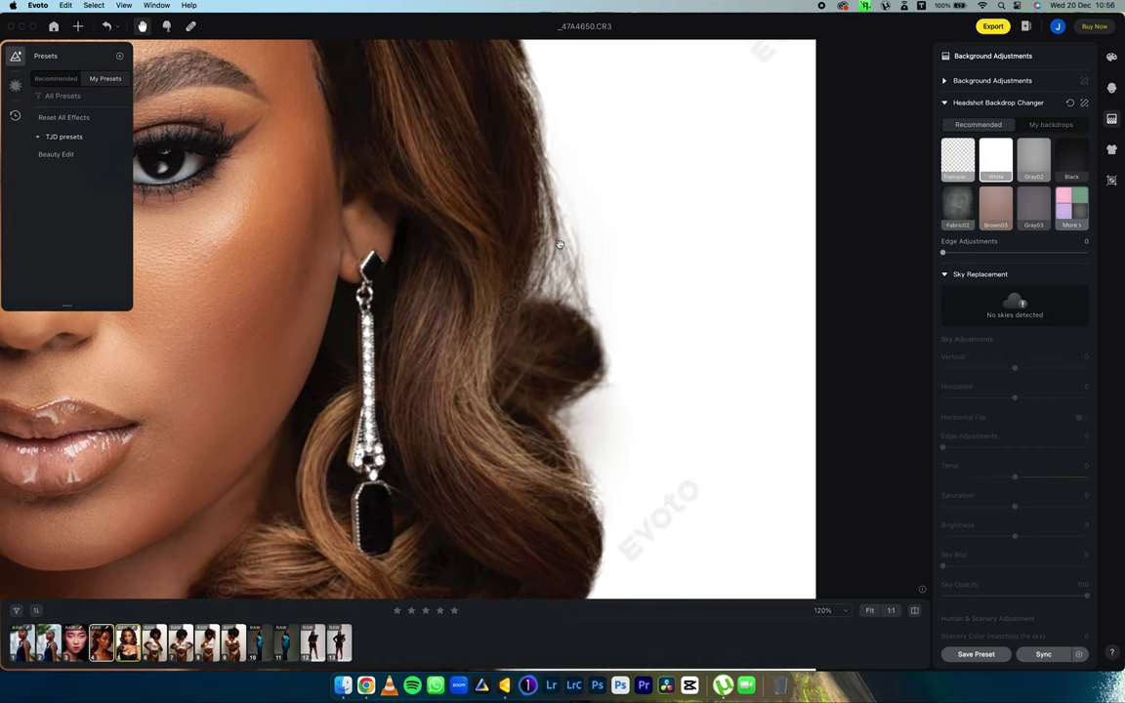
click(689, 263)
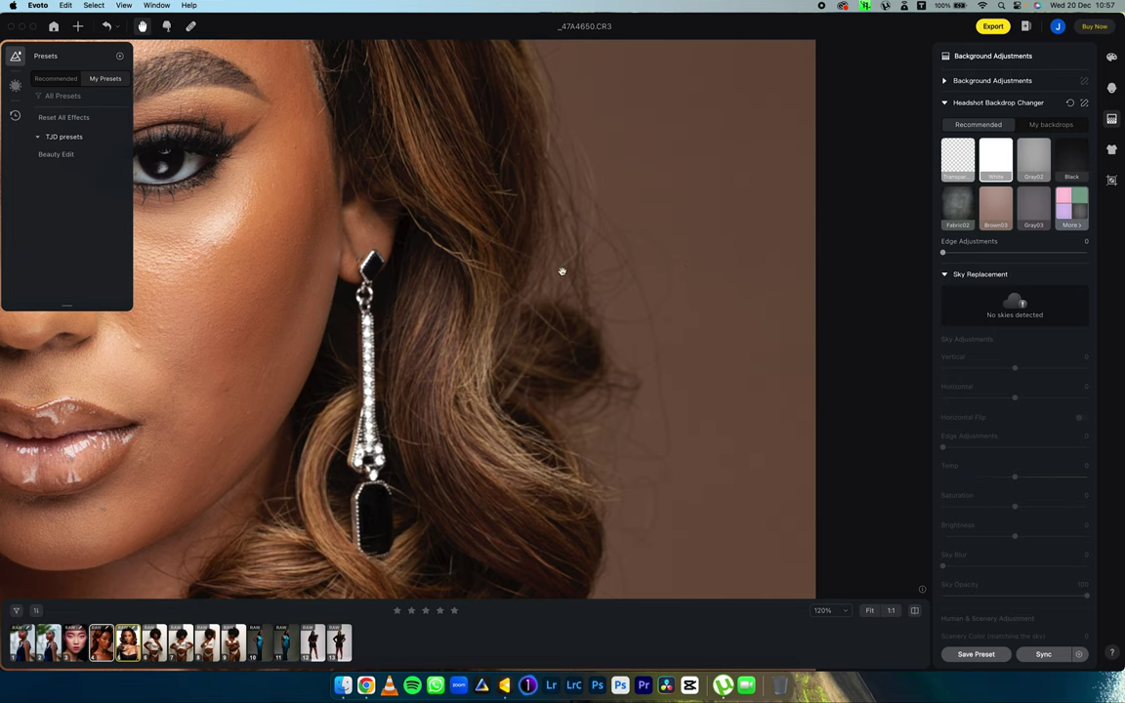
click(675, 340)
click(683, 383)
click(681, 392)
click(607, 419)
click(427, 161)
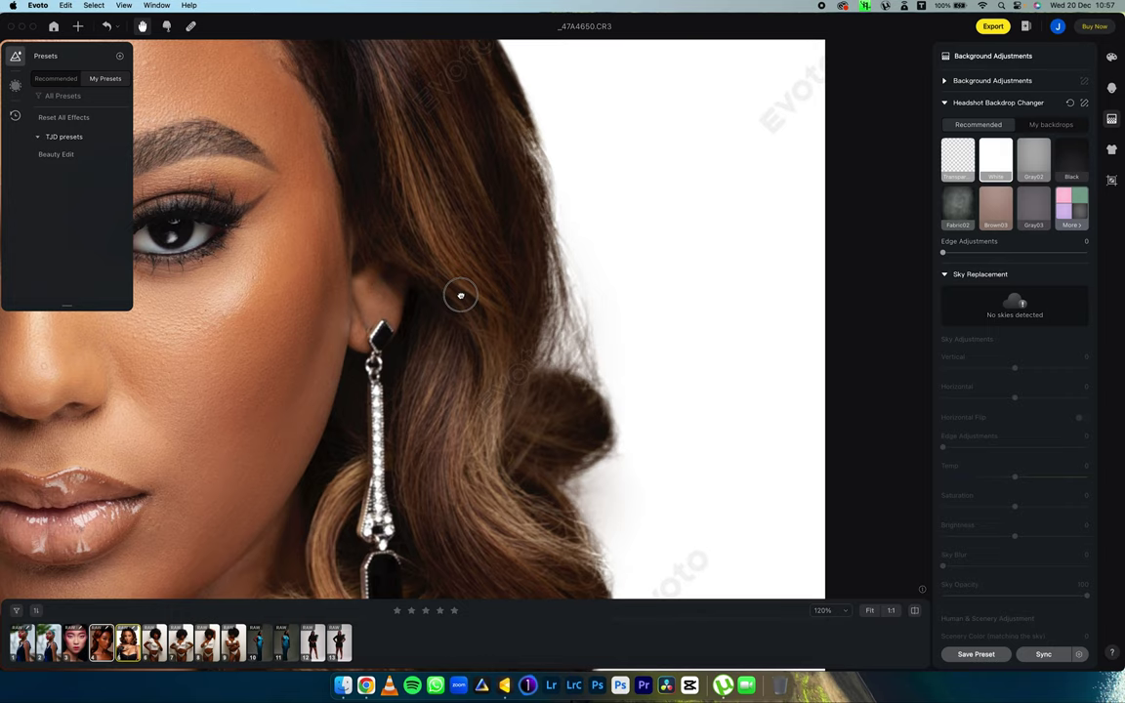
drag(460, 295, 656, 469)
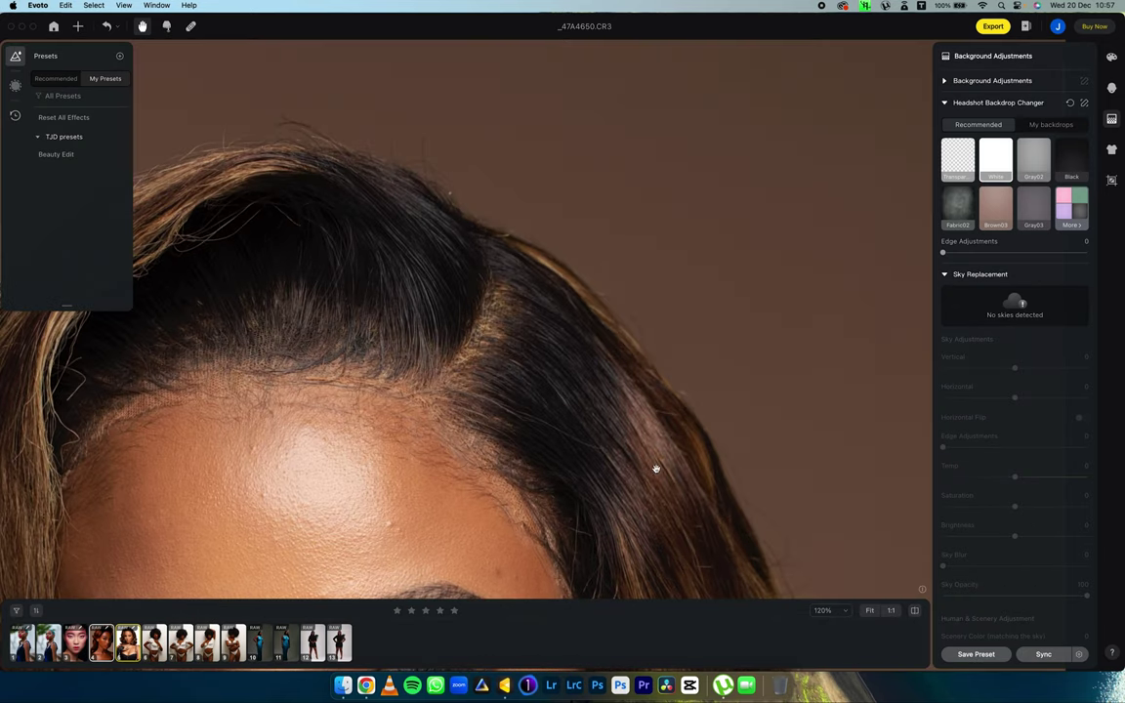
click(657, 460)
click(374, 277)
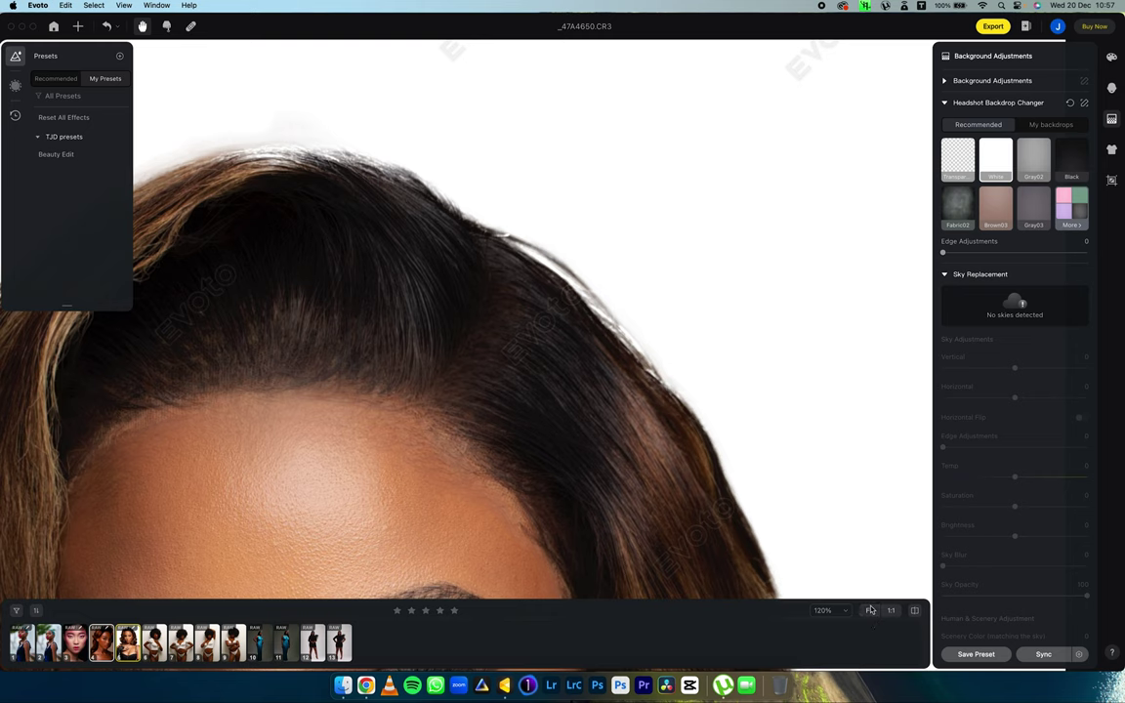
click(870, 610)
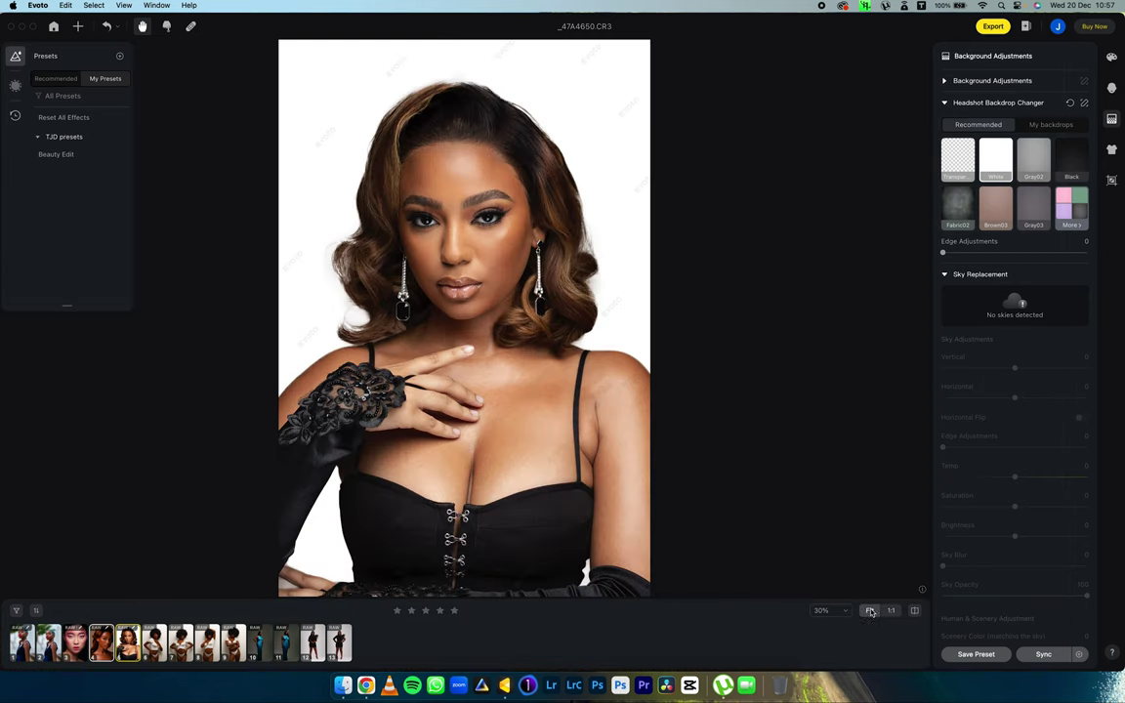
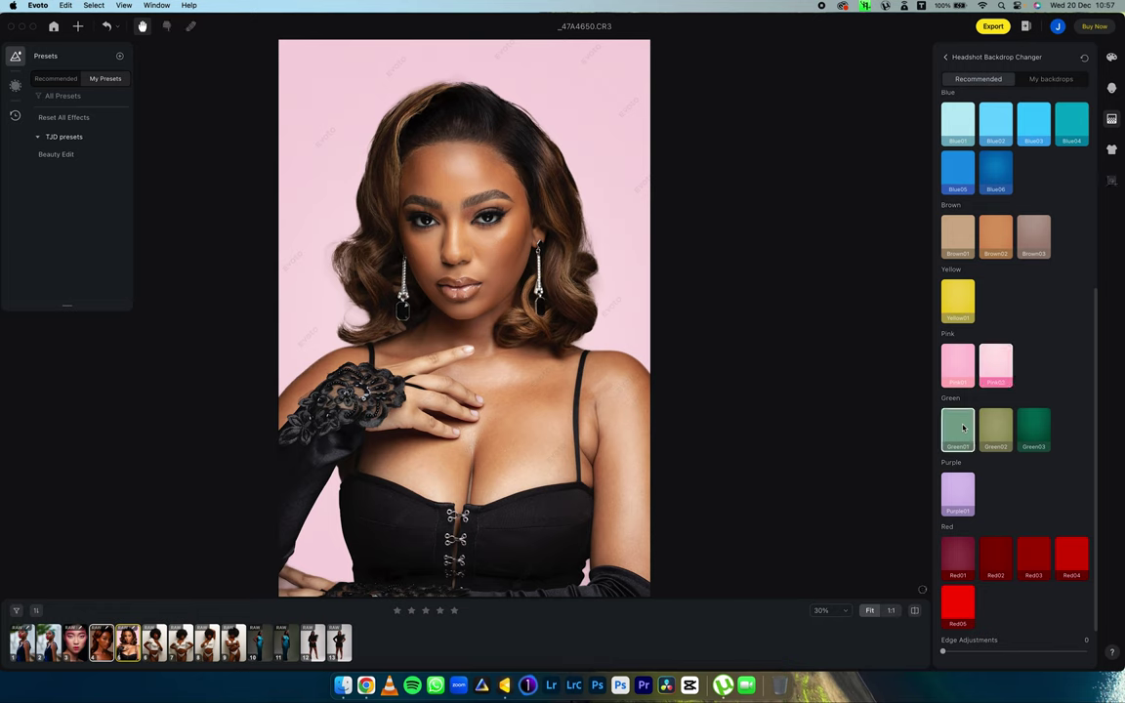
- Try the Green01, Green02 and Fabric01 backdrops on the portrait, and apply Fabric02
click(960, 428)
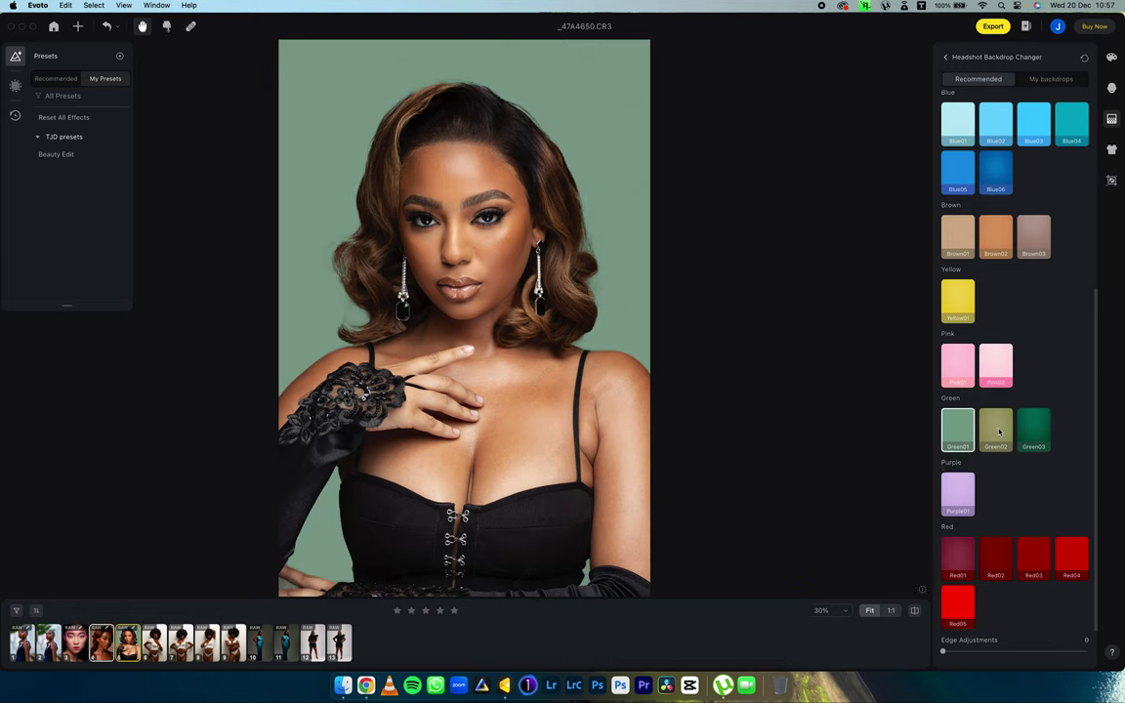
click(997, 432)
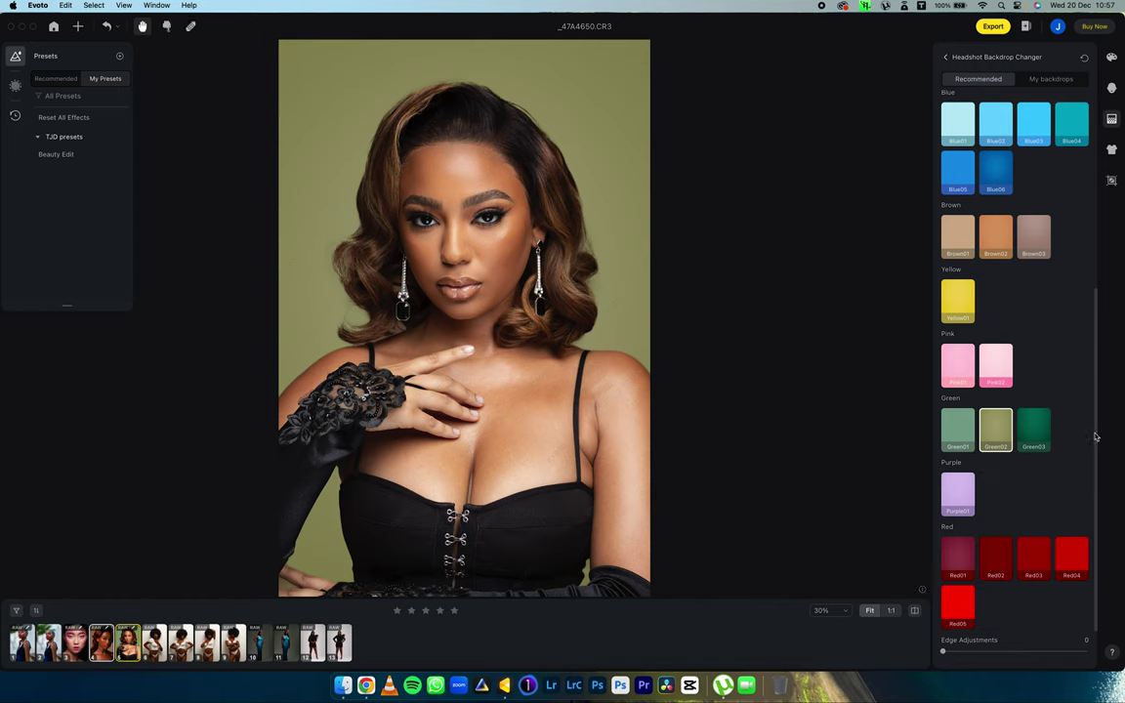
drag(1089, 414, 1094, 218)
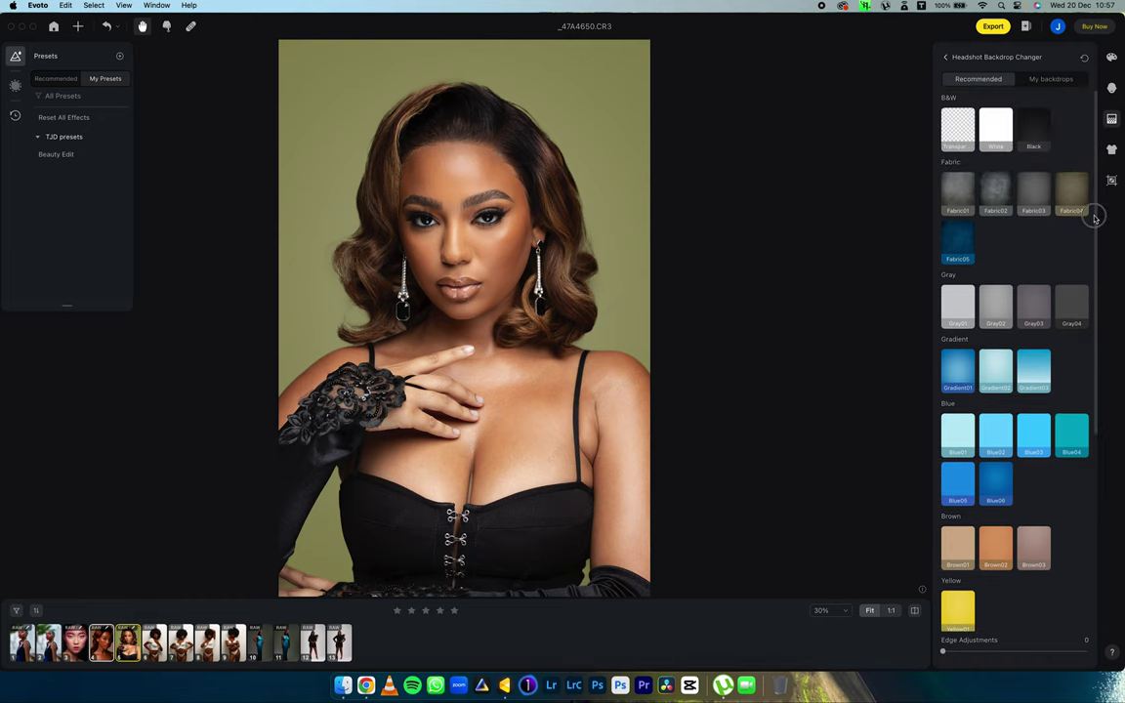
click(959, 195)
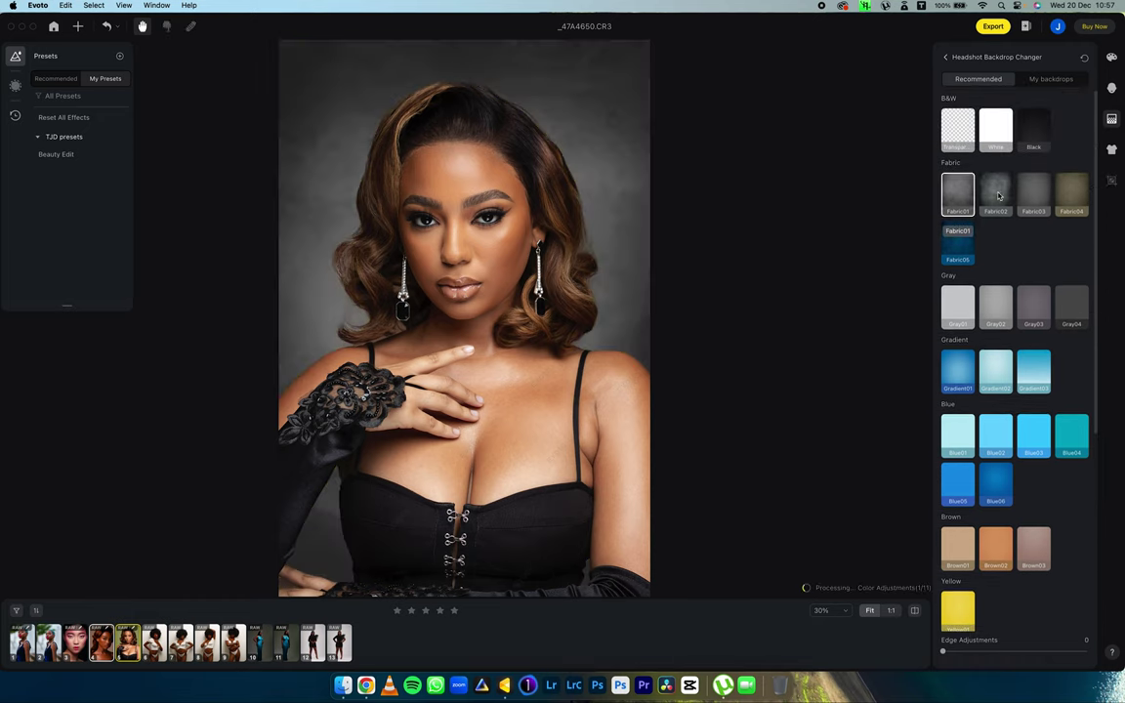
click(998, 195)
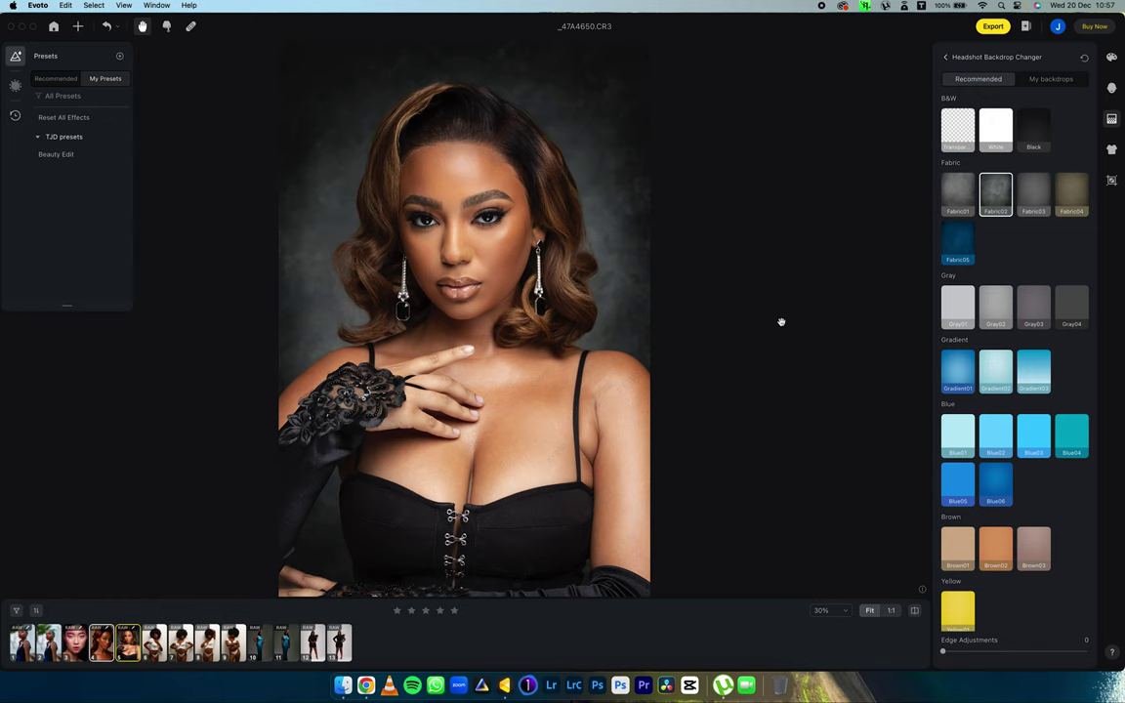
- Compare the full portrait with the new fabric backdrop against the original photo several times
key(backslash)
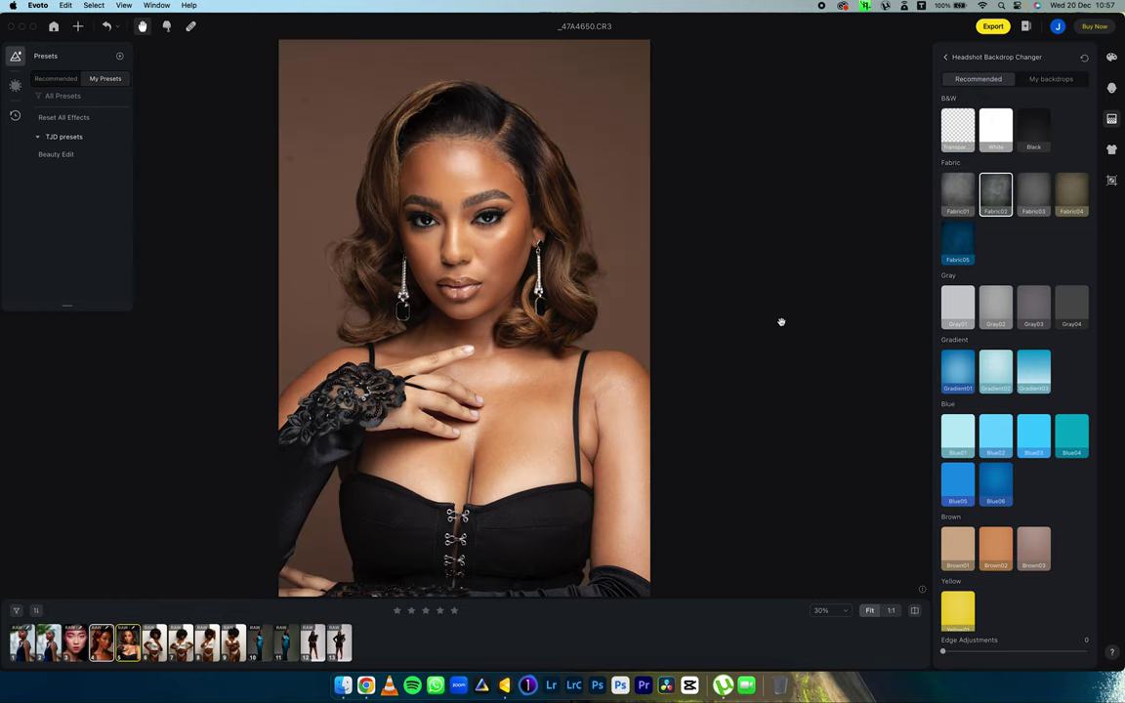
key(backslash)
key(backslash)
key(backslash)
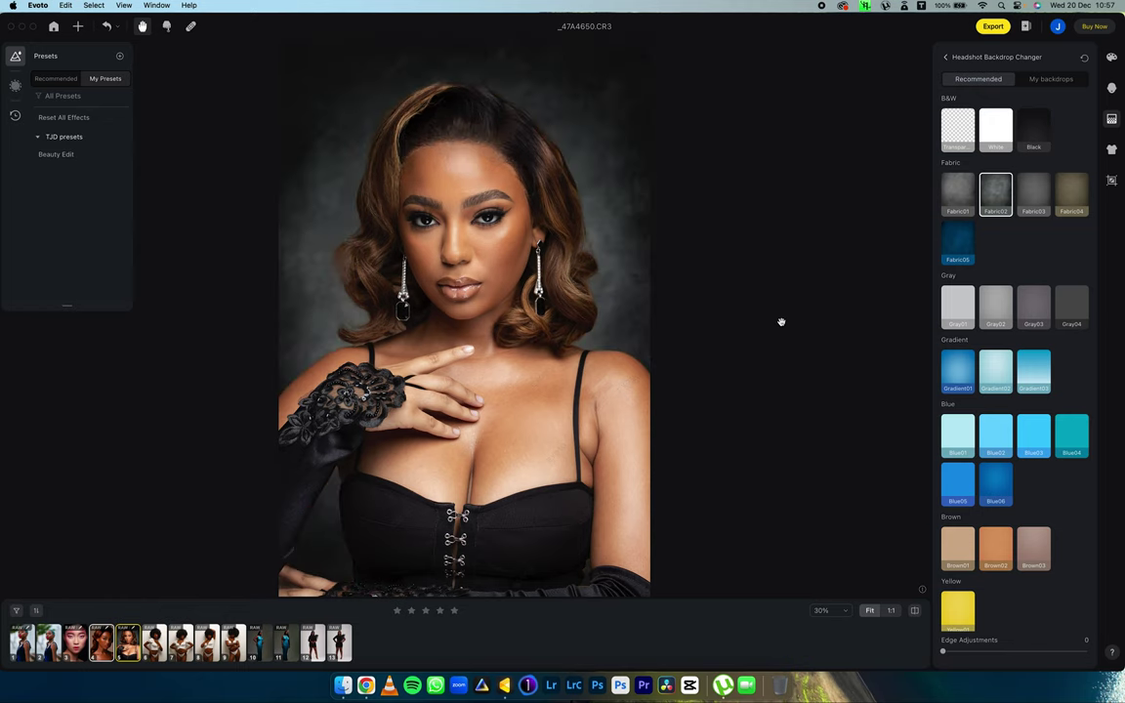
key(backslash)
key(backslash)
key(backslash)
key(backslash)
key(backslash)
key(backslash)
click(534, 449)
click(534, 449)
click(534, 449)
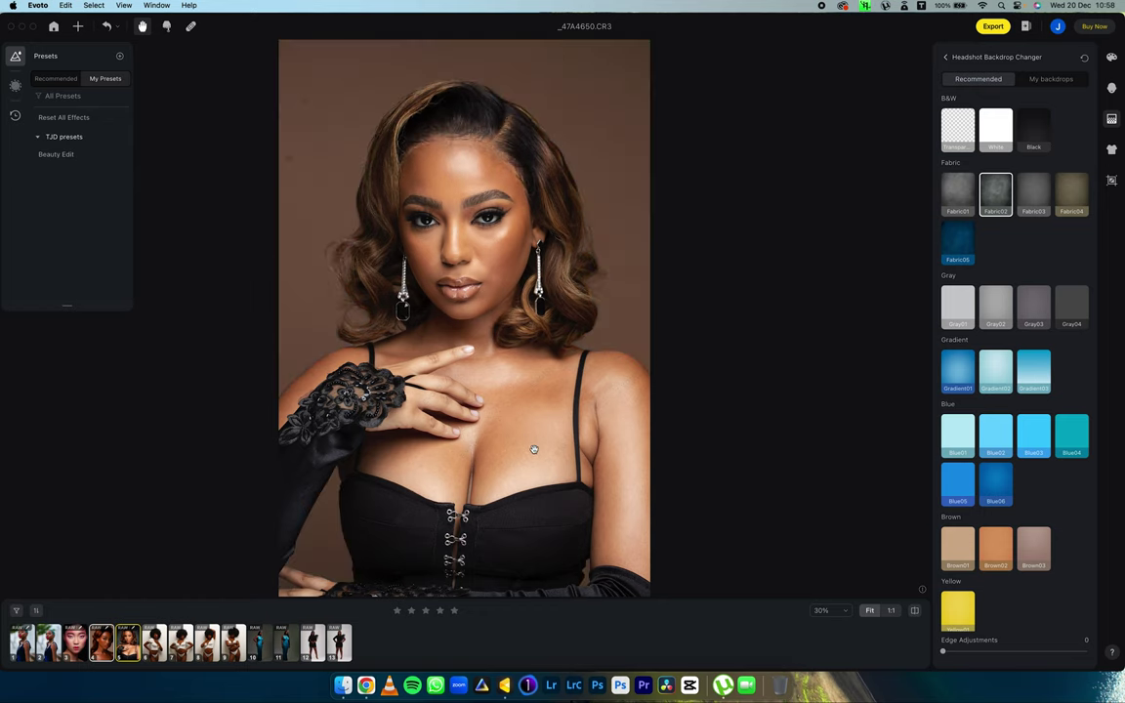
click(534, 449)
click(534, 449)
click(534, 449)
click(534, 449)
click(534, 450)
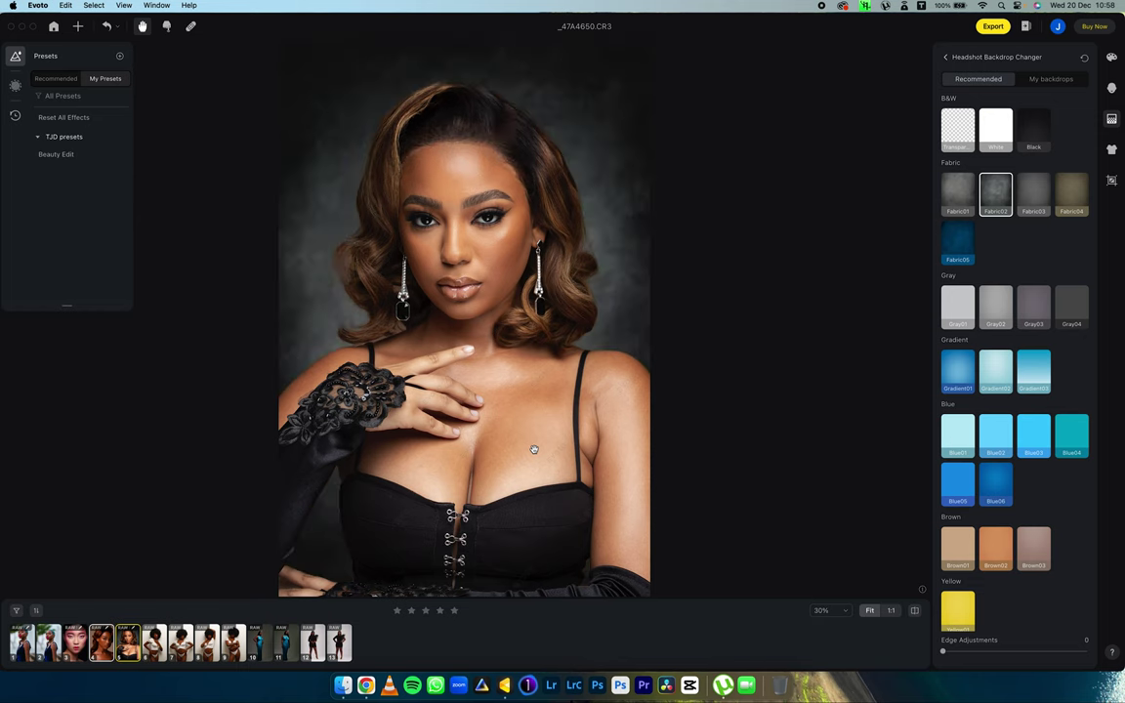
- Open the tenth photo, TJDR1225.CR3, and enable Clean Solid Backdrop and Color Banding Removal in its background adjustments
click(254, 653)
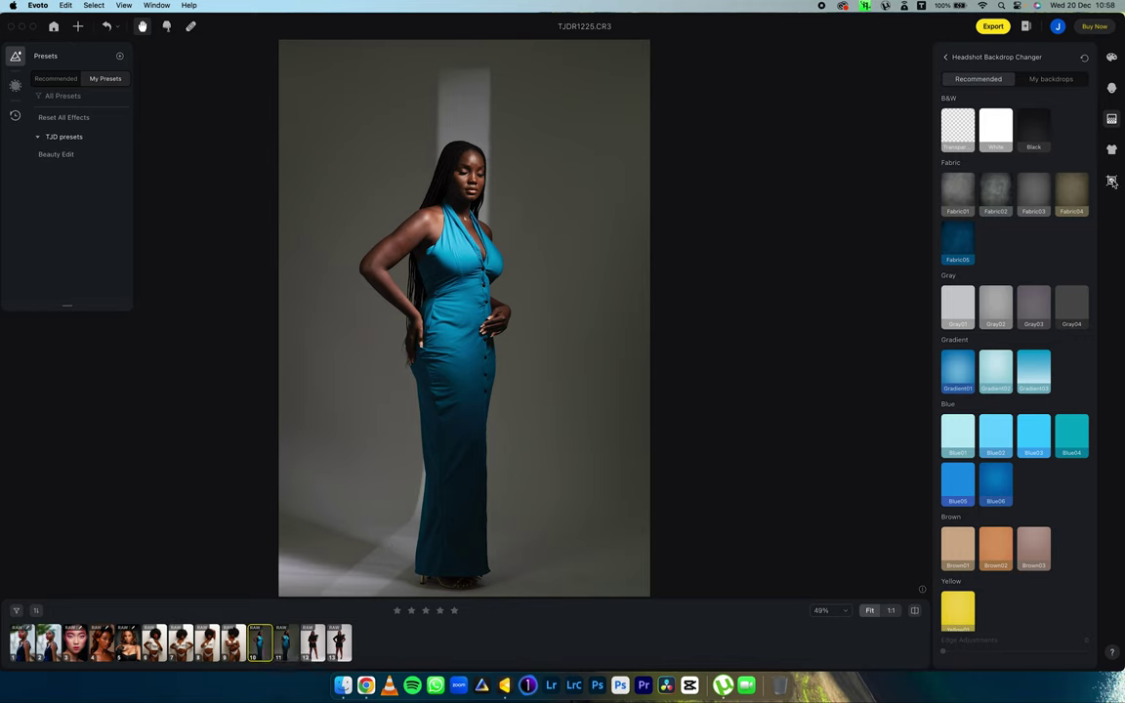
click(943, 59)
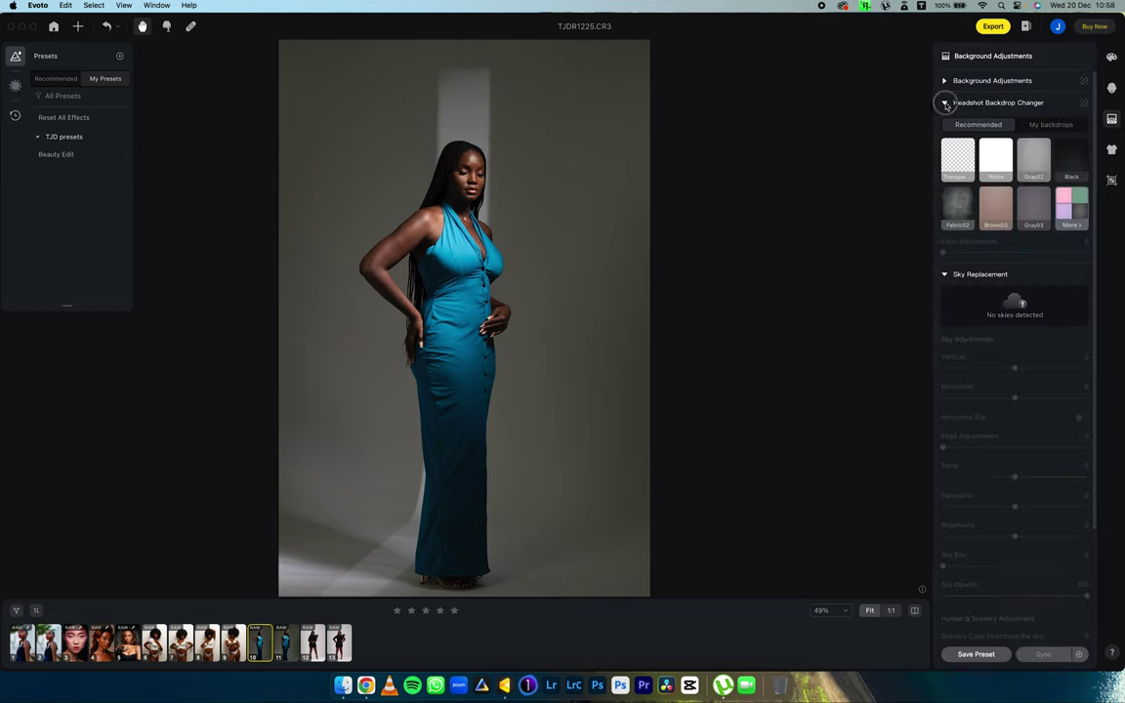
click(944, 102)
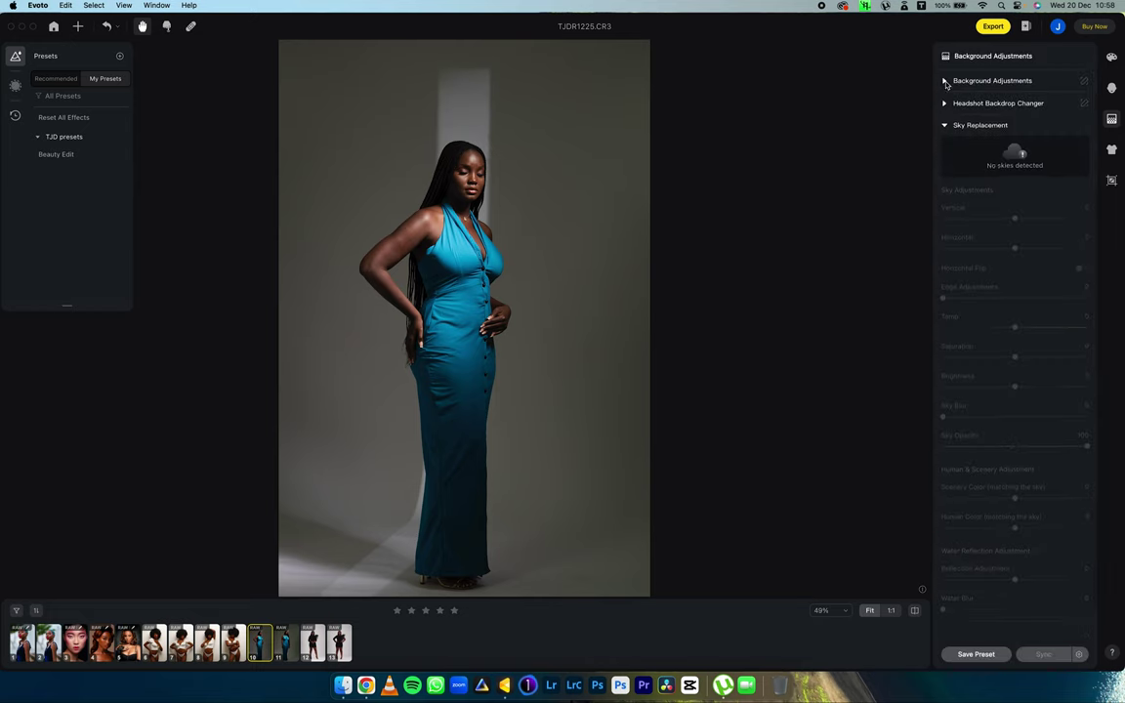
click(945, 82)
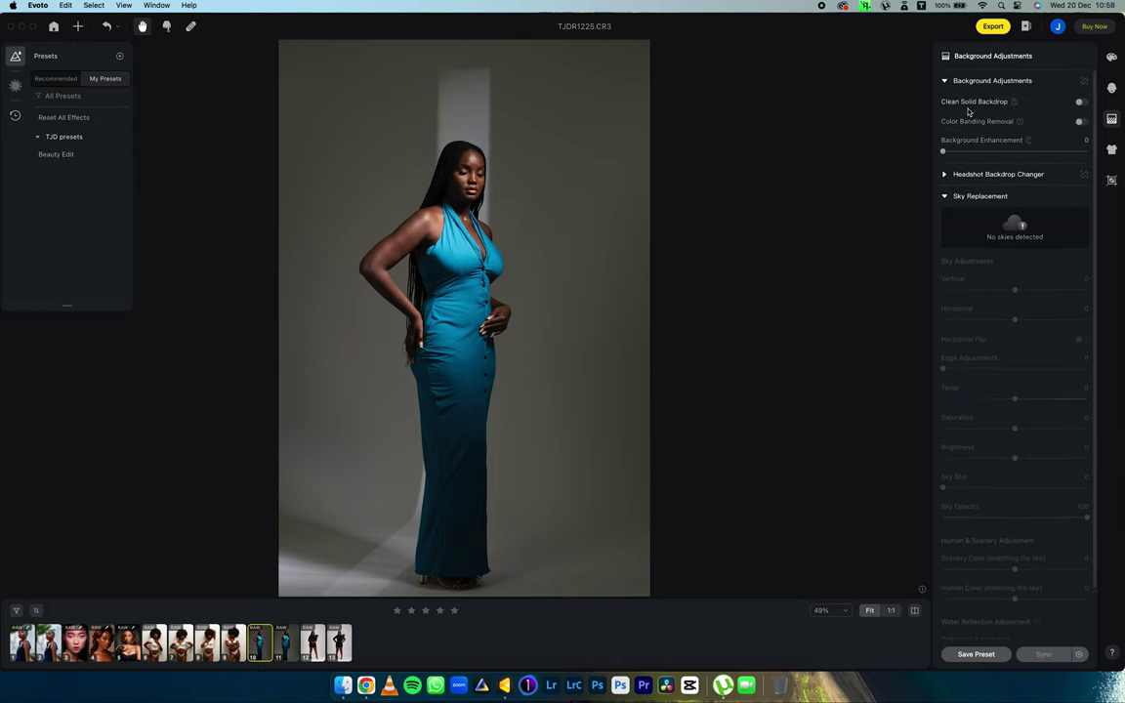
click(1080, 102)
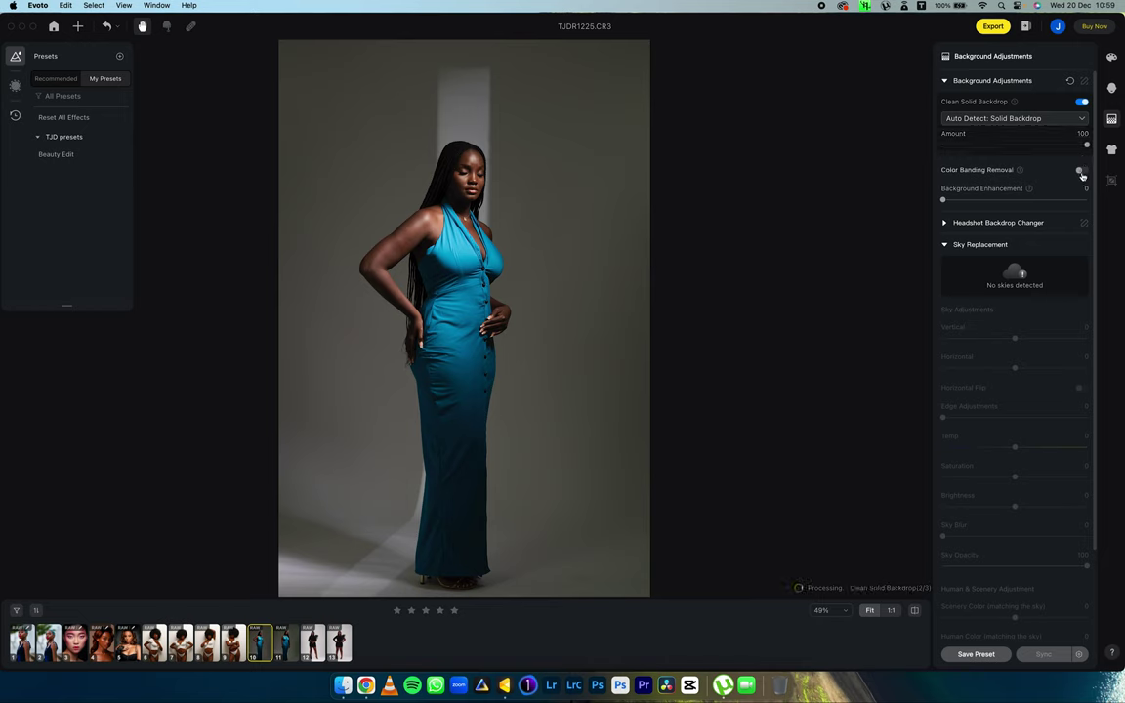
click(1080, 172)
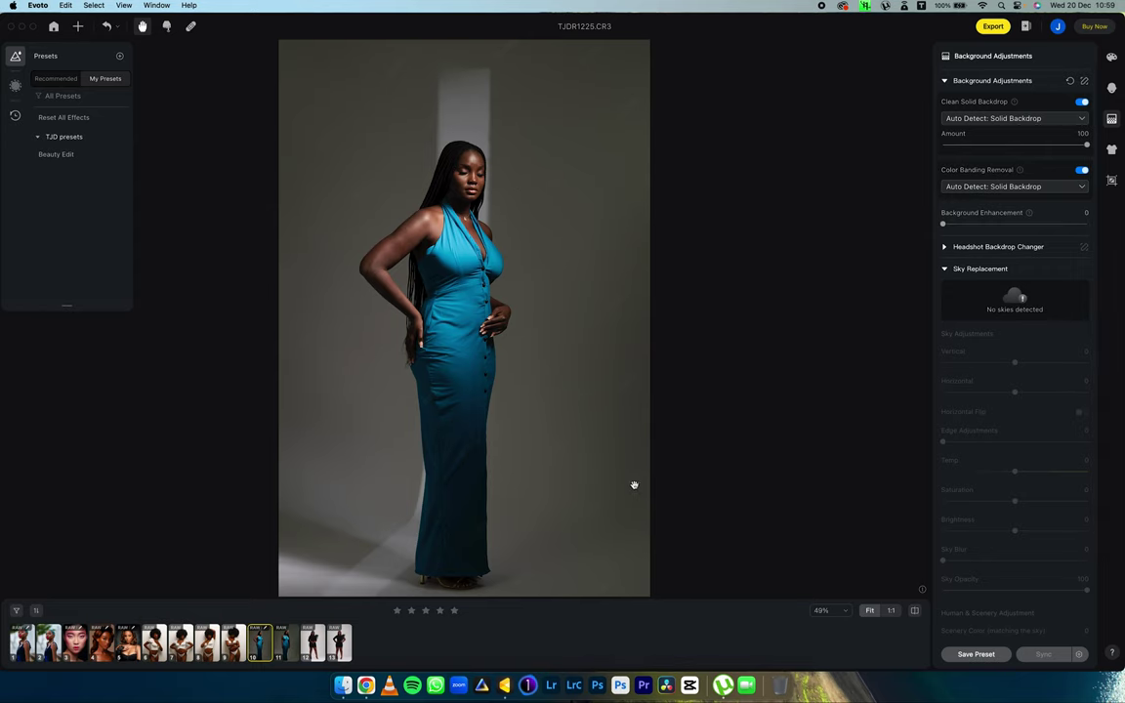
- Examine the cleaned backdrop from the floor up to the head at 100% zoom, and return to the full photo
drag(597, 527, 586, 375)
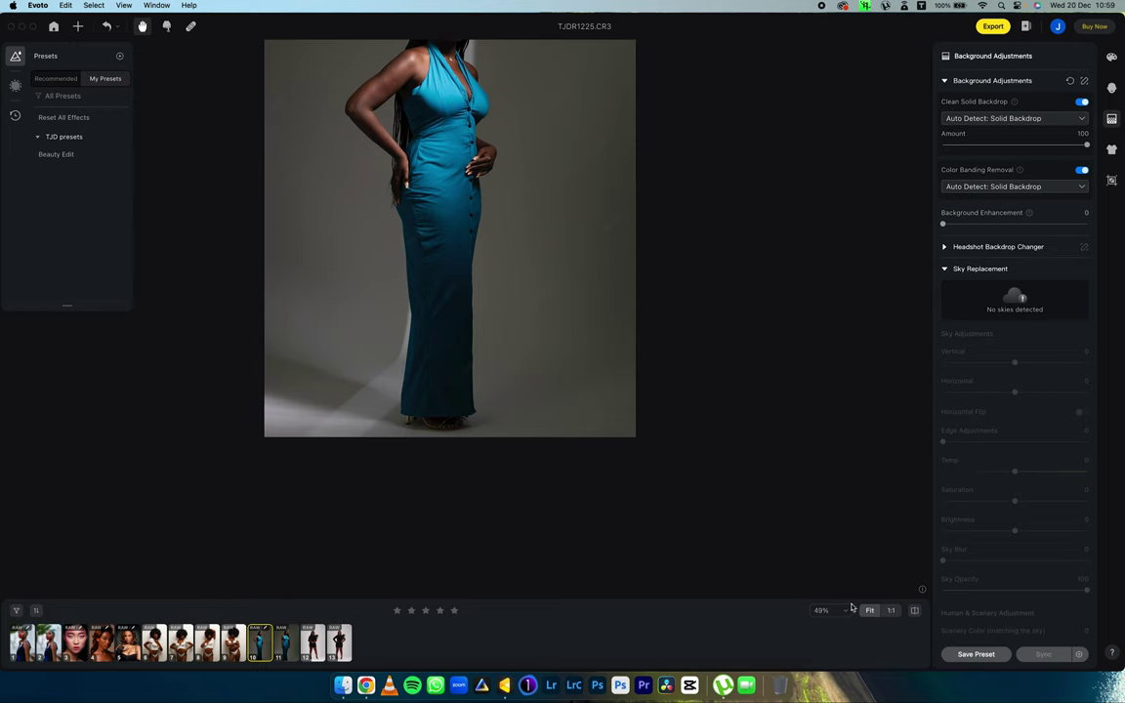
click(845, 612)
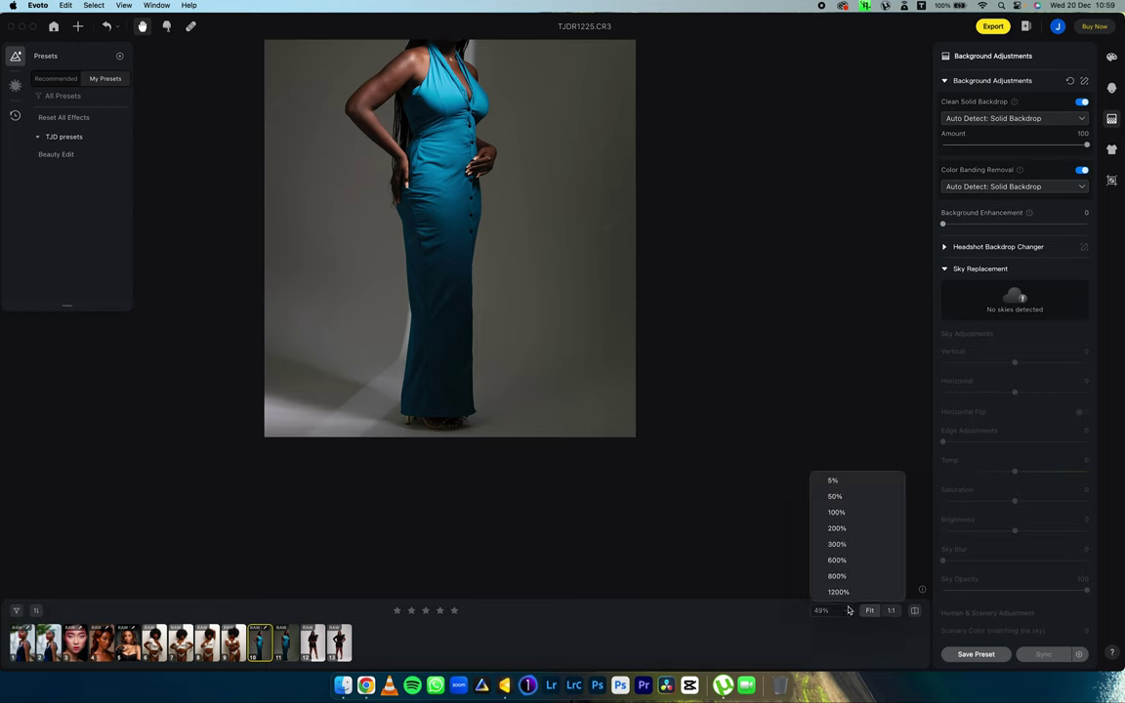
click(839, 514)
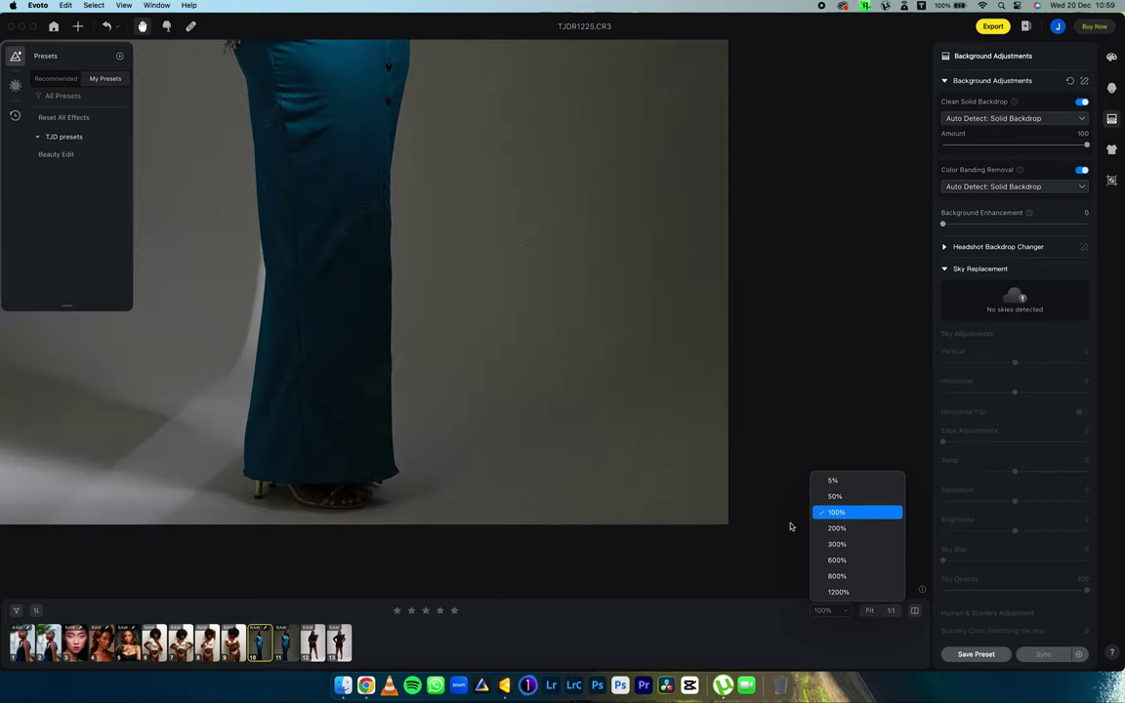
drag(512, 461, 554, 412)
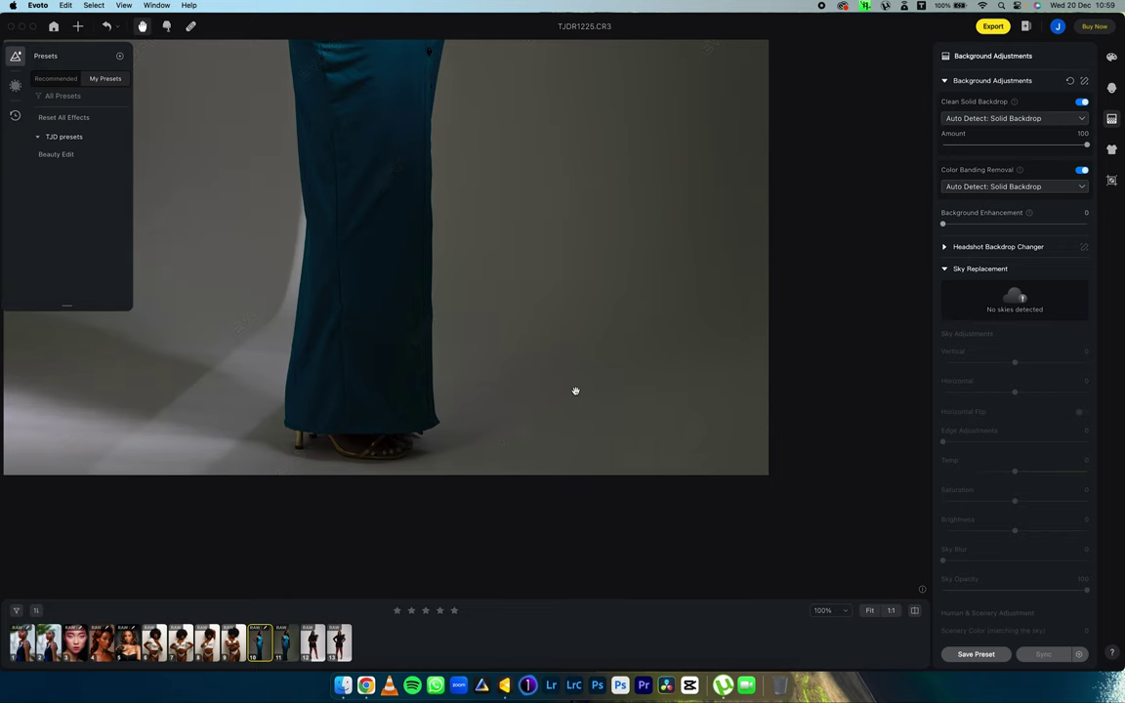
drag(485, 167, 588, 359)
drag(550, 159, 586, 406)
drag(633, 208, 615, 421)
mouse_move(637, 291)
mouse_down()
mouse_move(625, 452)
mouse_move(611, 289)
mouse_up()
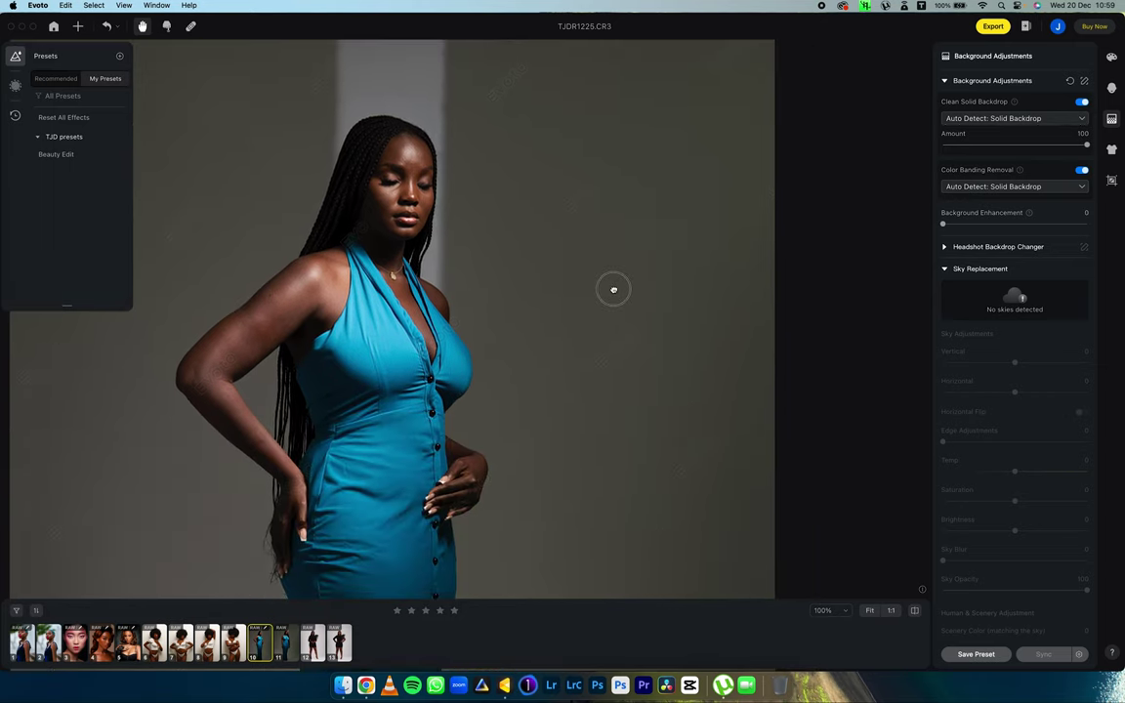
click(867, 610)
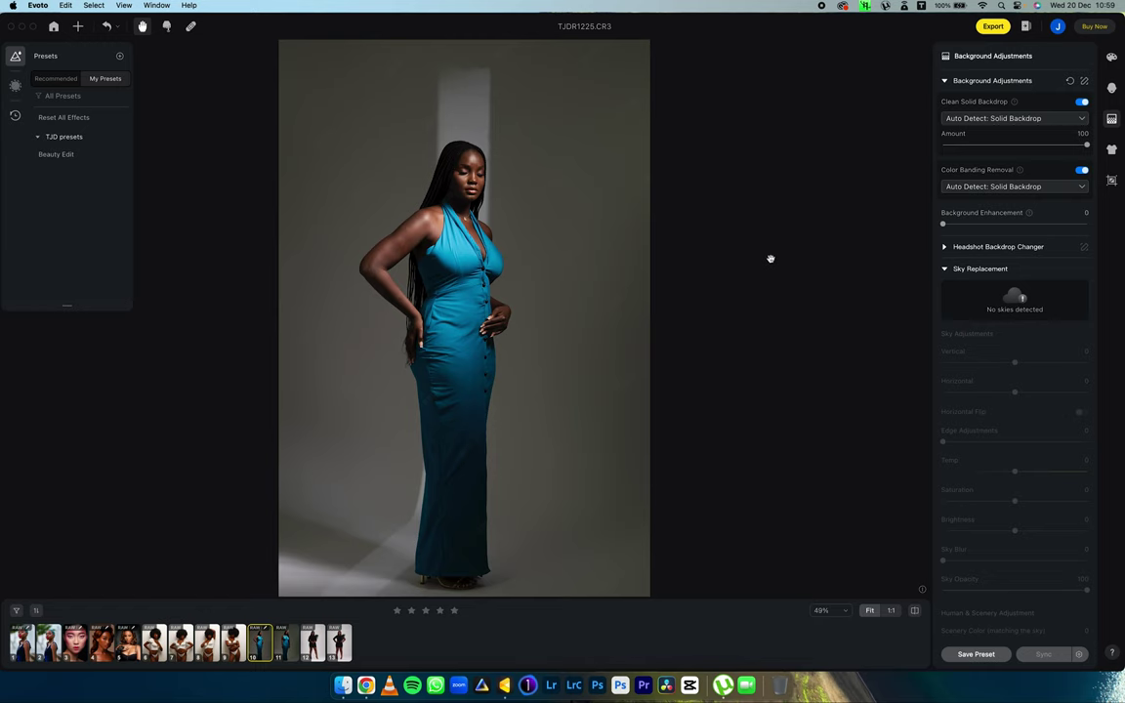
- Set De-wrinkle Clothing to 100 for the blue dress, try Remove Coarse Wrinkles at 50, and set it back to 100
click(1112, 150)
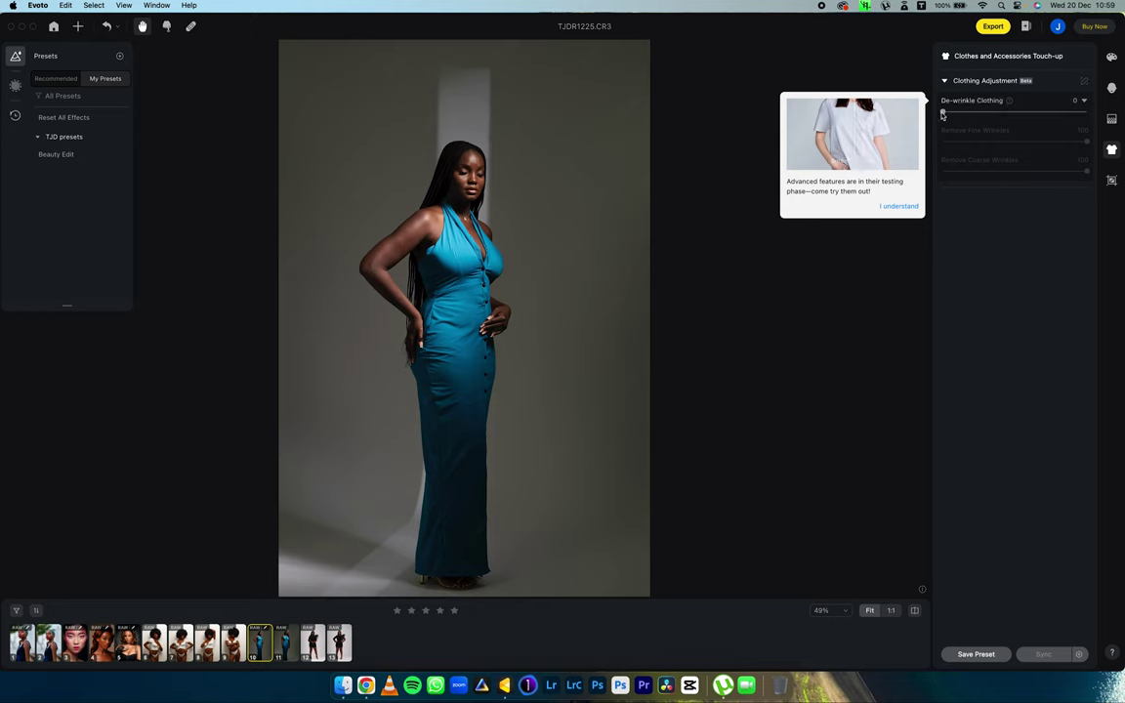
drag(942, 111, 1112, 115)
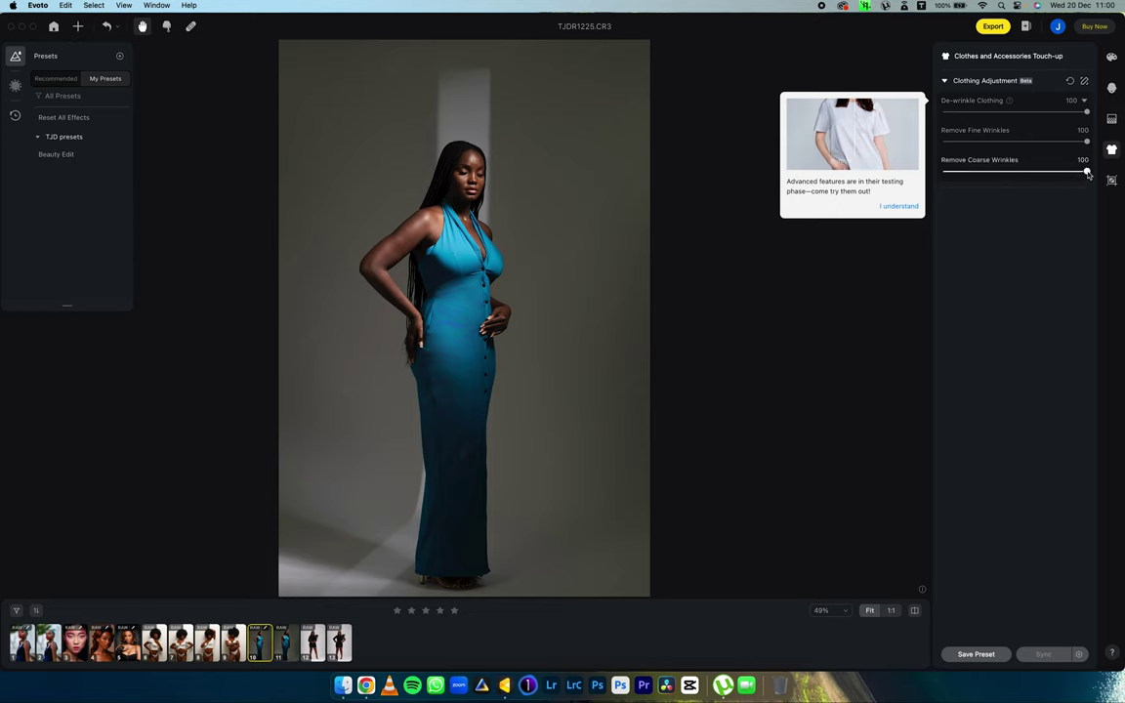
drag(1086, 173, 1015, 184)
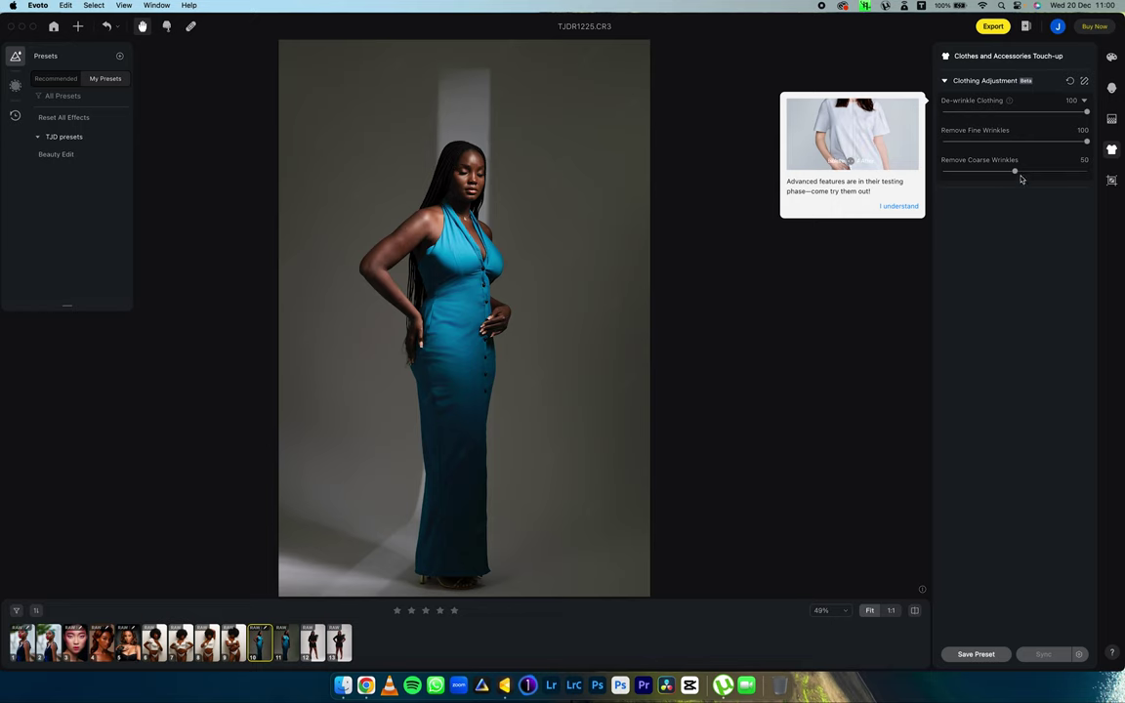
drag(1016, 174, 1102, 176)
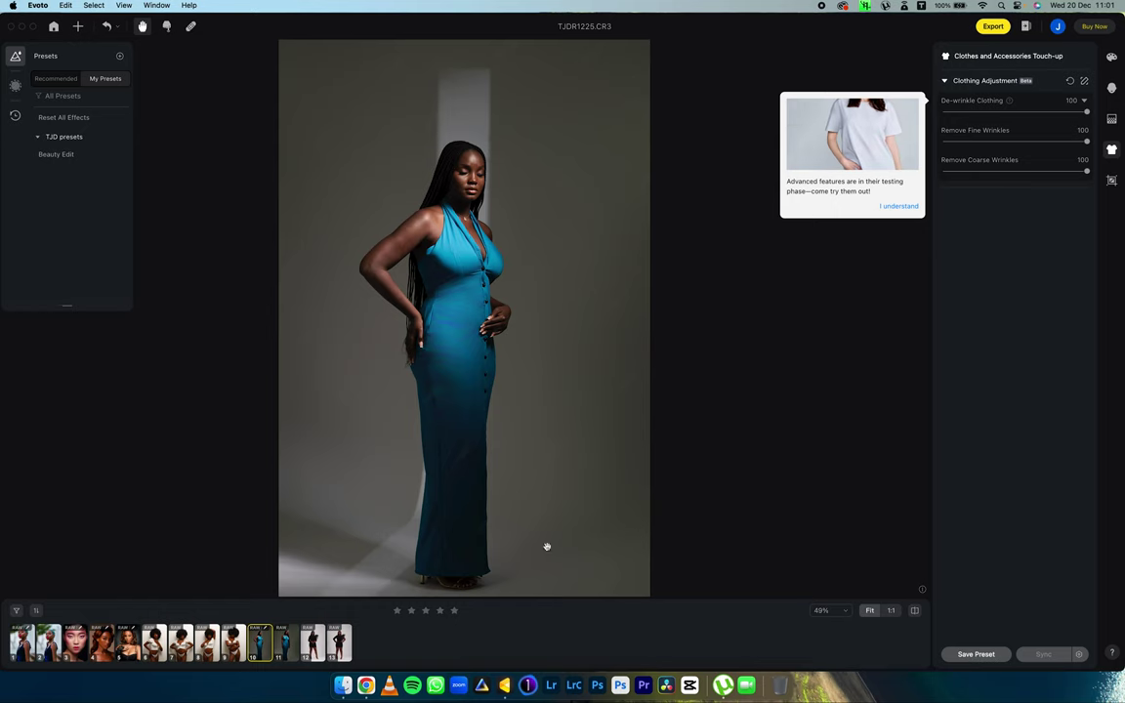
- Sync only the Background Adjustments and Clothes and Accessories Touch-up to the eleventh photo, and display that photo
click(1079, 655)
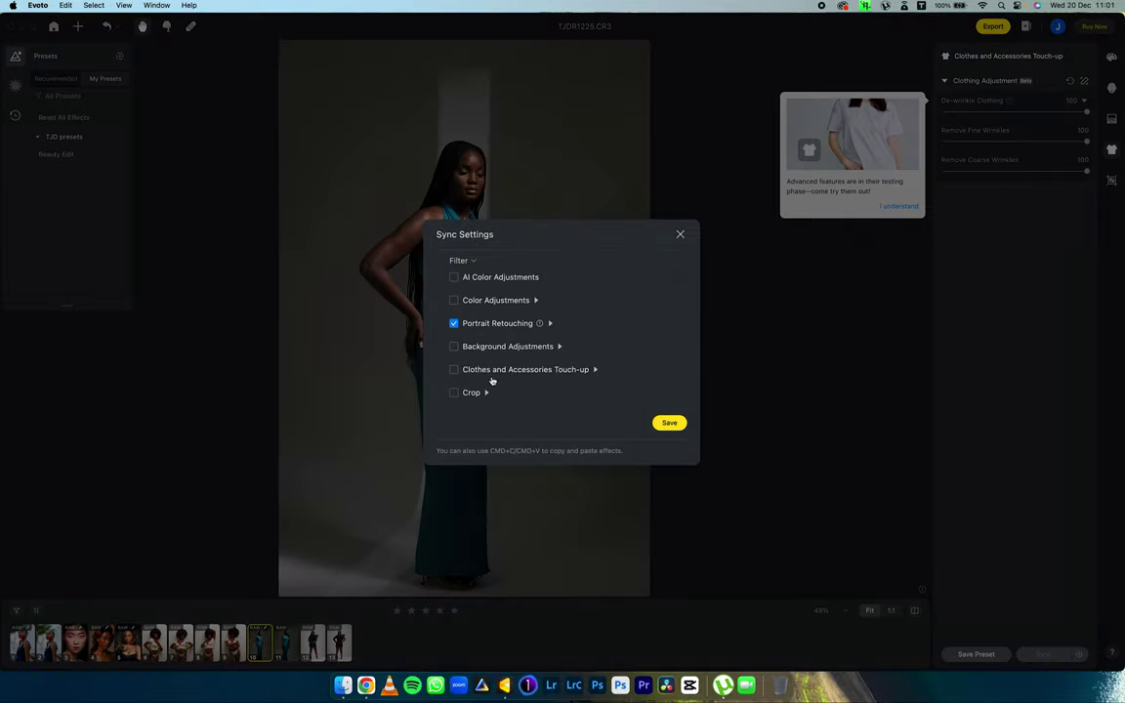
click(454, 348)
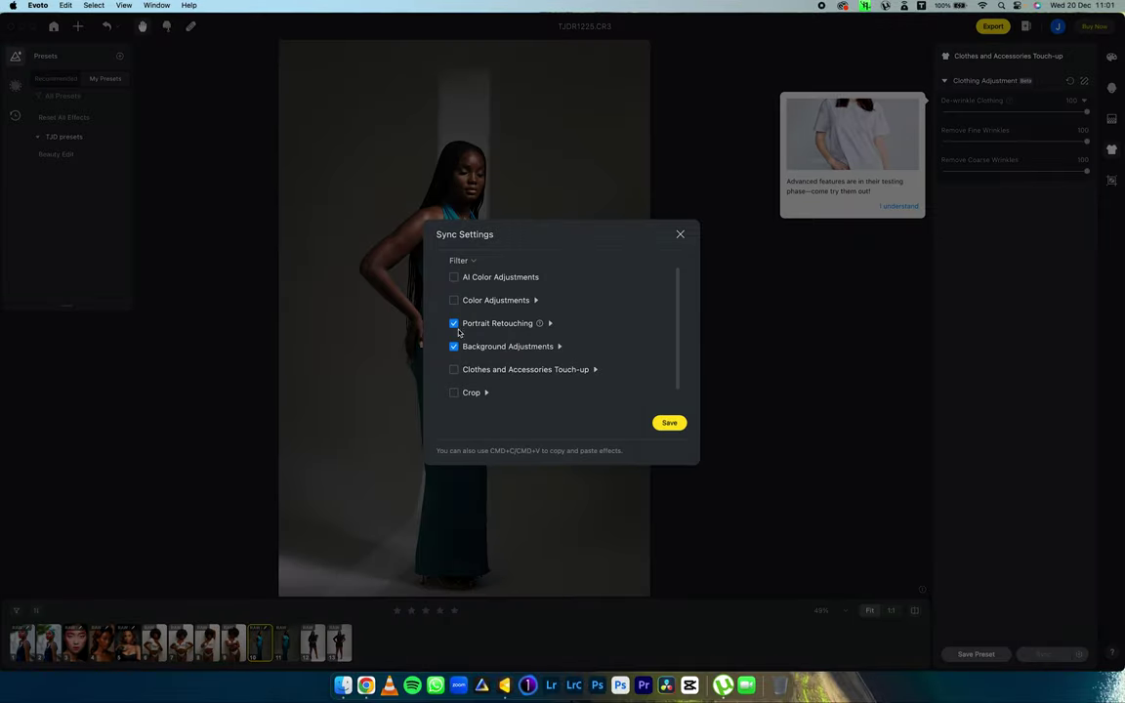
click(454, 325)
click(454, 370)
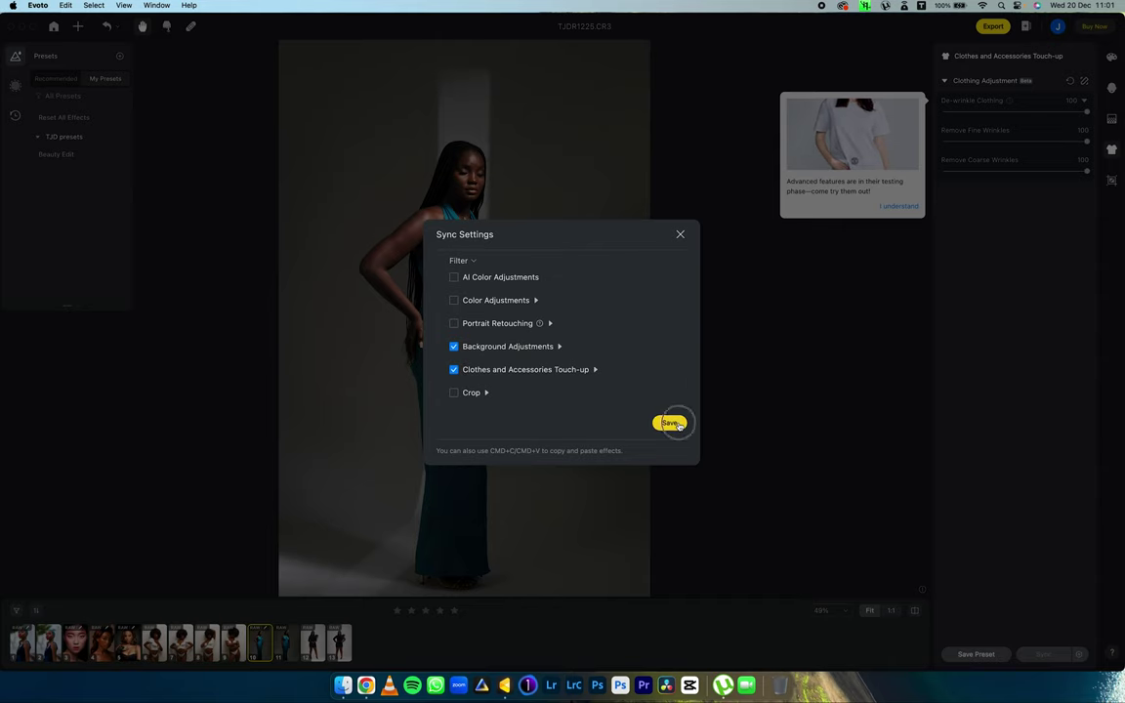
click(669, 423)
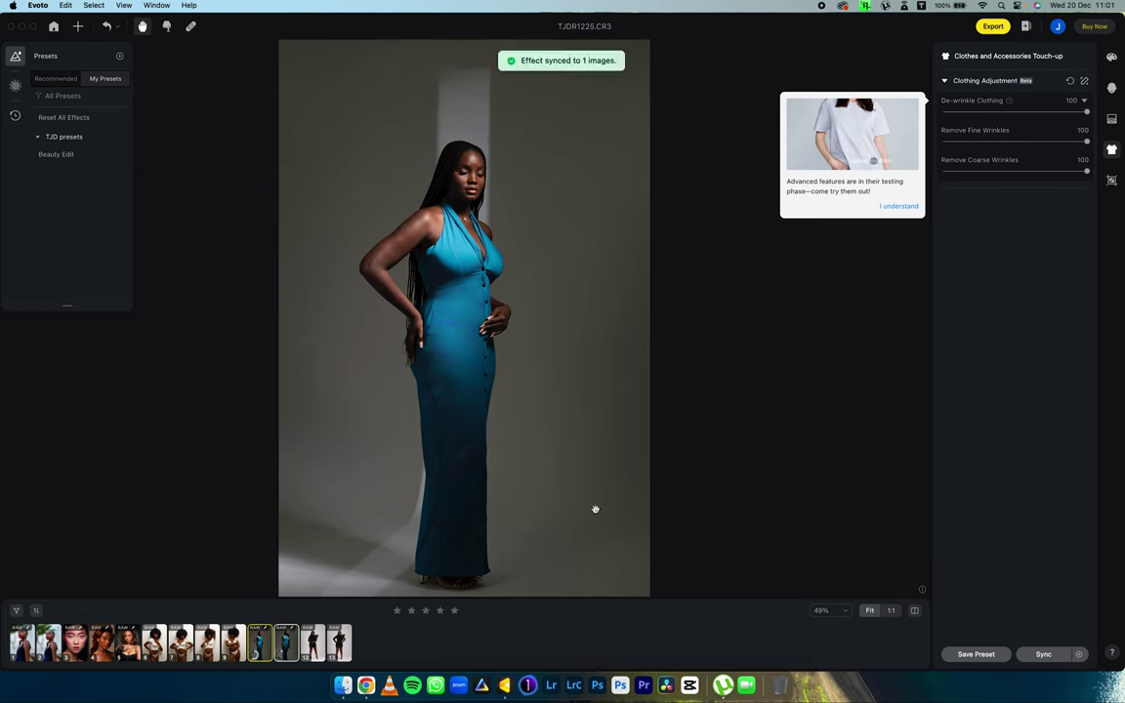
key(Right)
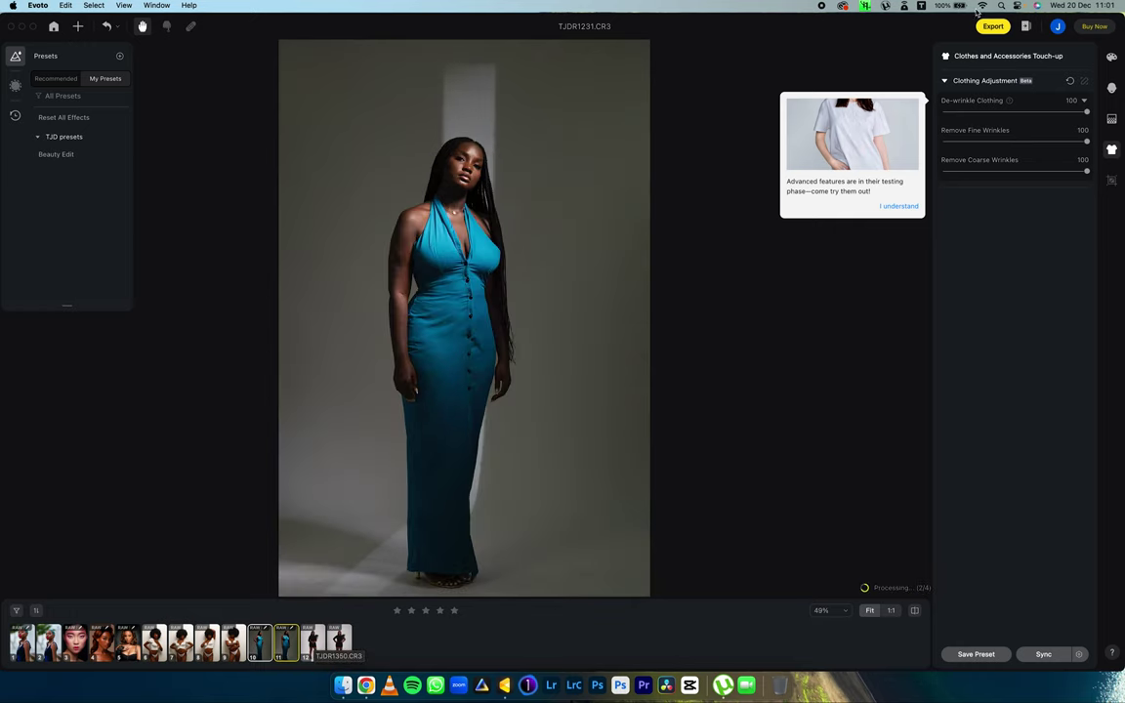
- Review the Evoto credit pricing plans and the account's credit balance
click(1098, 27)
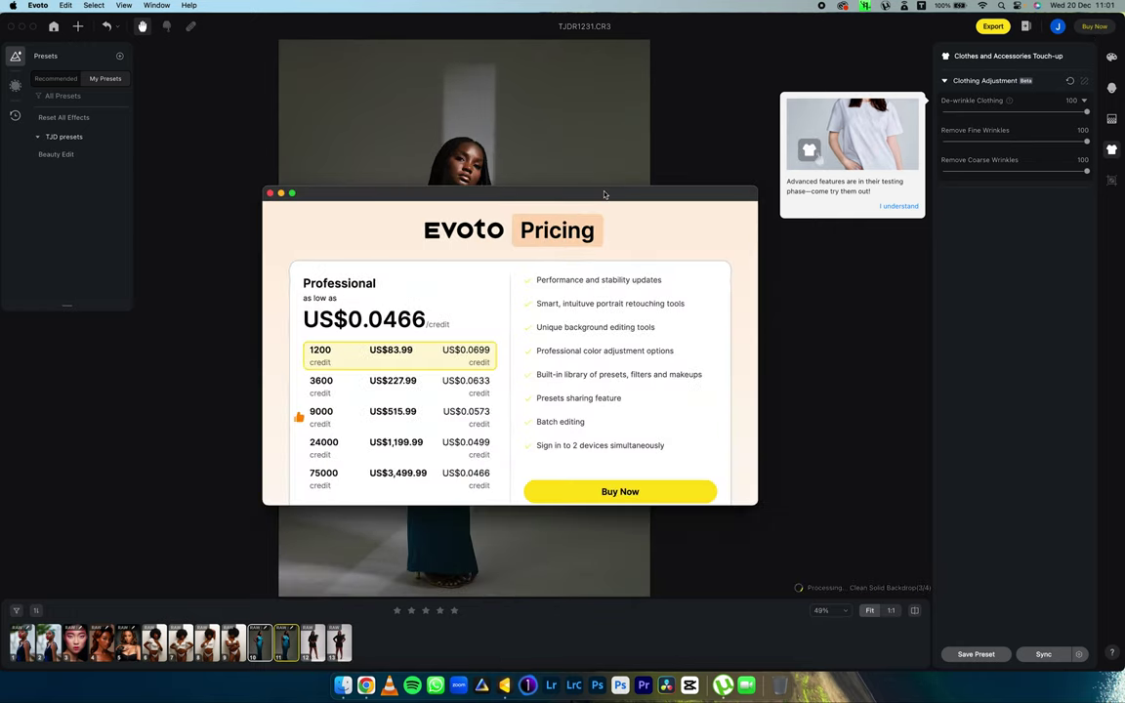
drag(604, 193, 558, 163)
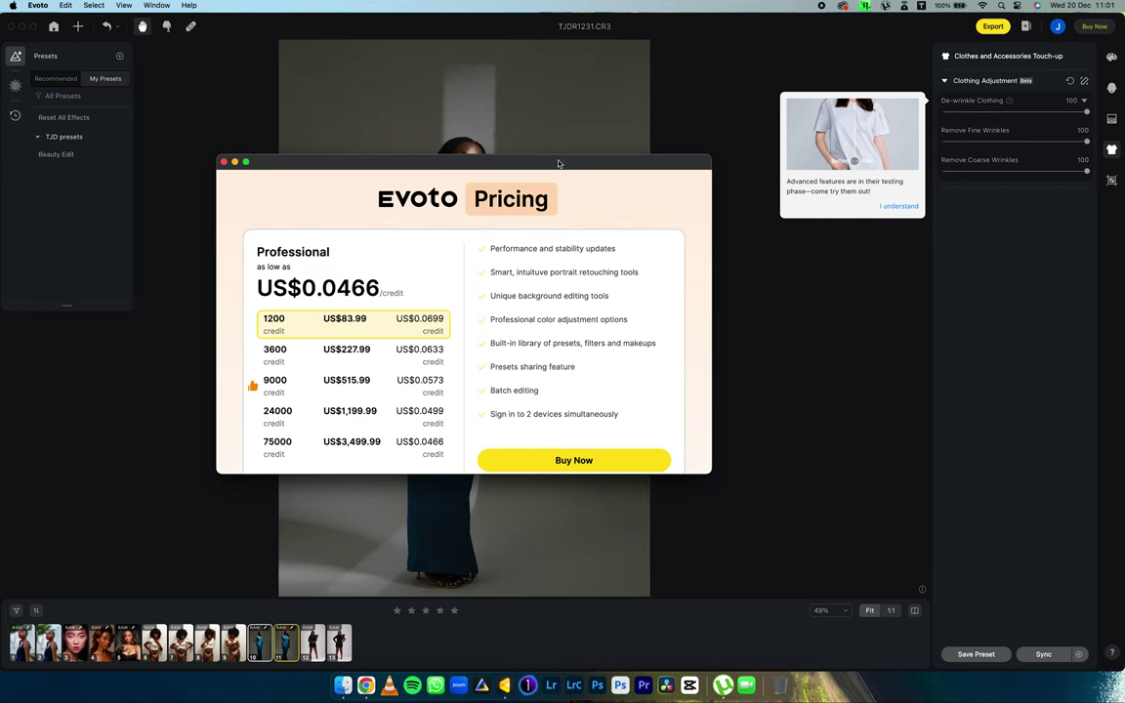
click(223, 161)
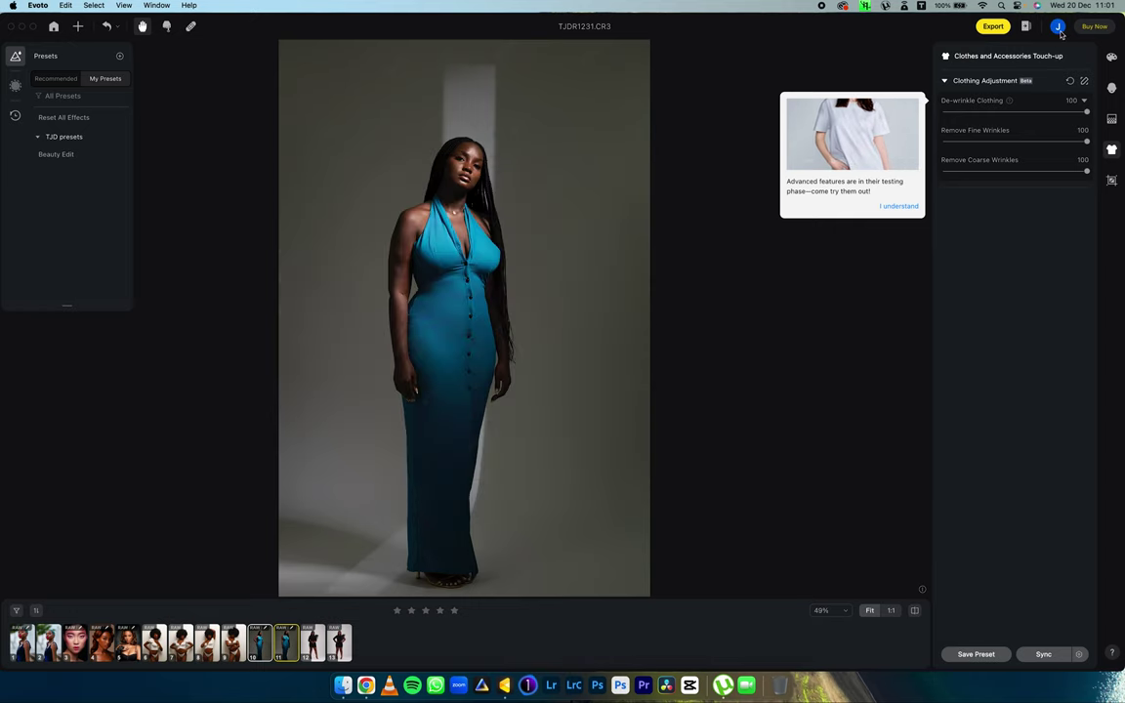
click(1058, 27)
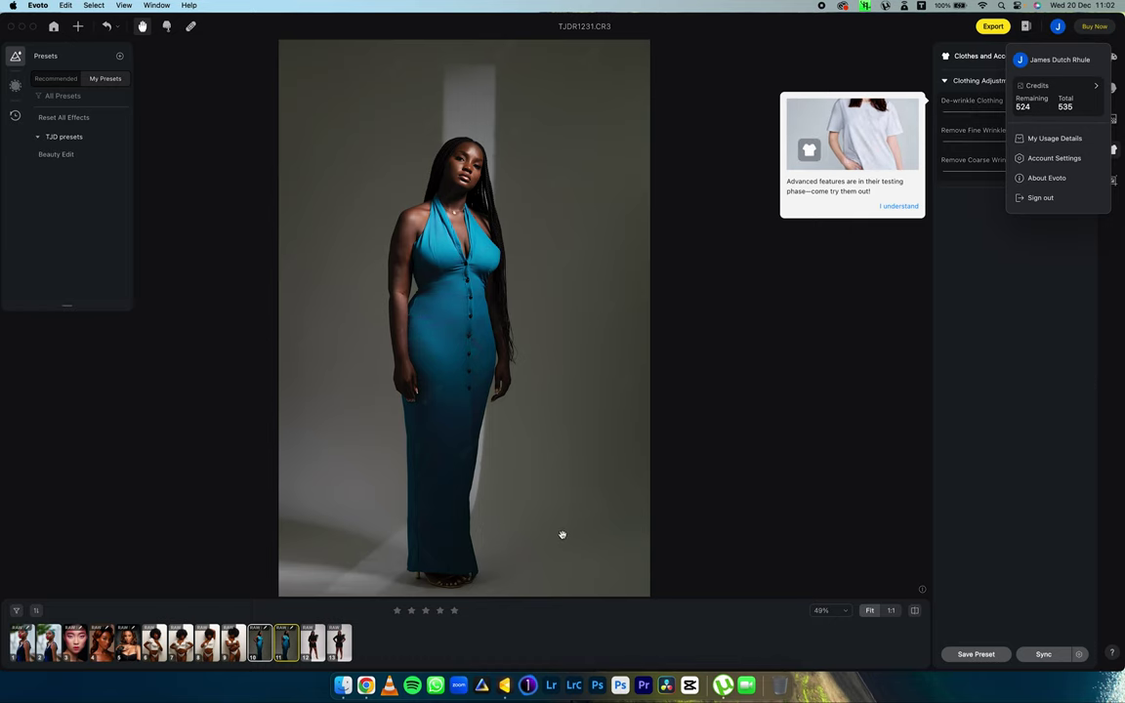
scroll(523, 485, down, 2)
drag(523, 485, 524, 520)
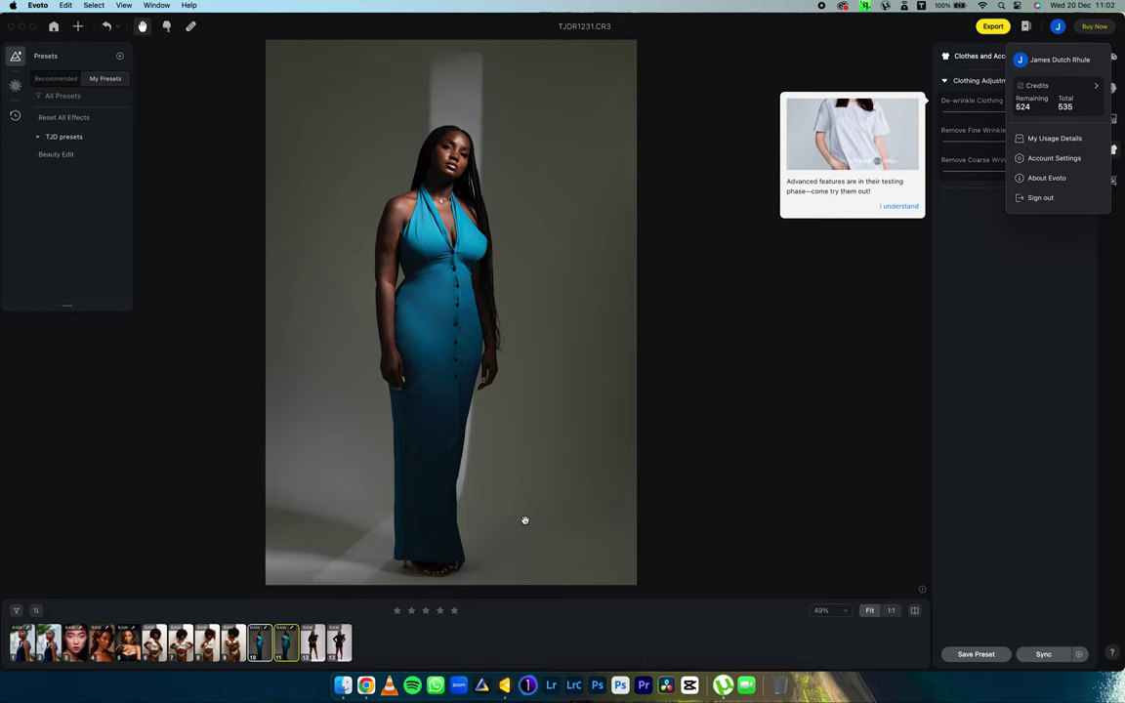
click(524, 520)
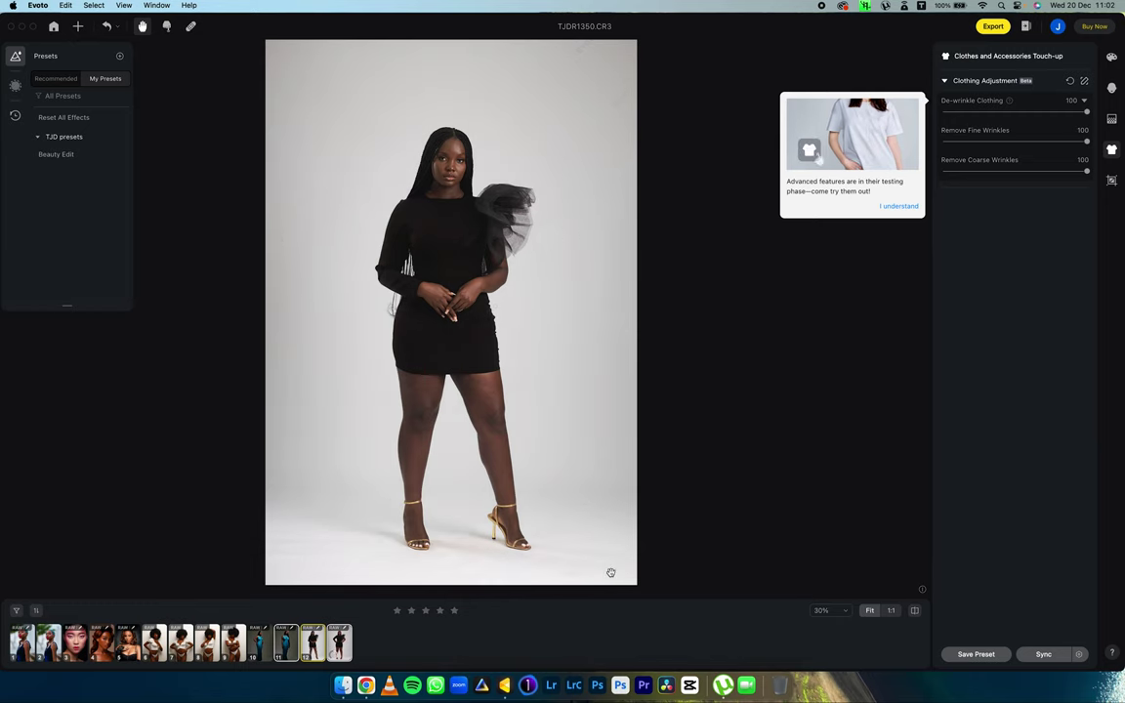
- Examine the floor around the shoes in the twelfth photo, TJDR1350.CR3, at 100% zoom, and return to the full photo
click(846, 610)
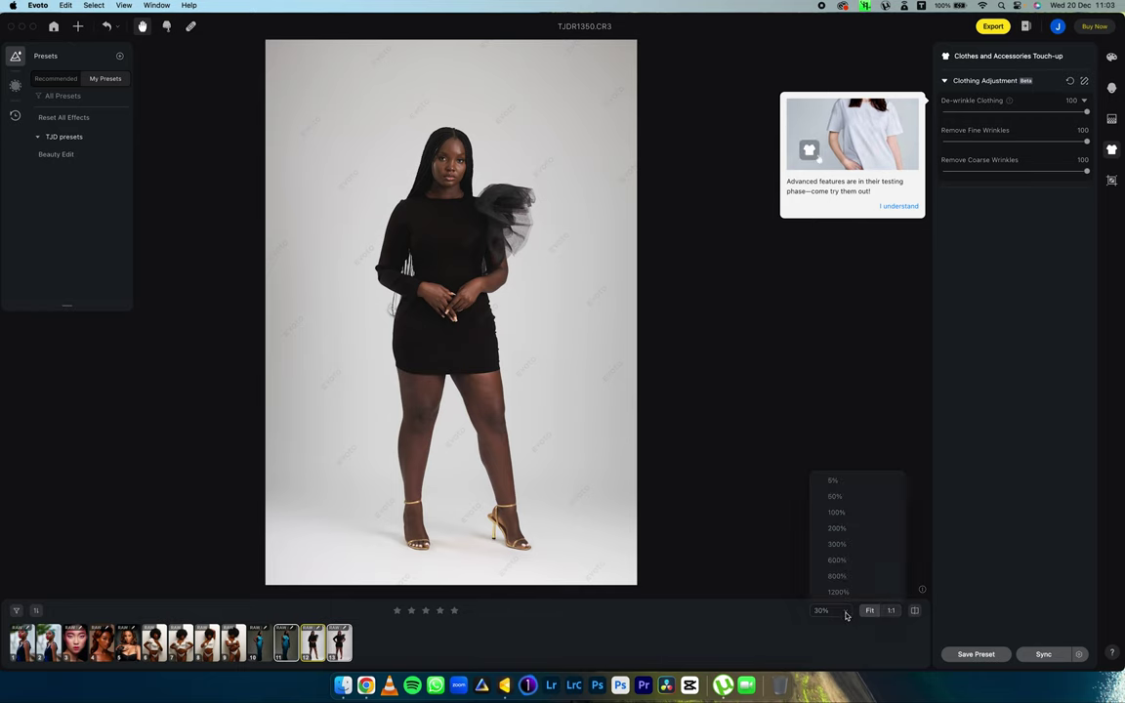
click(838, 513)
scroll(534, 534, down, 10)
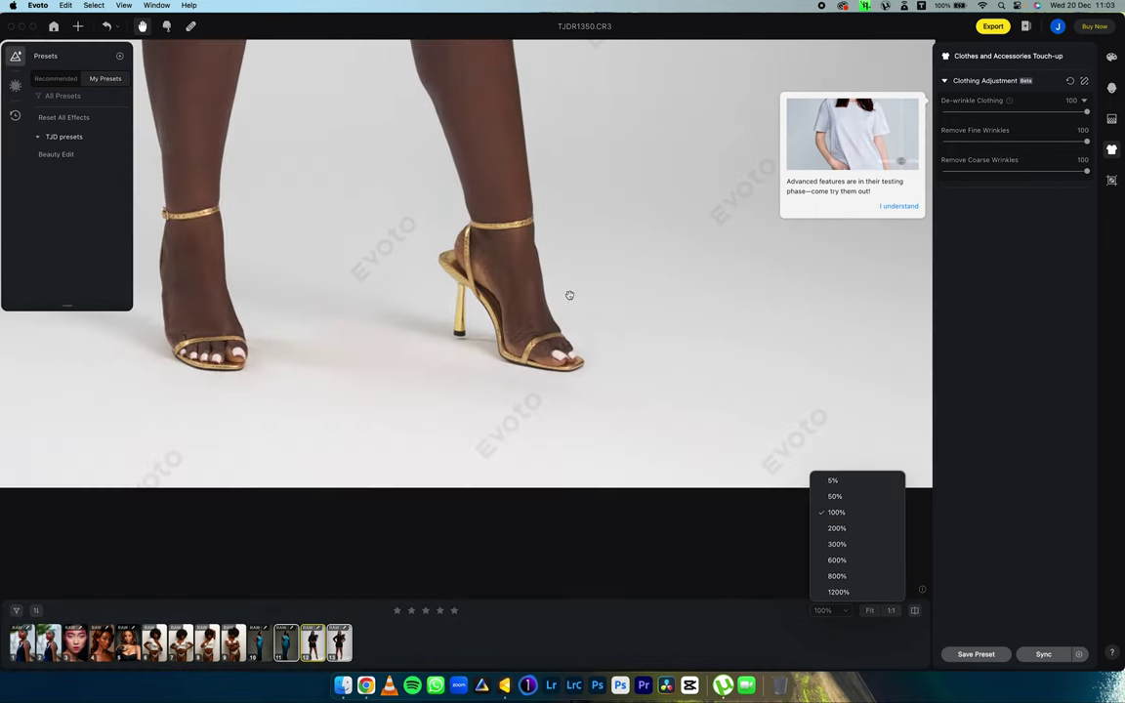
drag(570, 295, 593, 459)
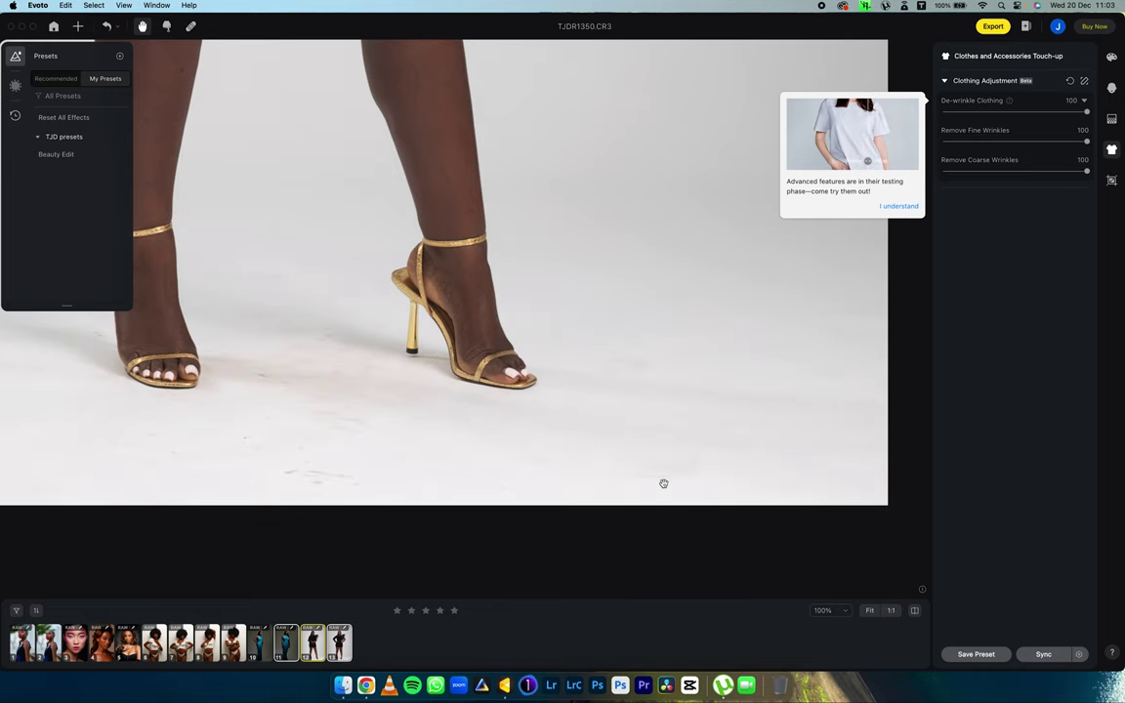
click(868, 610)
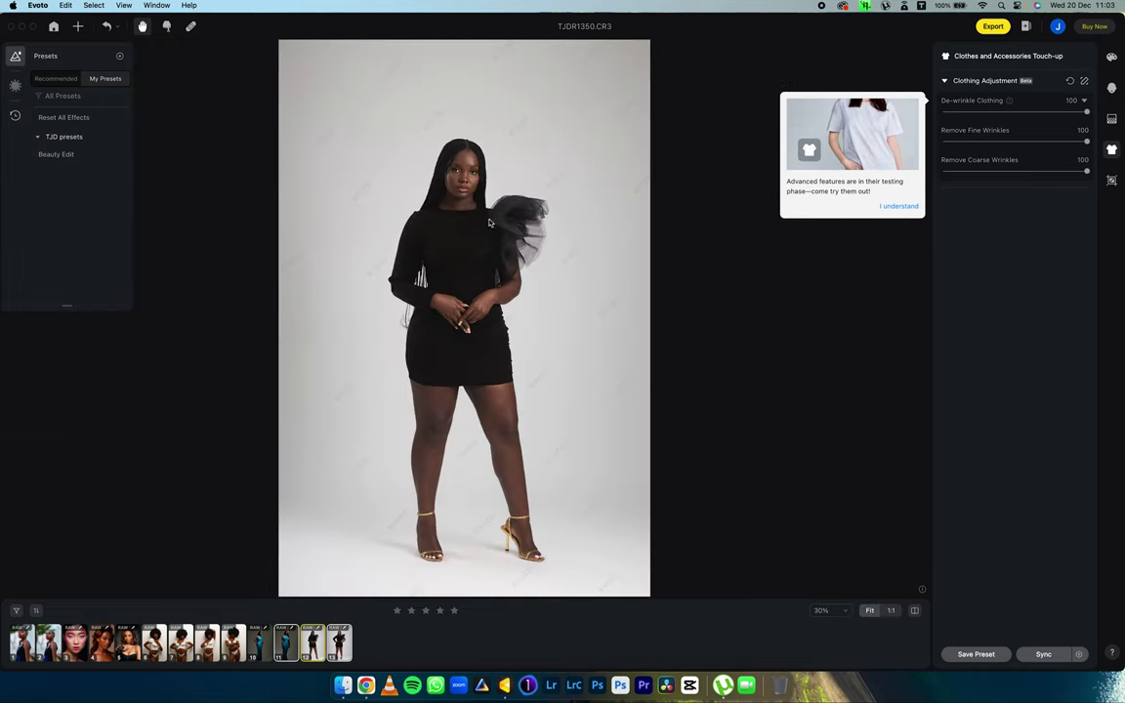
- Show the twelfth photo's background settings, collapse Background Adjustments and Sky Replacement, and expand the Headshot Backdrop Changer
click(1111, 118)
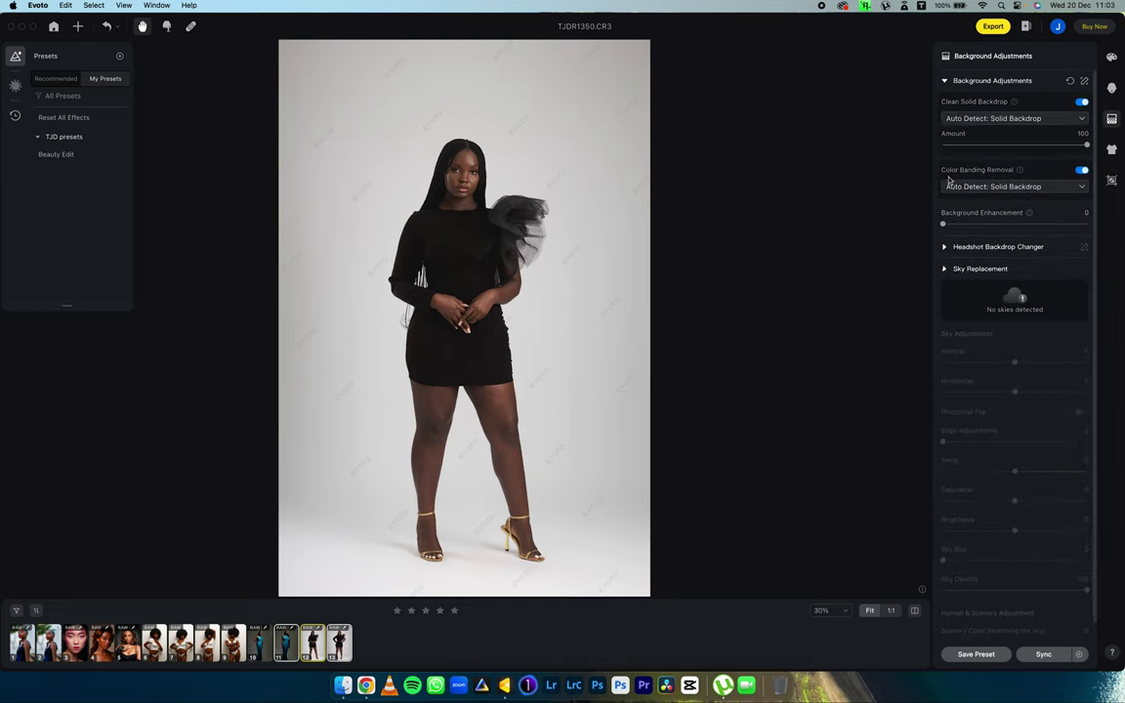
click(944, 269)
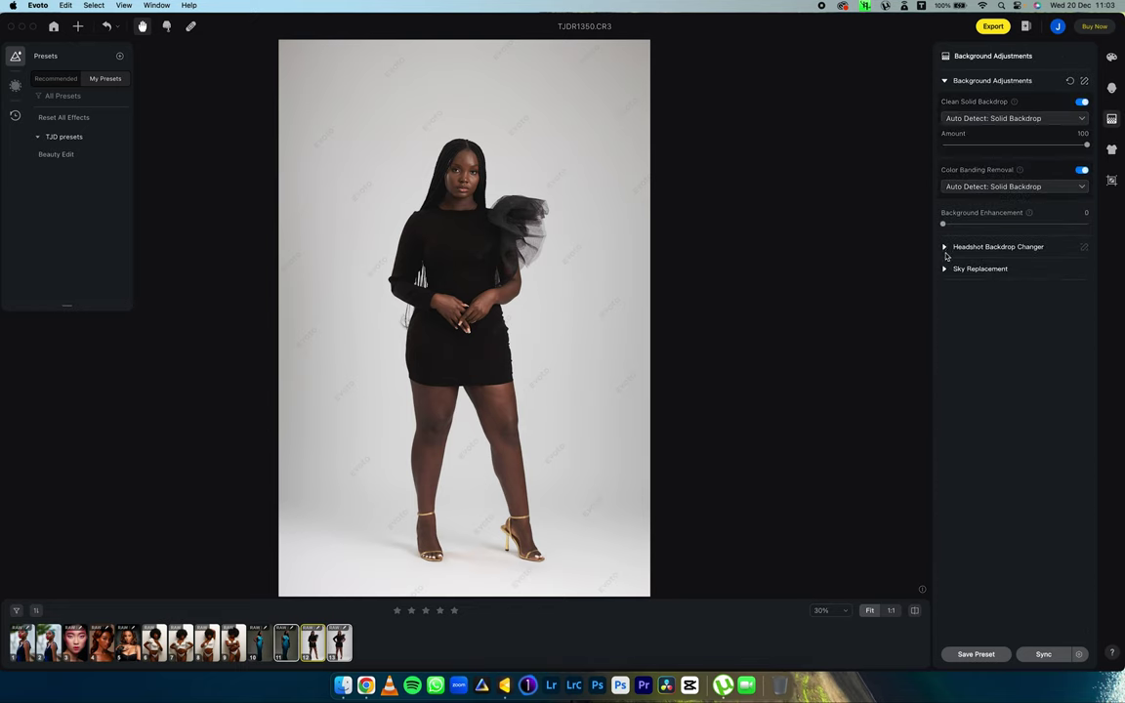
click(944, 80)
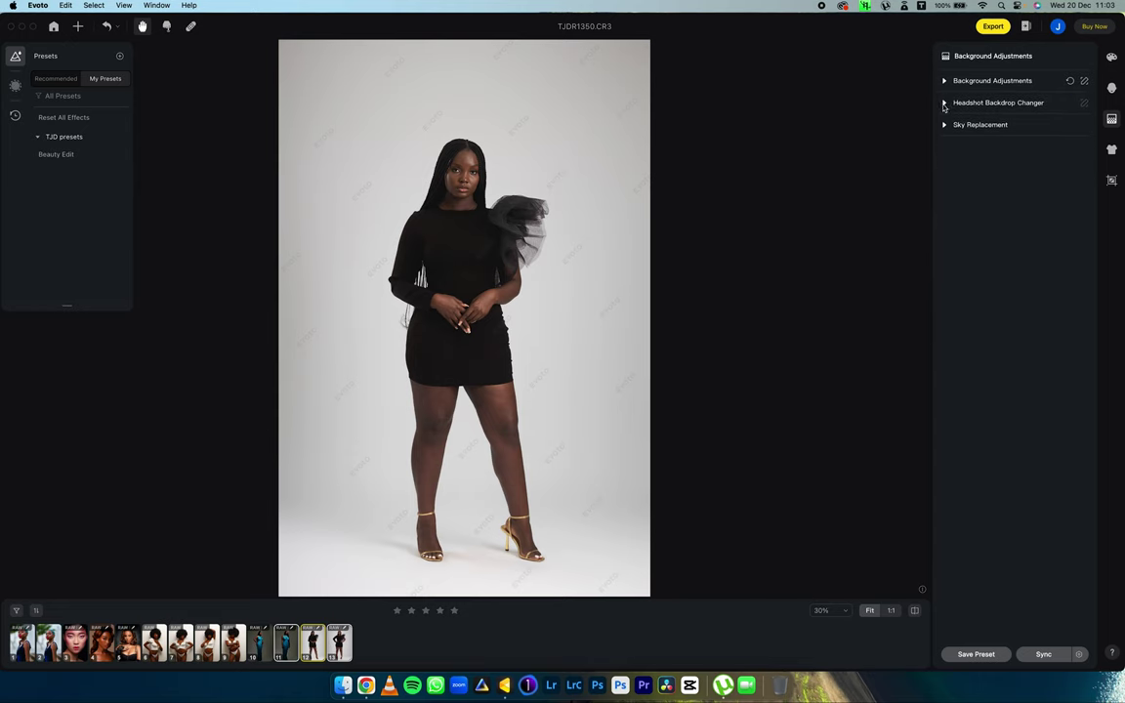
click(943, 103)
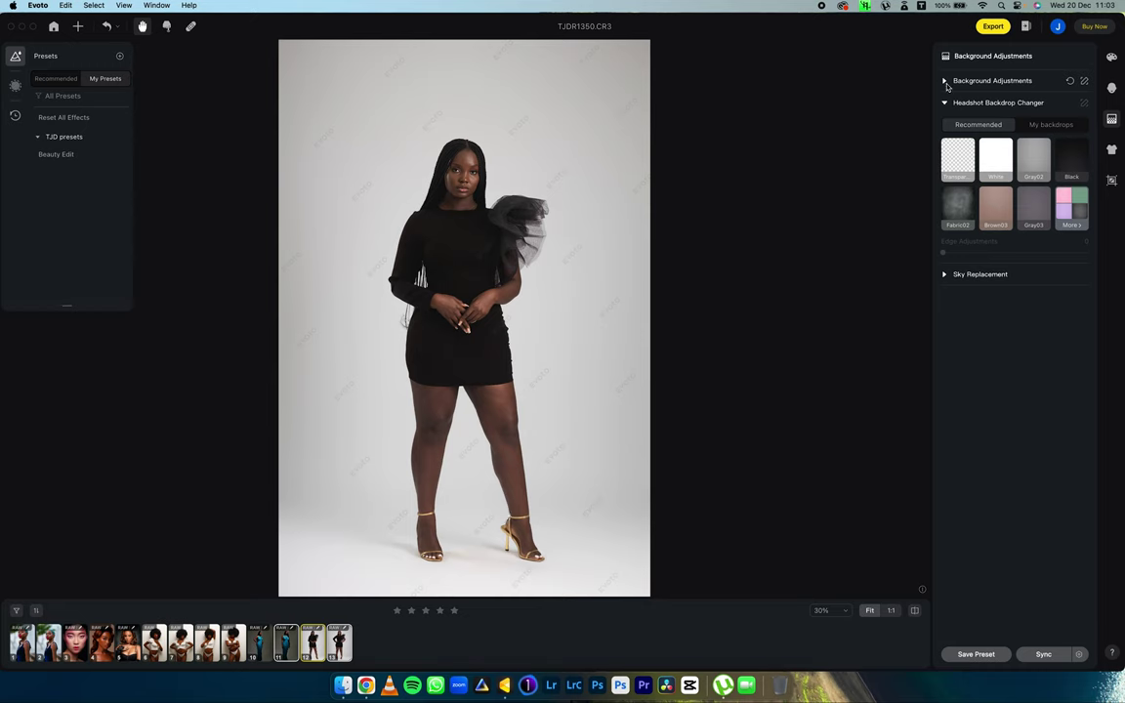
- Replace the twelfth photo's backdrop with White, and display the first photo, IMG_7223.CR2
click(995, 157)
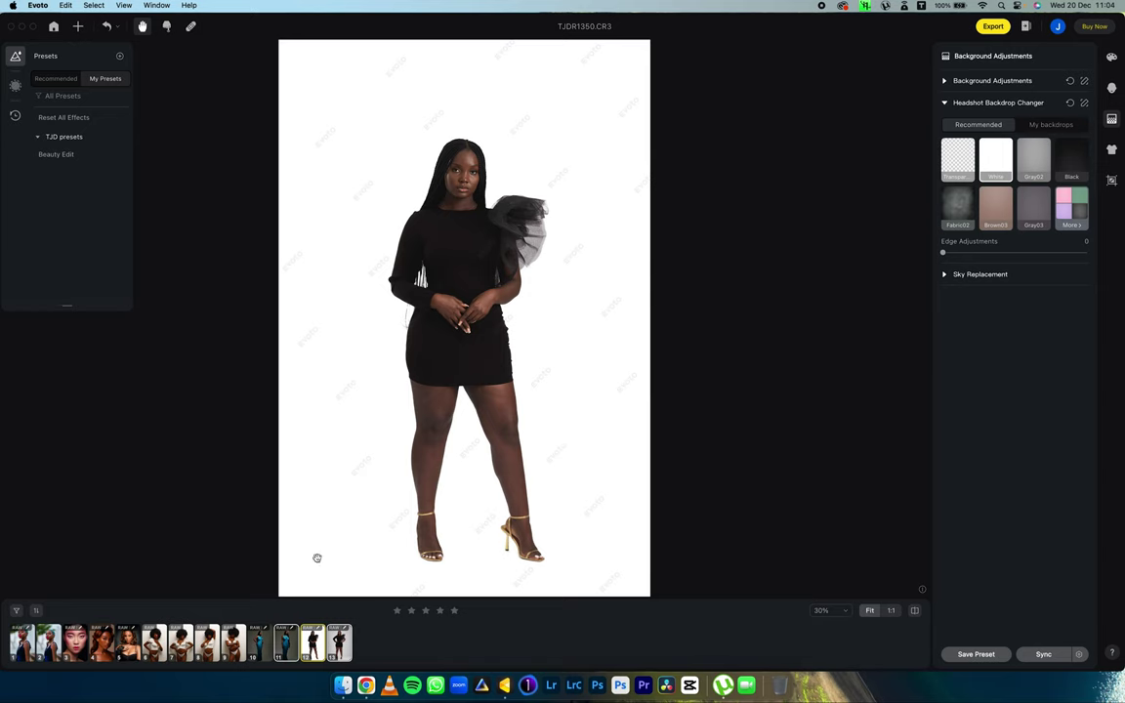
click(23, 650)
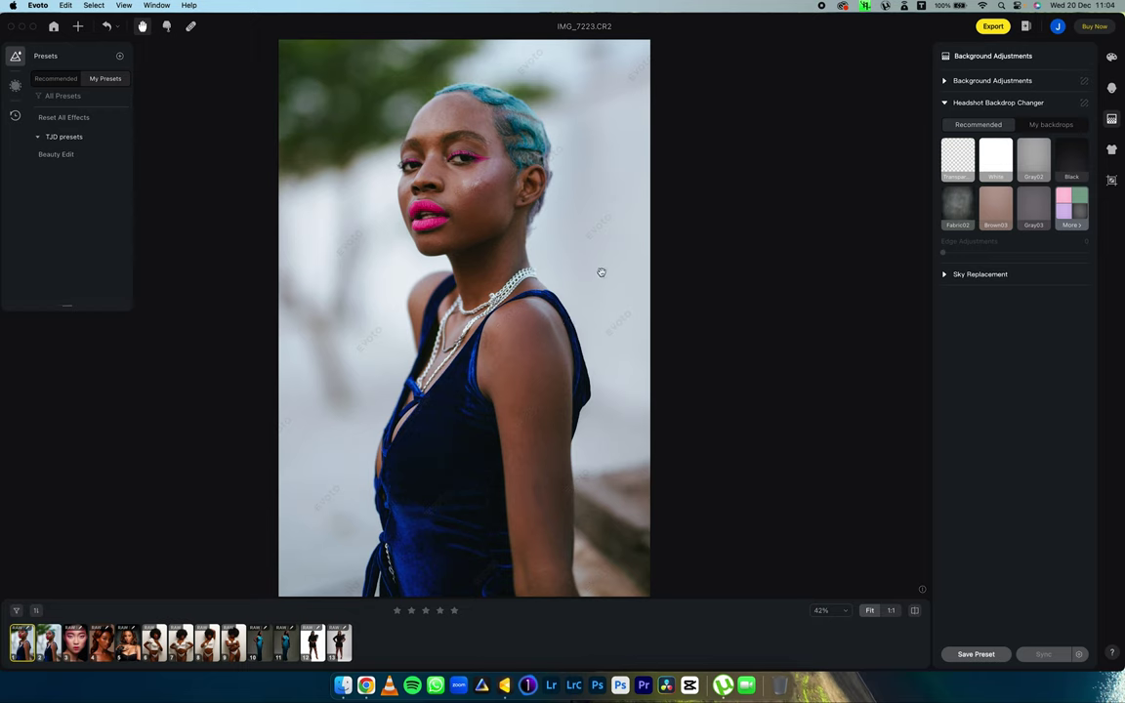
- Review the custom export settings and export IMG_7223 to the Evoto desktop folder as a high-quality JPG in sRGB with its original filename
click(993, 27)
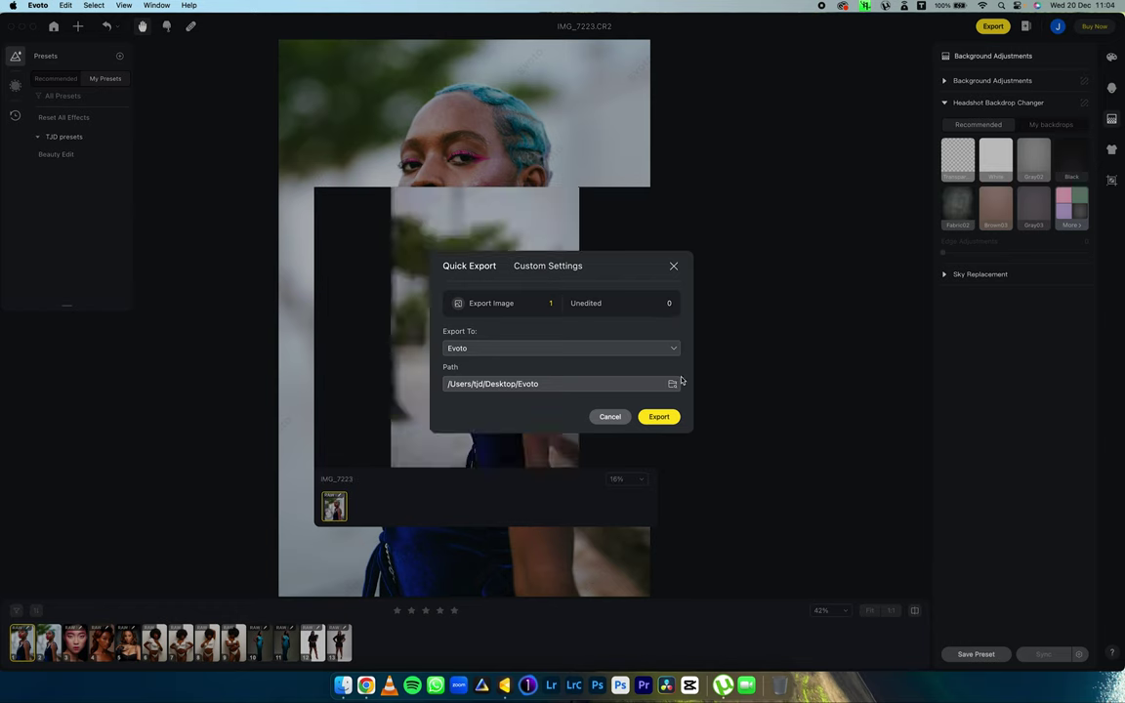
click(548, 265)
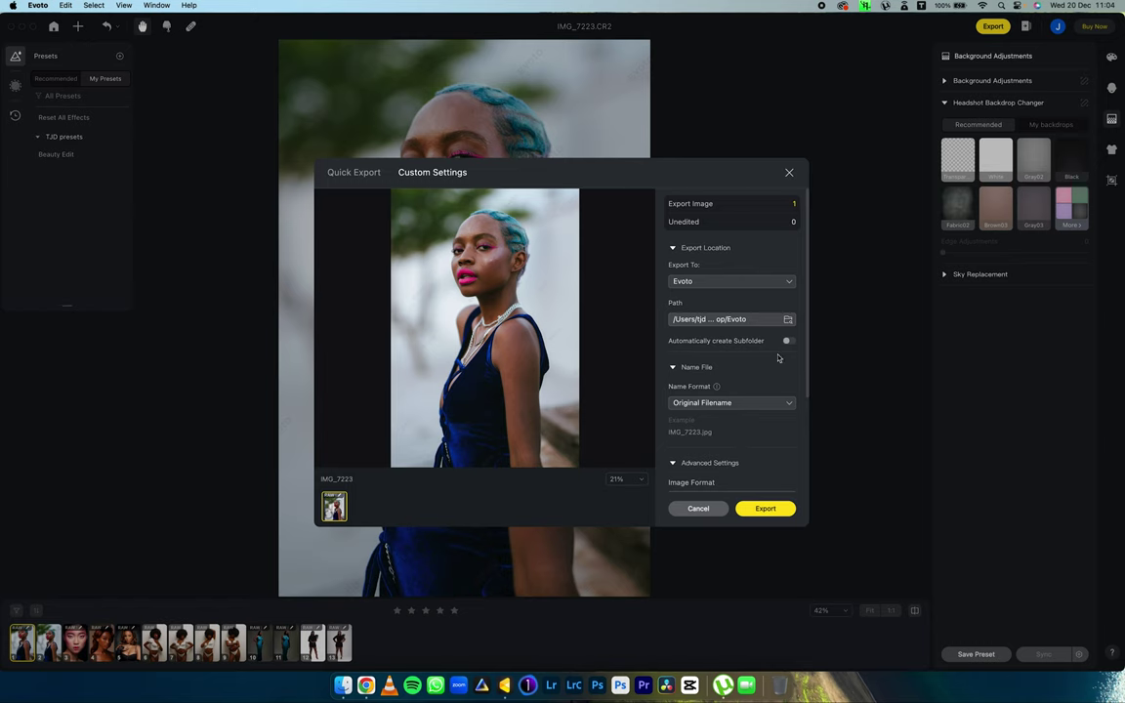
scroll(799, 391, down, 5)
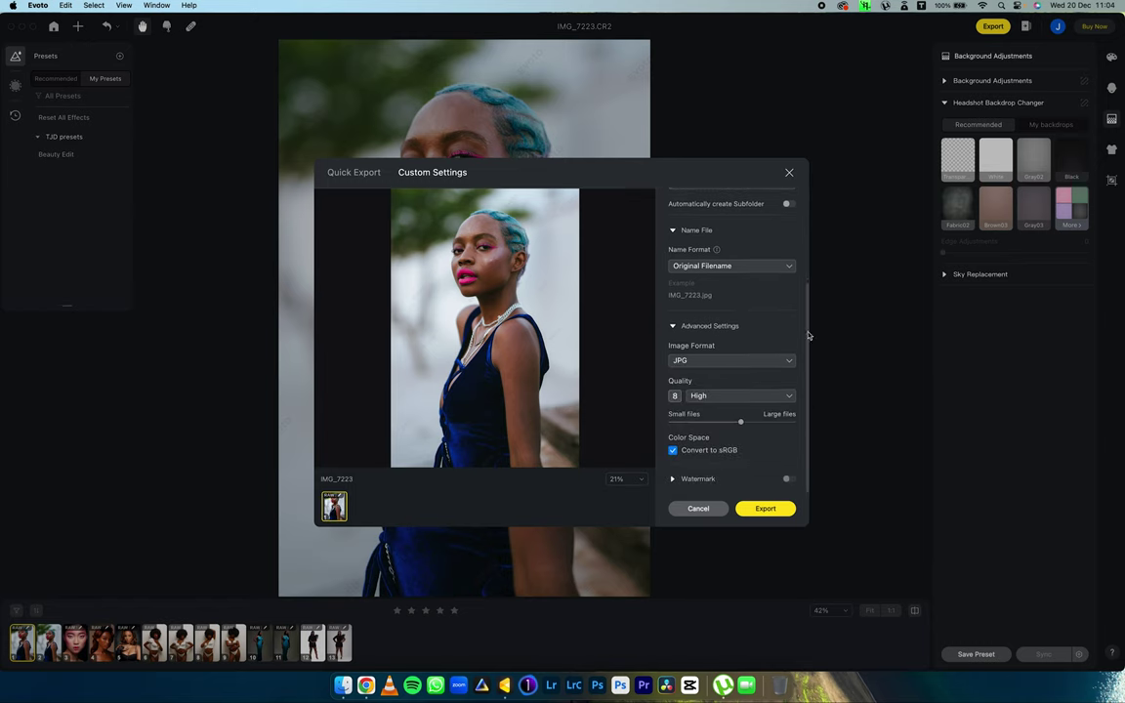
drag(805, 311, 804, 210)
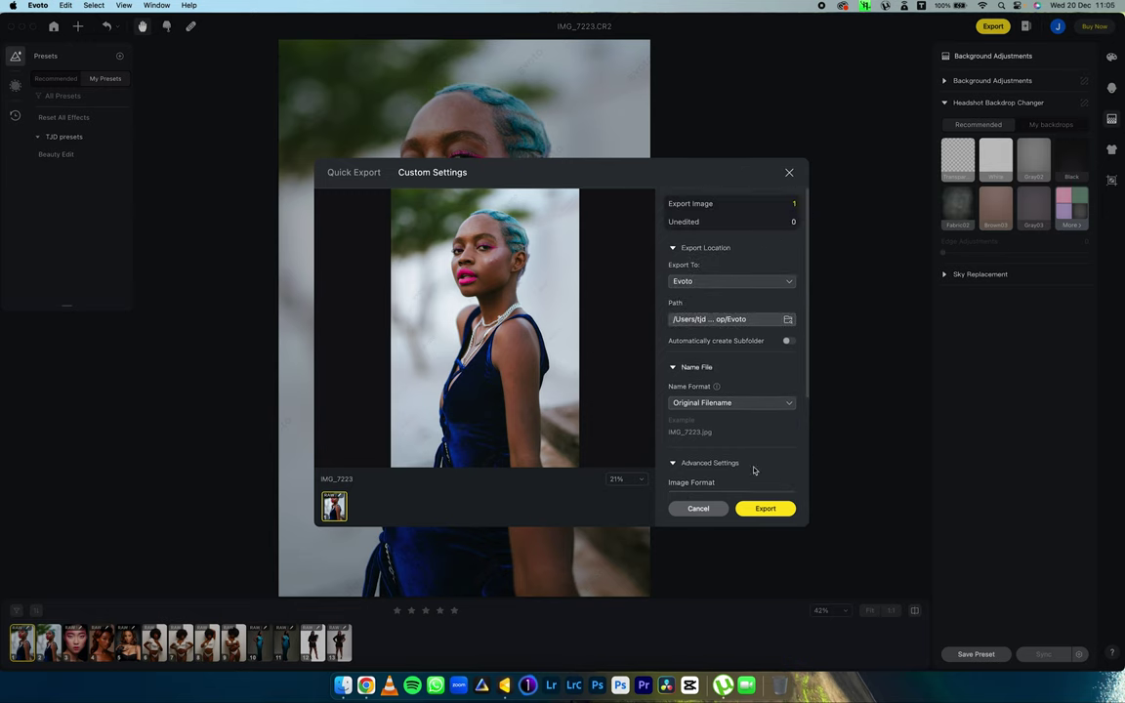
click(764, 509)
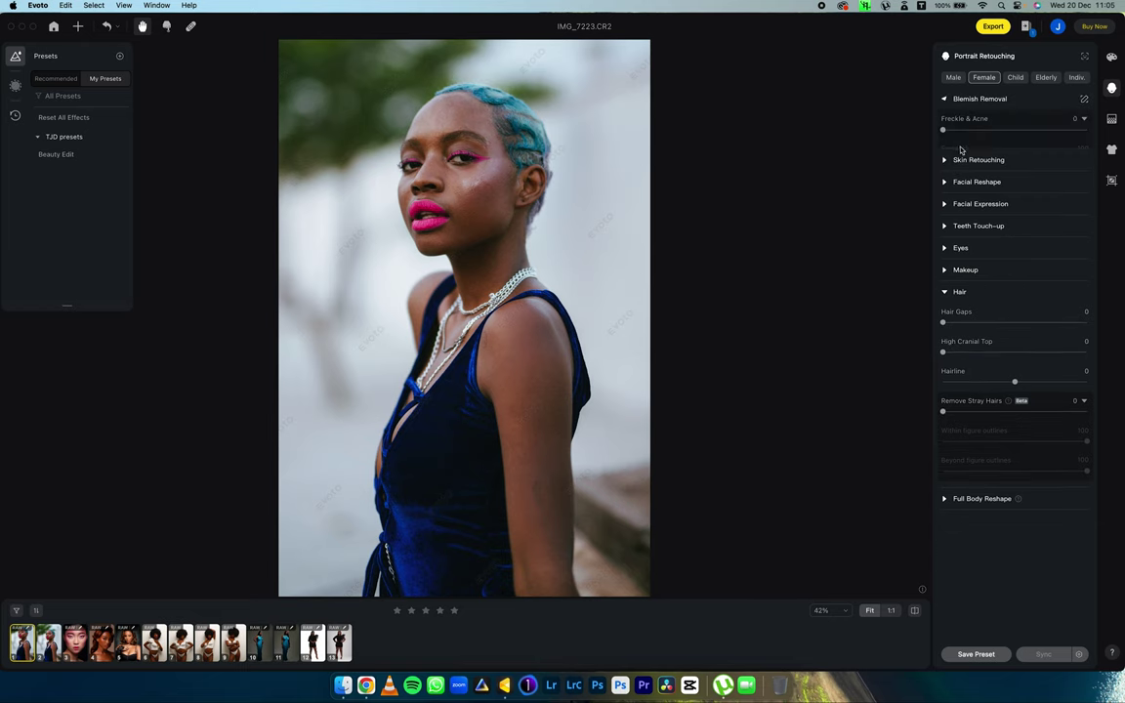
- Set the first photo's Blemish Removal to 100 for Freckle & Acne, Dark Circle, Neck Wrinkle and Body Blemish
click(1085, 145)
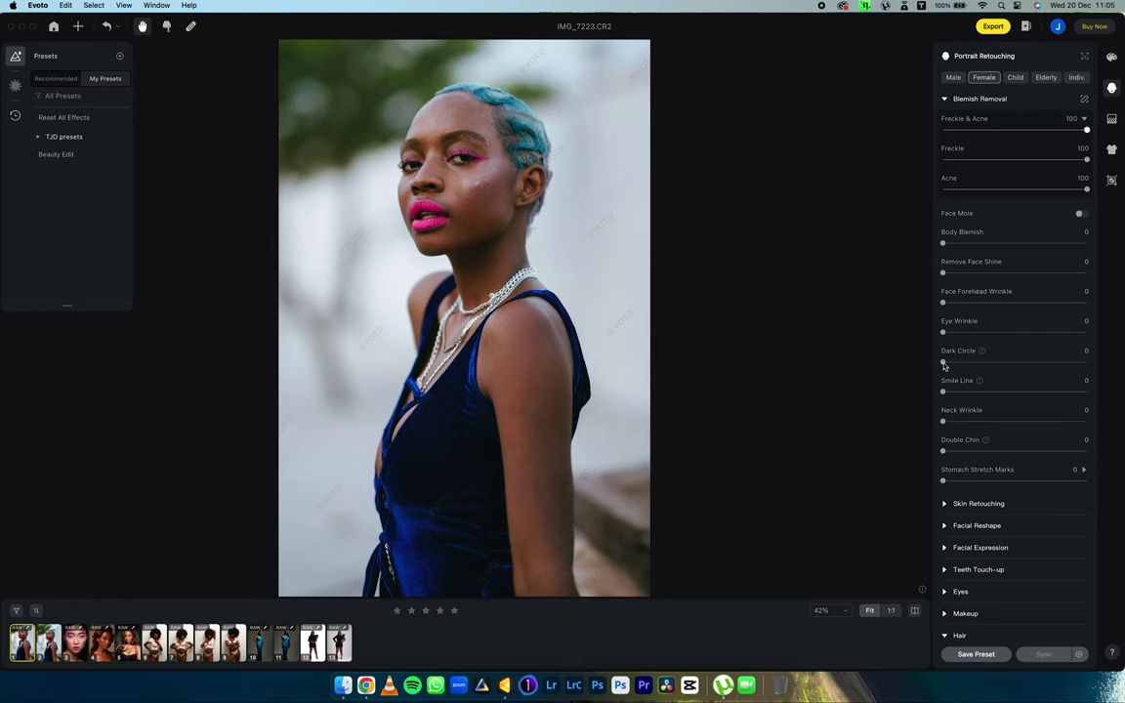
drag(943, 363, 1107, 360)
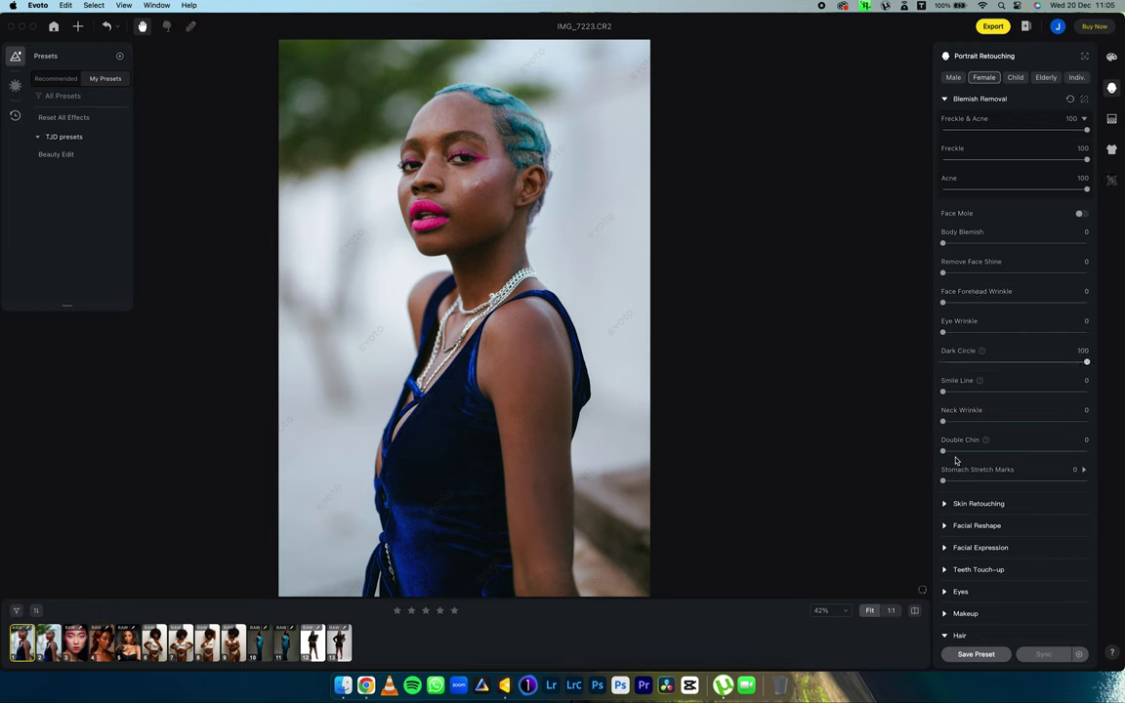
drag(942, 420, 1115, 427)
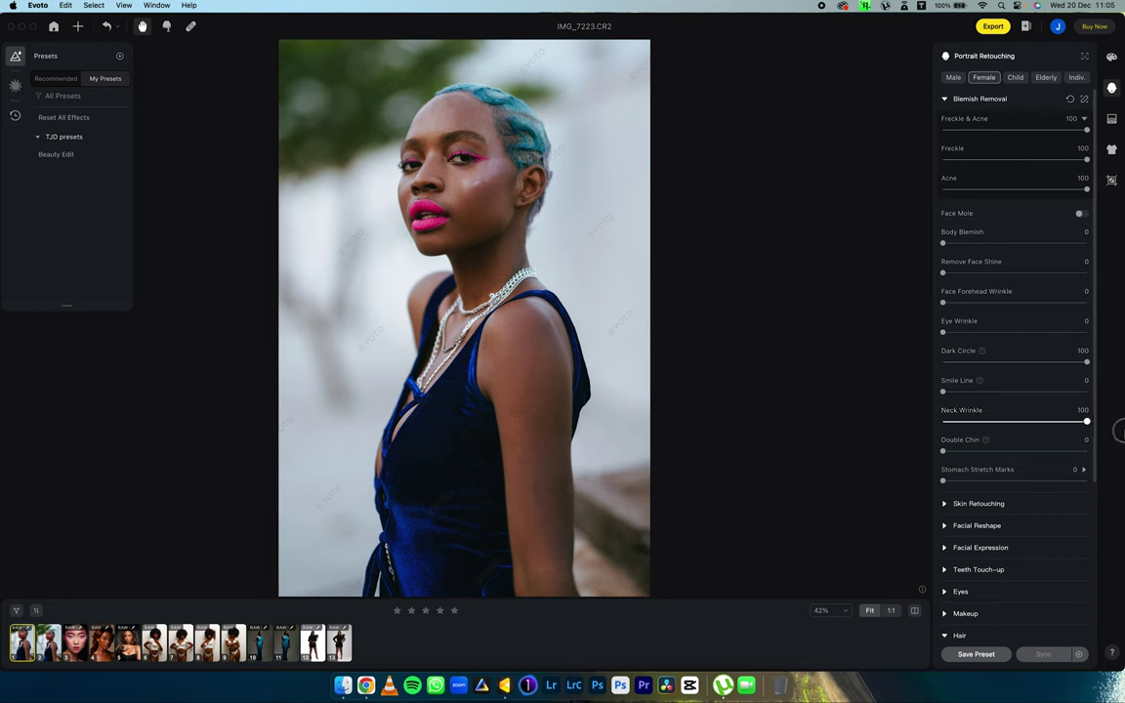
drag(943, 243, 1119, 264)
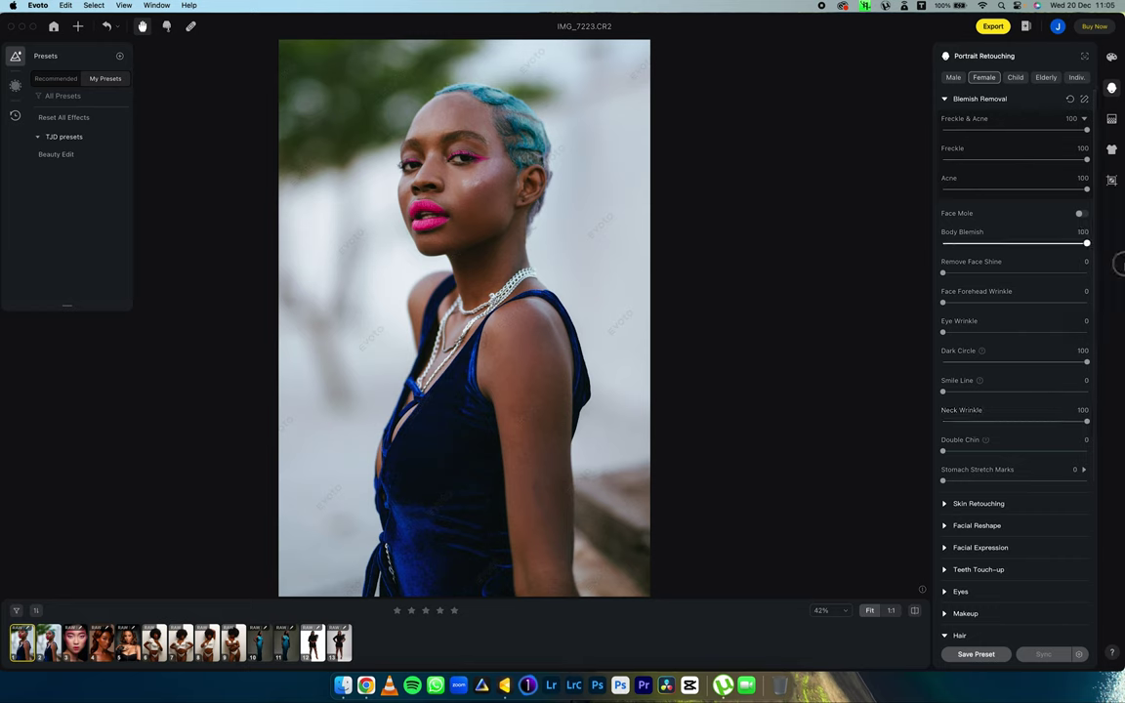
click(944, 99)
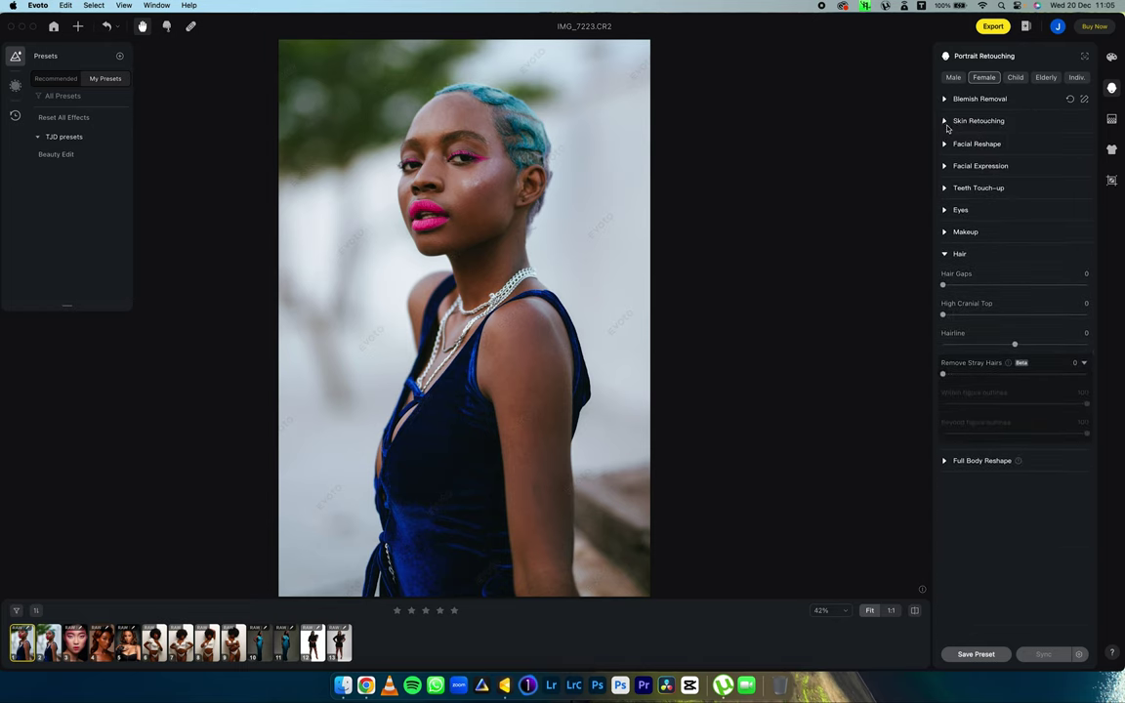
- Set Skin Retouching to Smooth Face Skin 100, Face Skin Smoothing 22, Body Skin Smoothing 52 and Unify Body Complexion 16
click(944, 120)
drag(943, 152, 1120, 164)
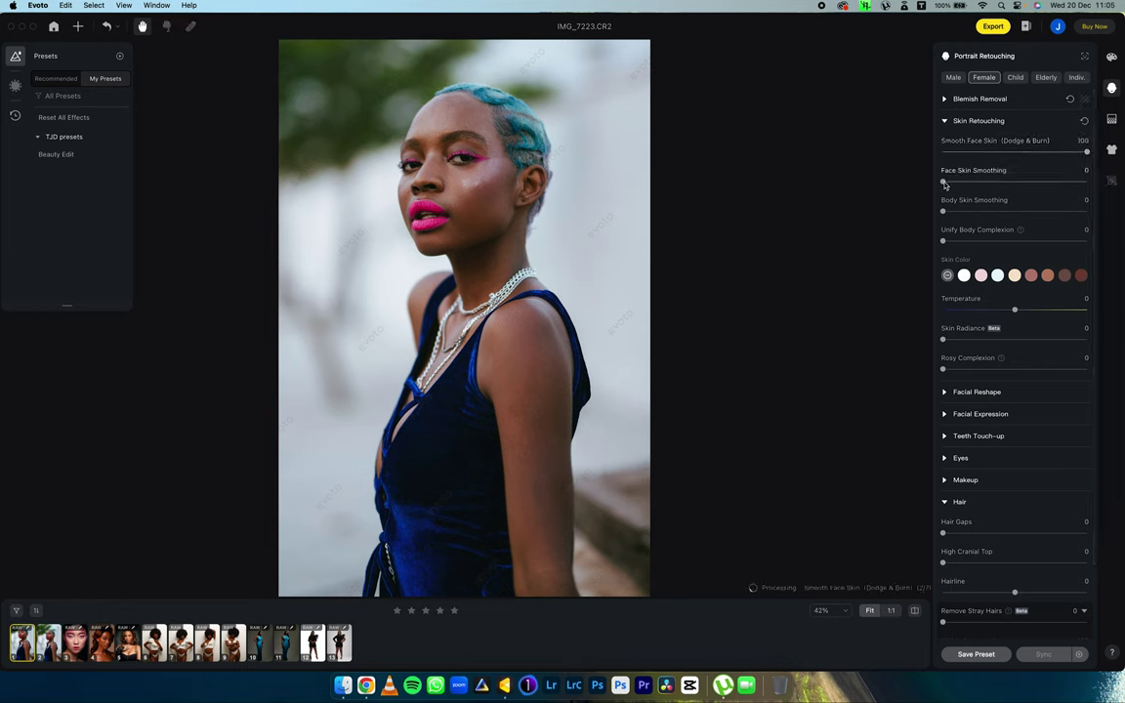
drag(944, 182, 1017, 209)
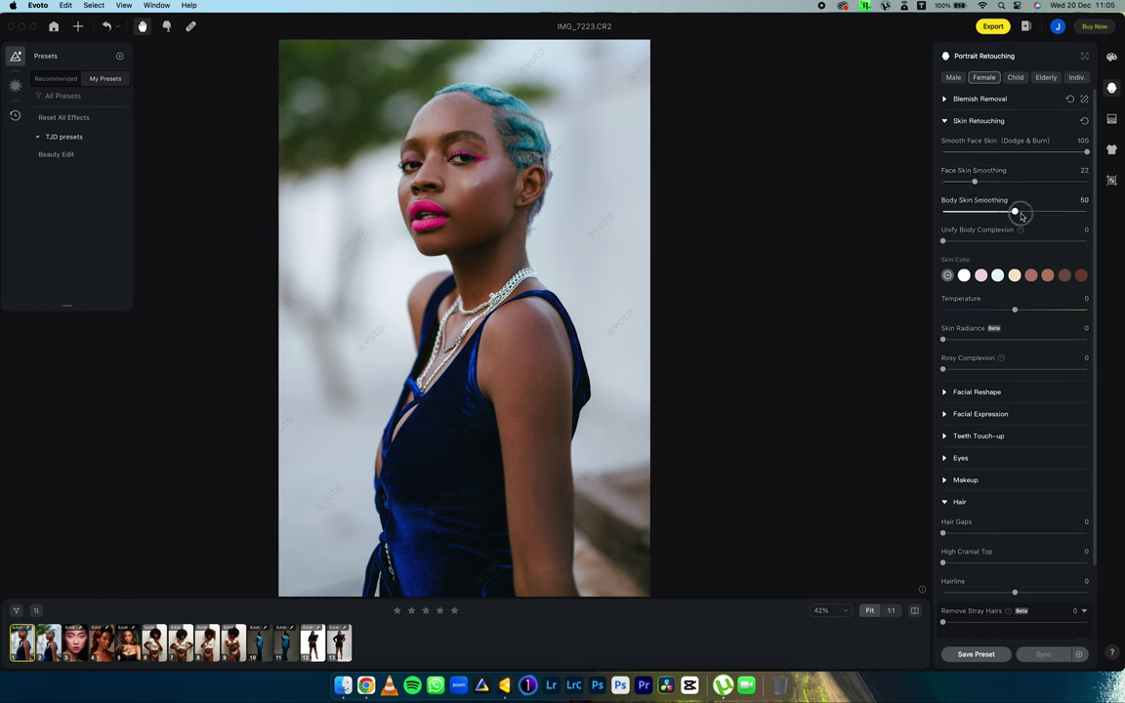
drag(944, 241, 966, 244)
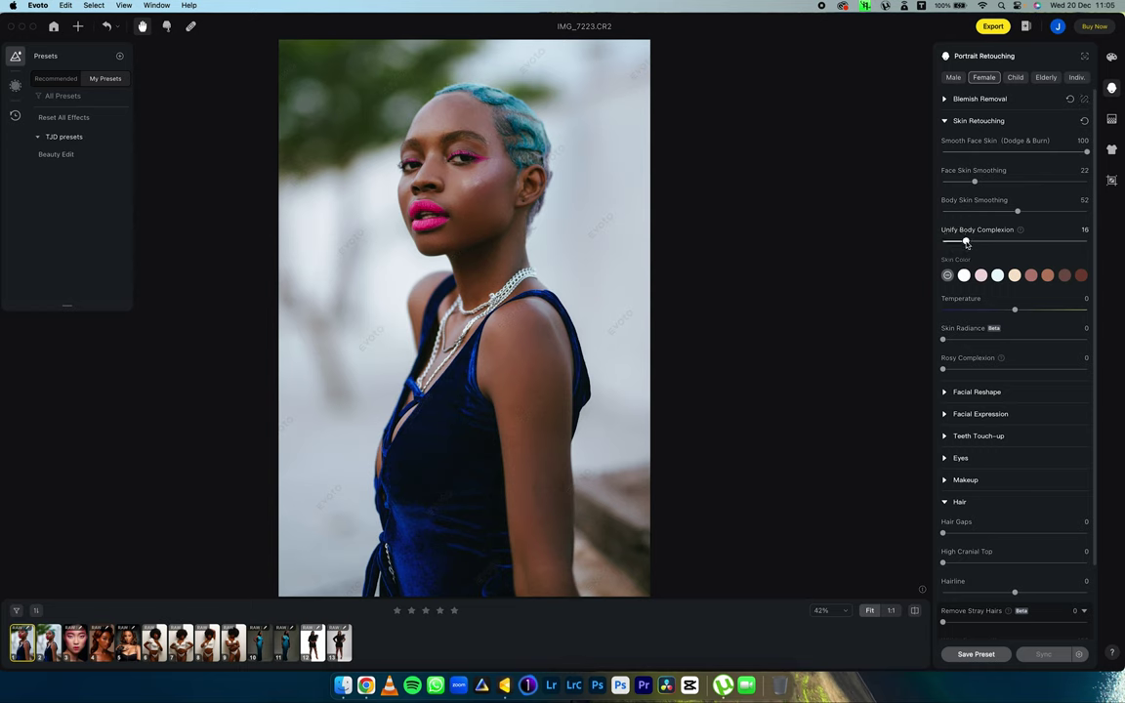
click(944, 120)
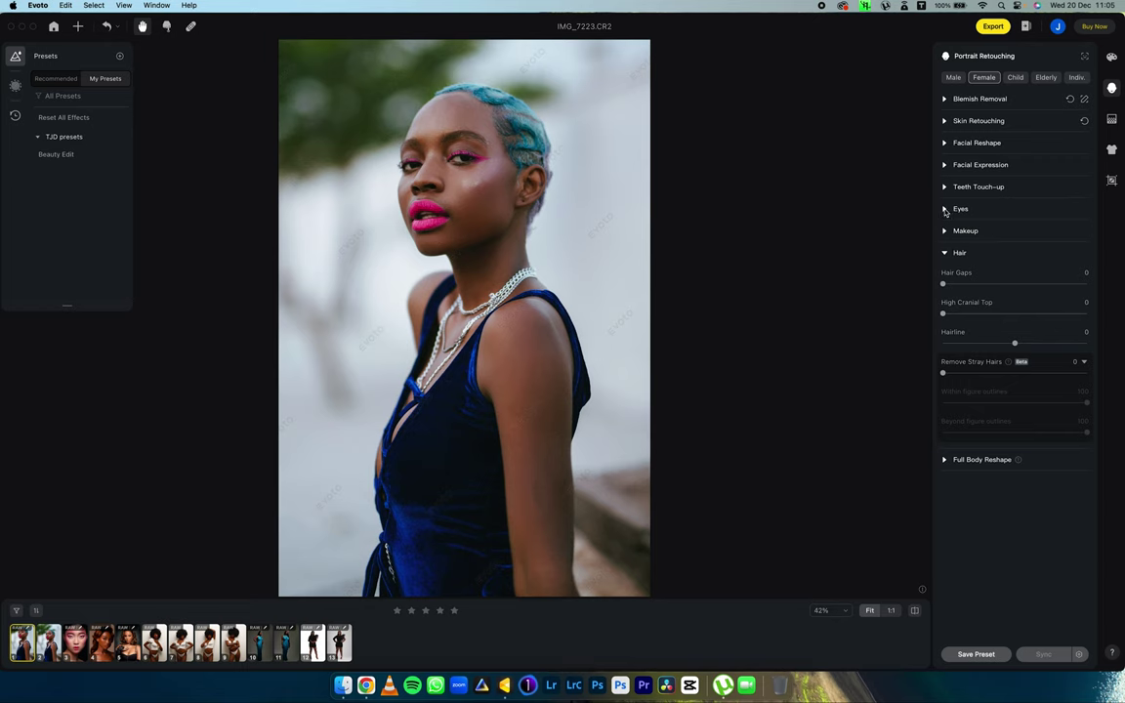
- Retouch the eyes with Removing Red Veins at 100, Brightness at 30 and the General catchlight 01
click(945, 209)
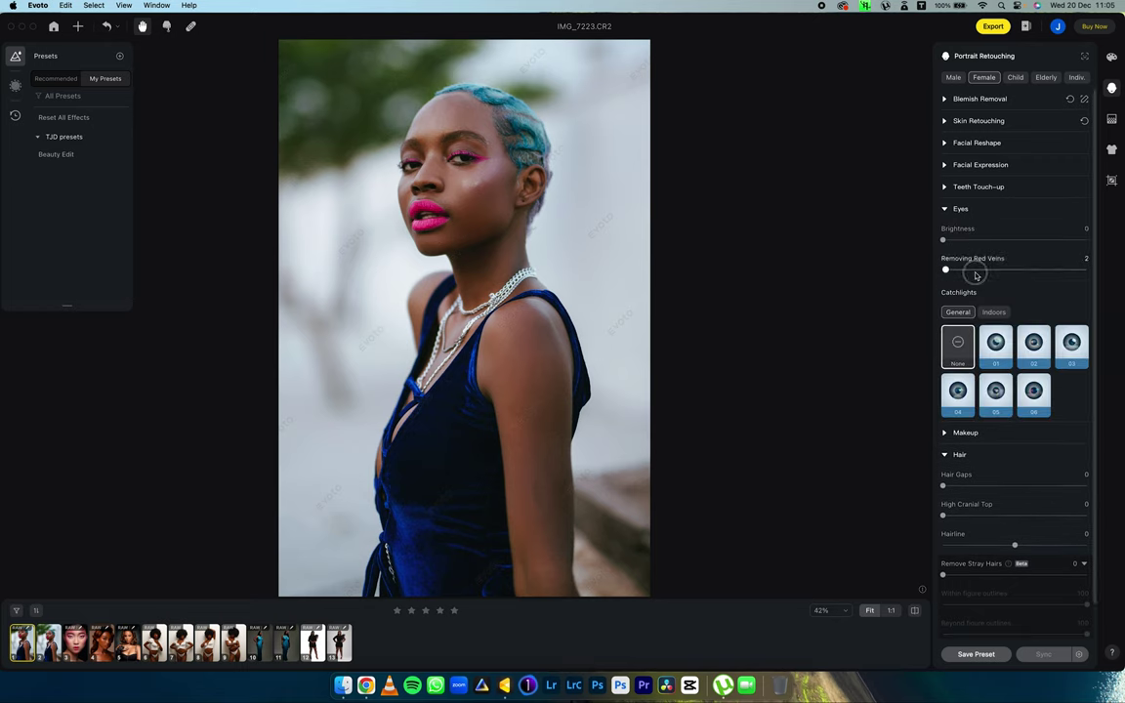
drag(974, 271, 1101, 274)
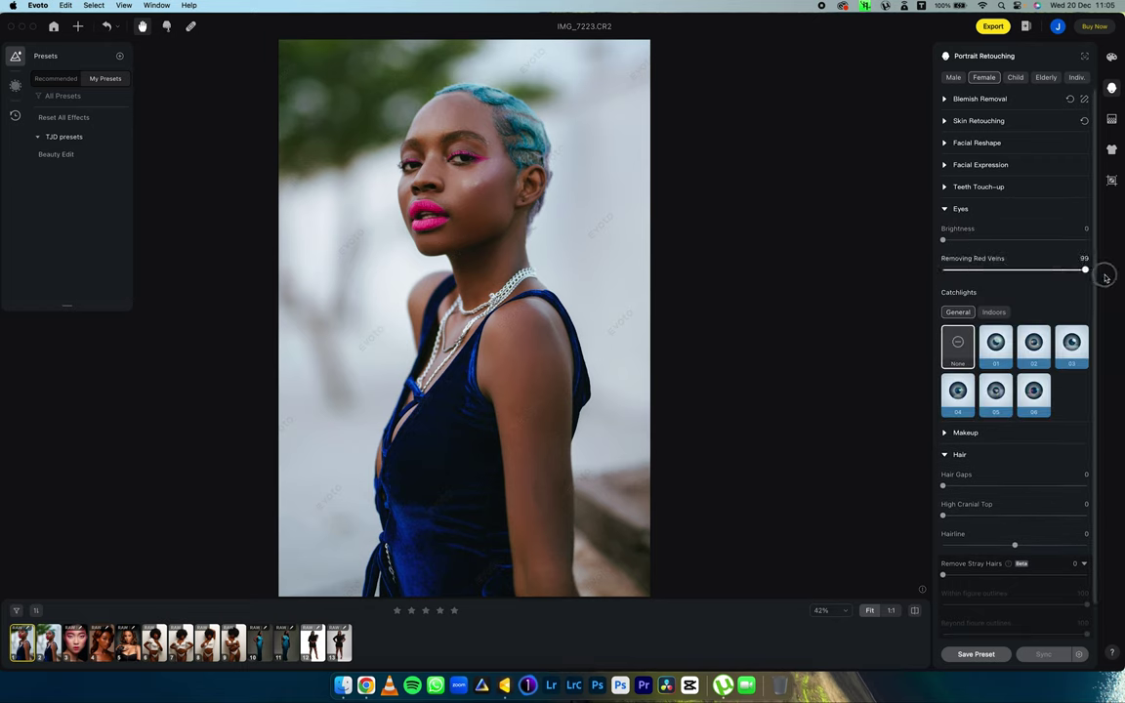
click(979, 241)
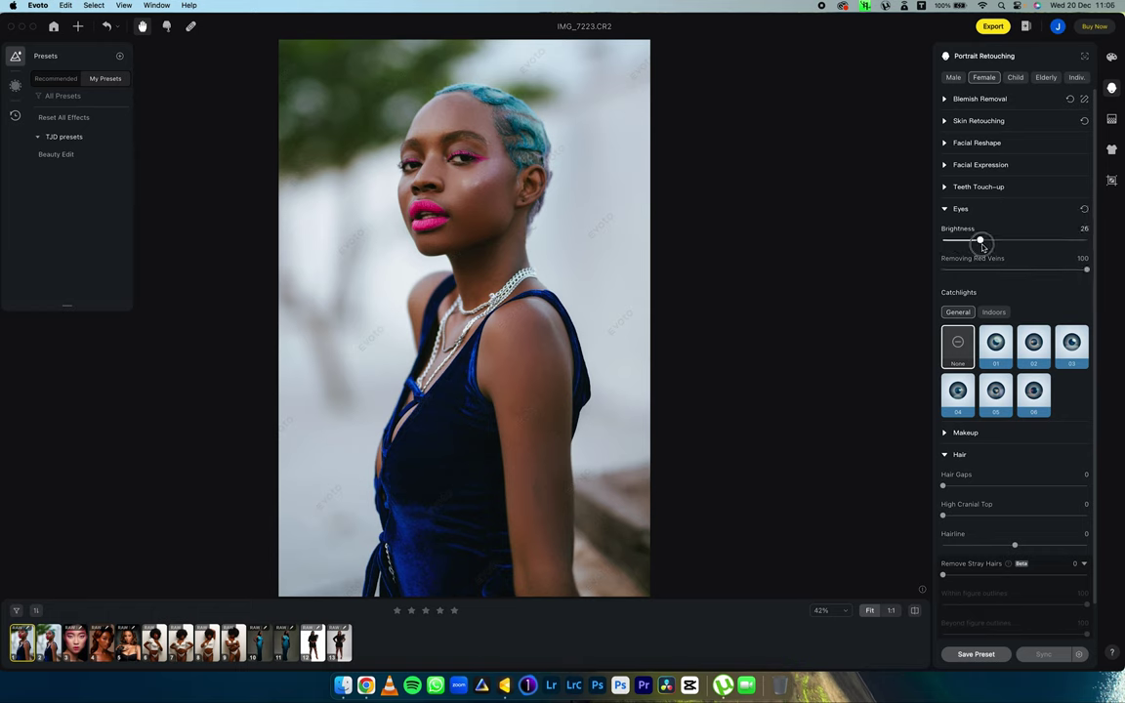
drag(982, 246, 985, 243)
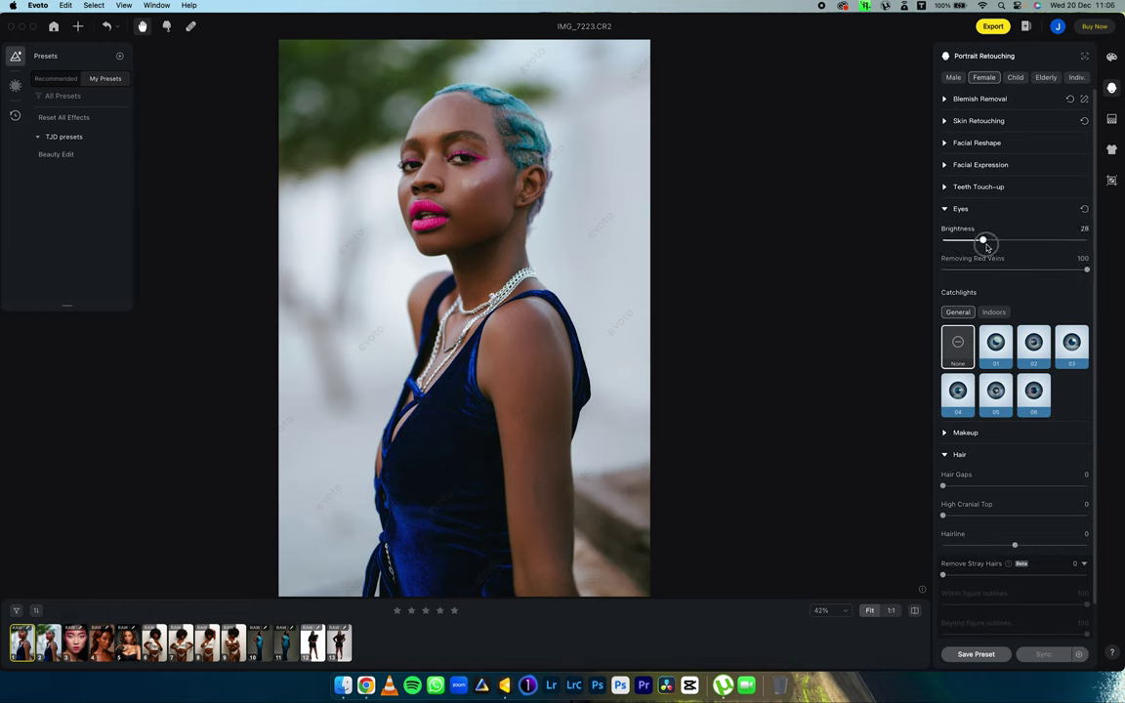
click(996, 348)
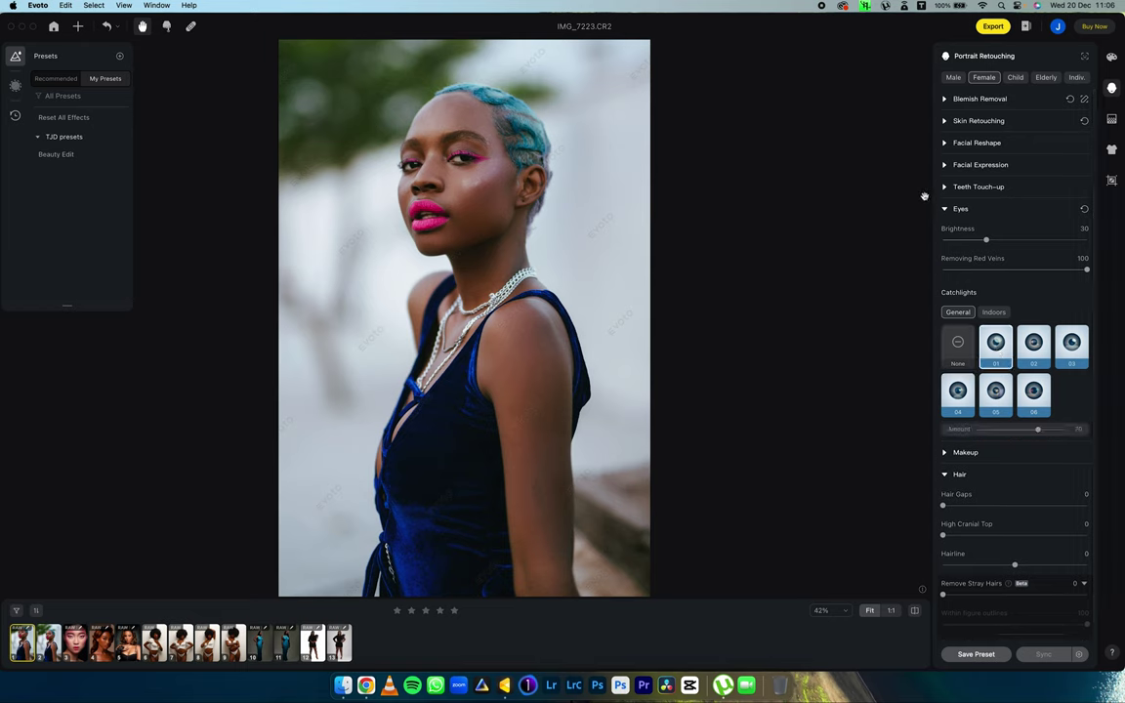
click(944, 208)
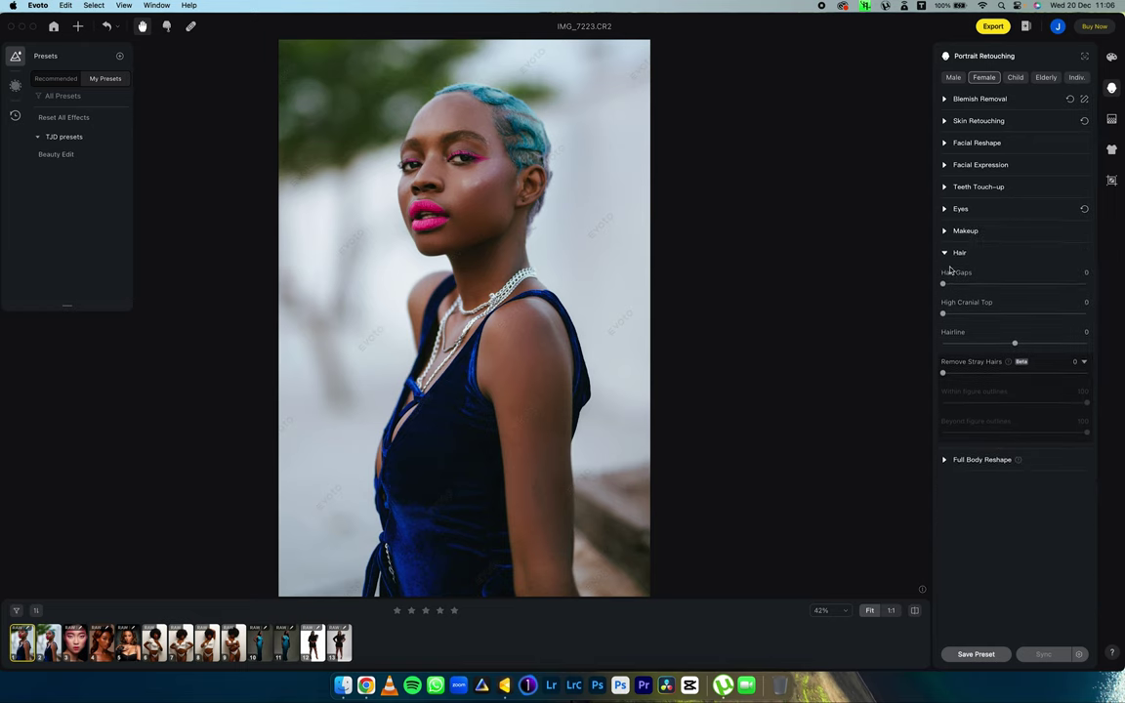
- Set the makeup Contour to 36 and Highlight to 23, and apply the blue contact lenses 06
click(943, 230)
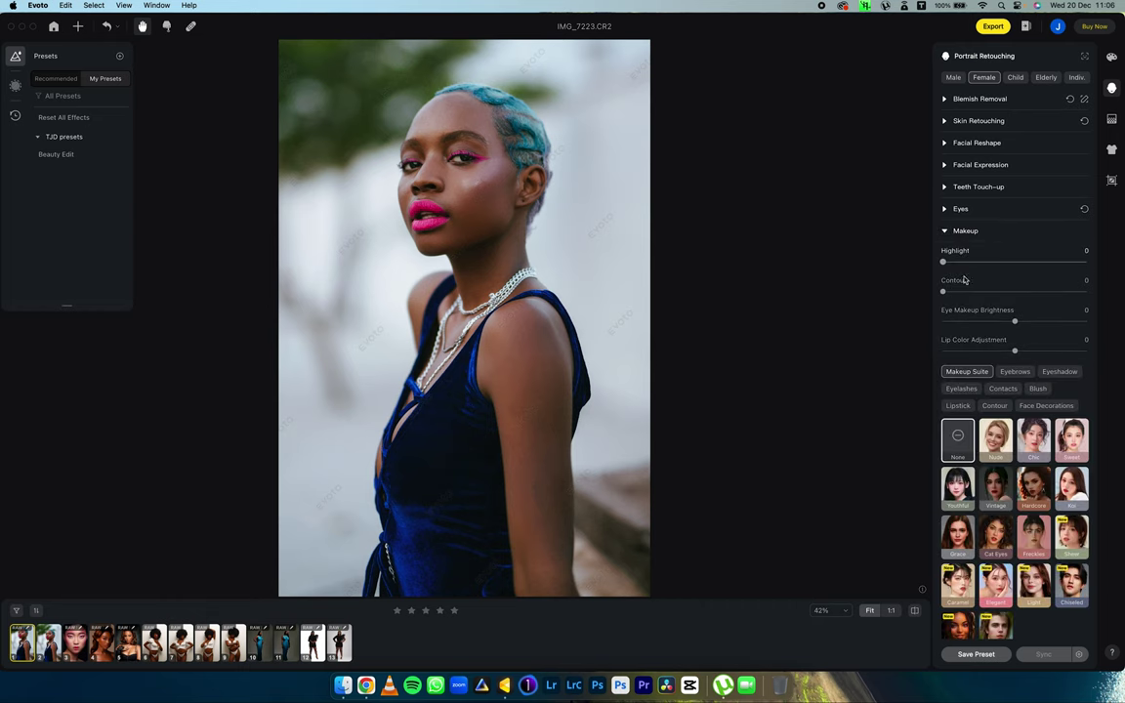
drag(944, 290, 975, 261)
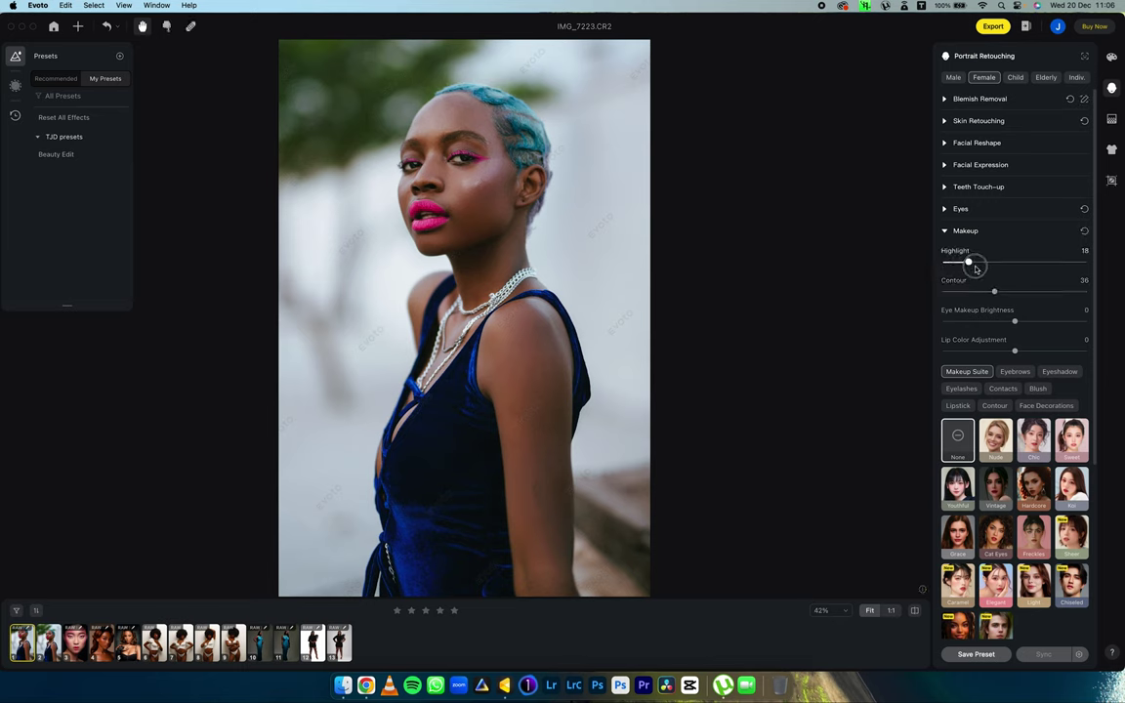
click(1001, 388)
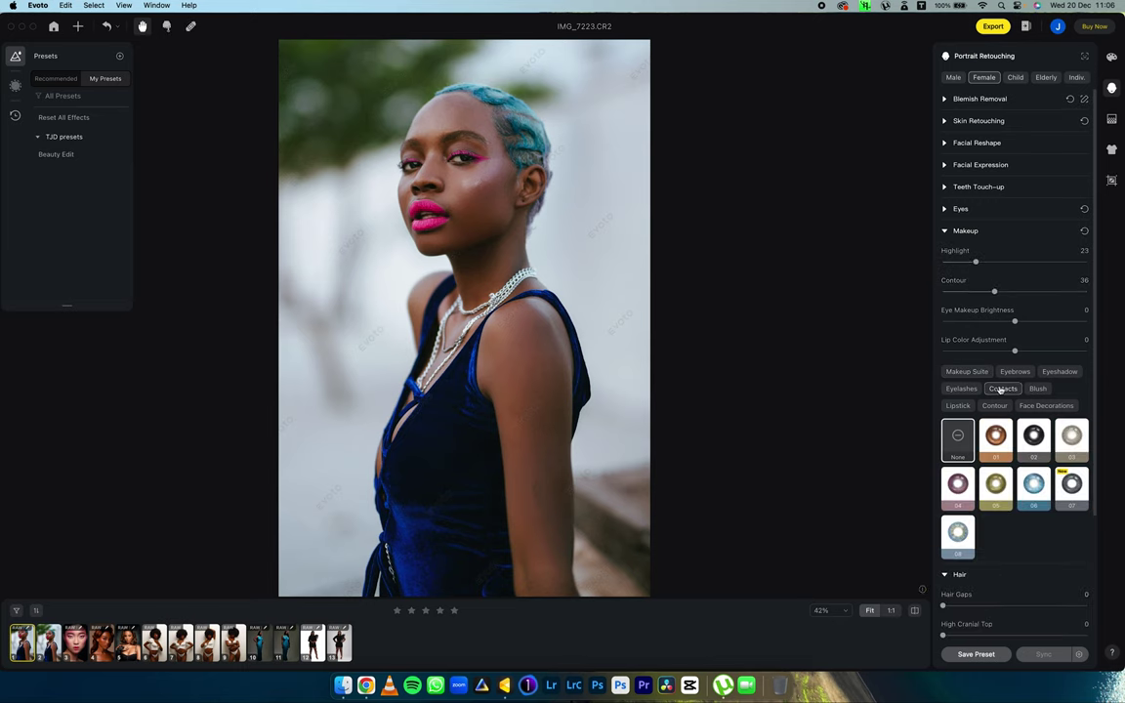
click(1024, 484)
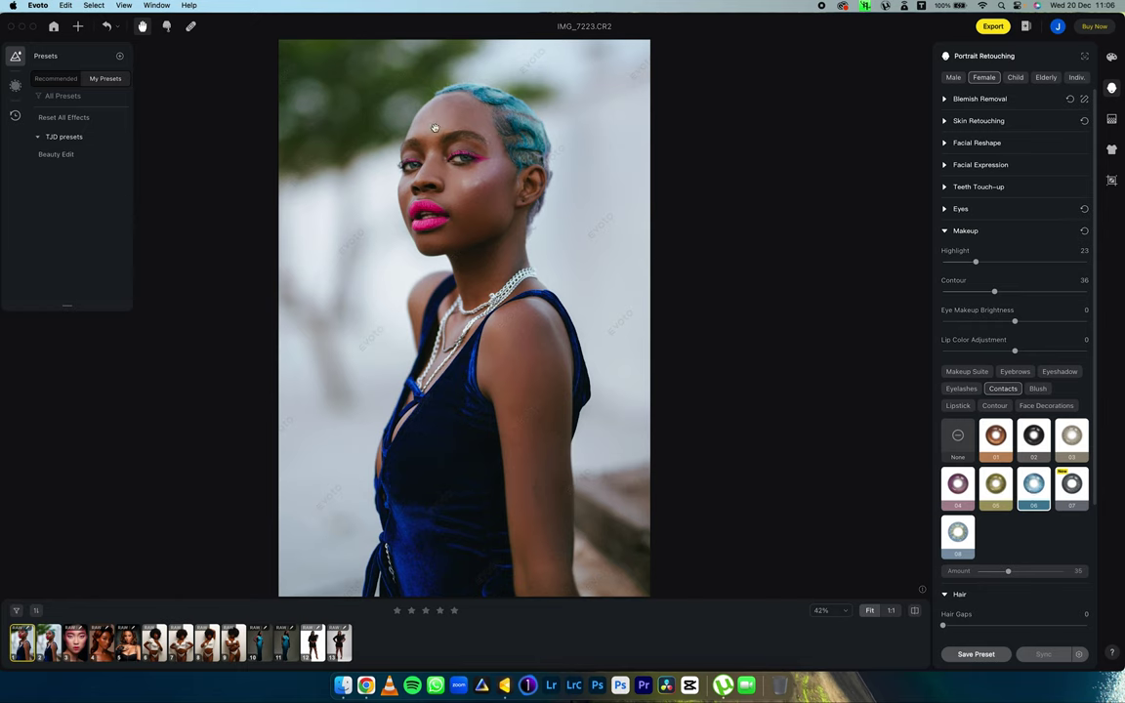
click(944, 230)
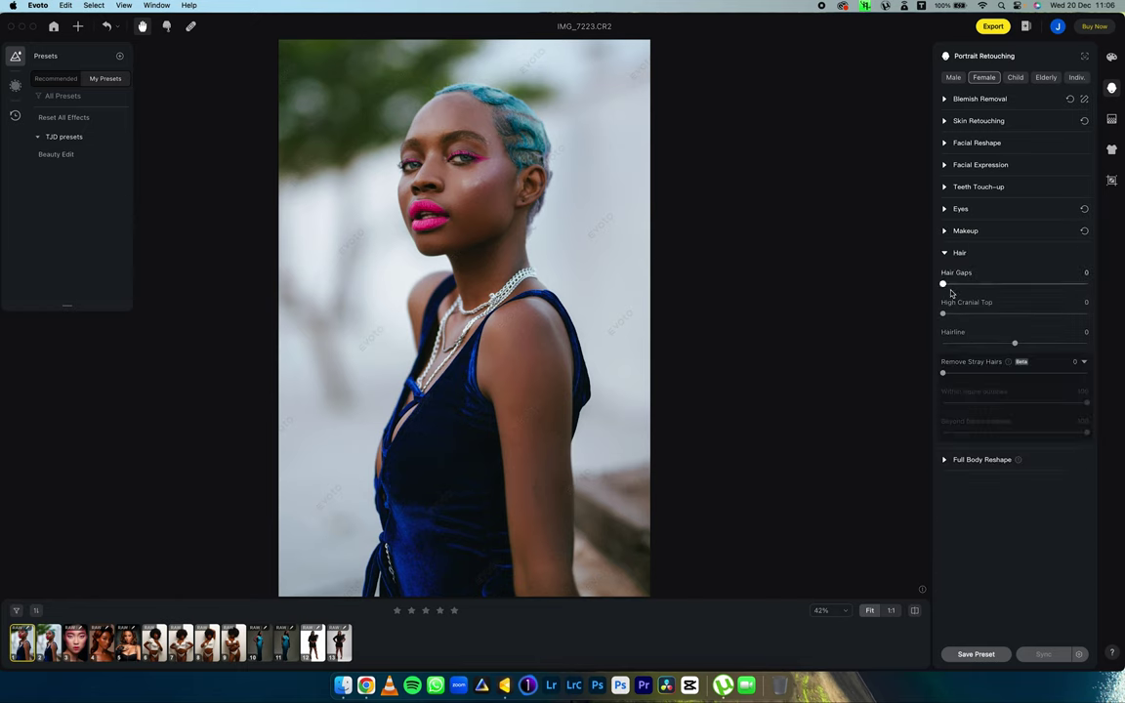
- Set Hair Gaps to 67 and Hairline to -34 in the first photo's hair retouching
drag(943, 284, 1039, 285)
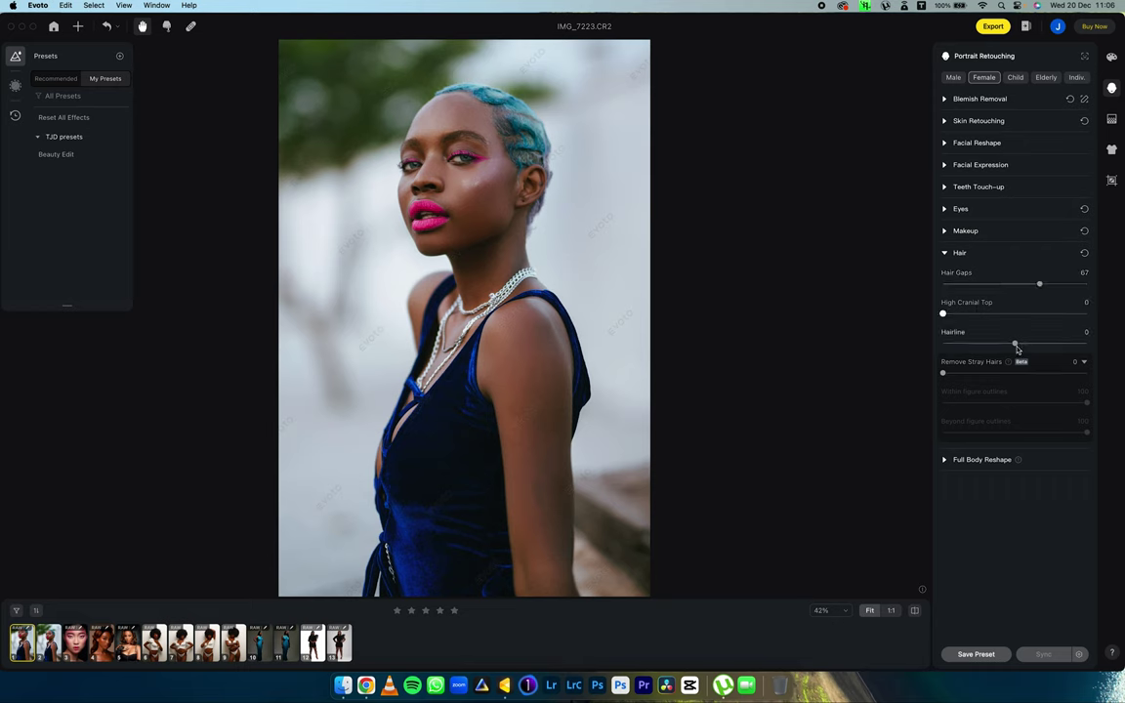
drag(1014, 344, 989, 344)
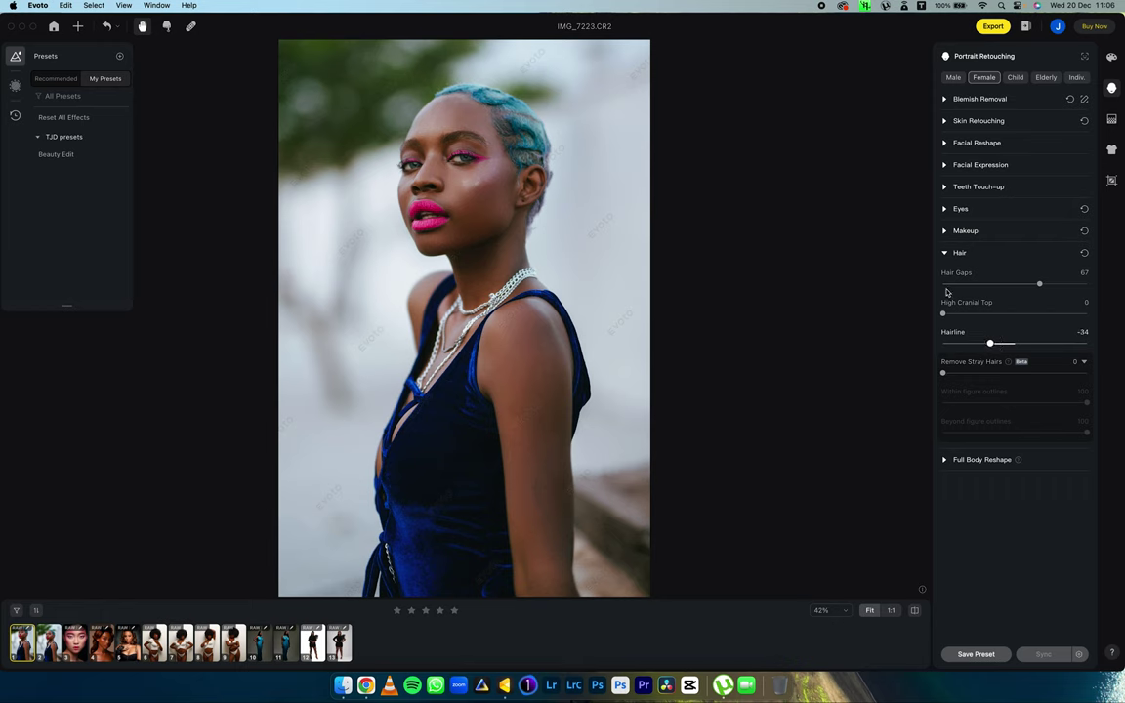
click(944, 252)
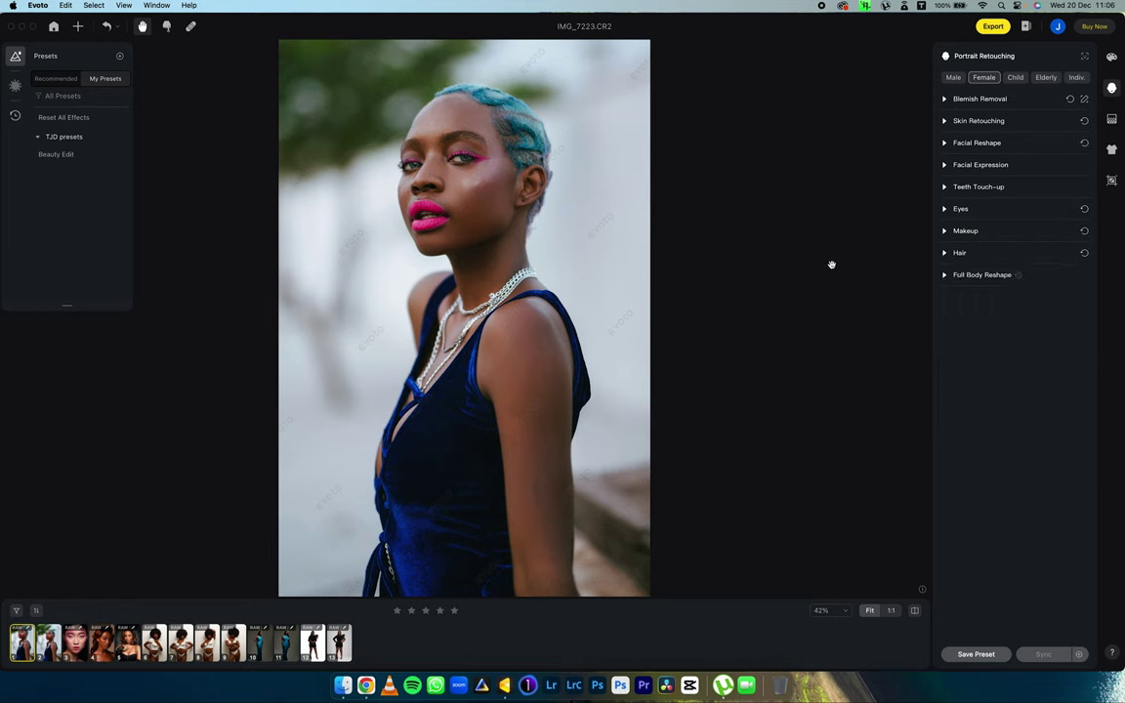
- Set Remove Face Shine to 81 in the first photo's Blemish Removal settings
click(944, 99)
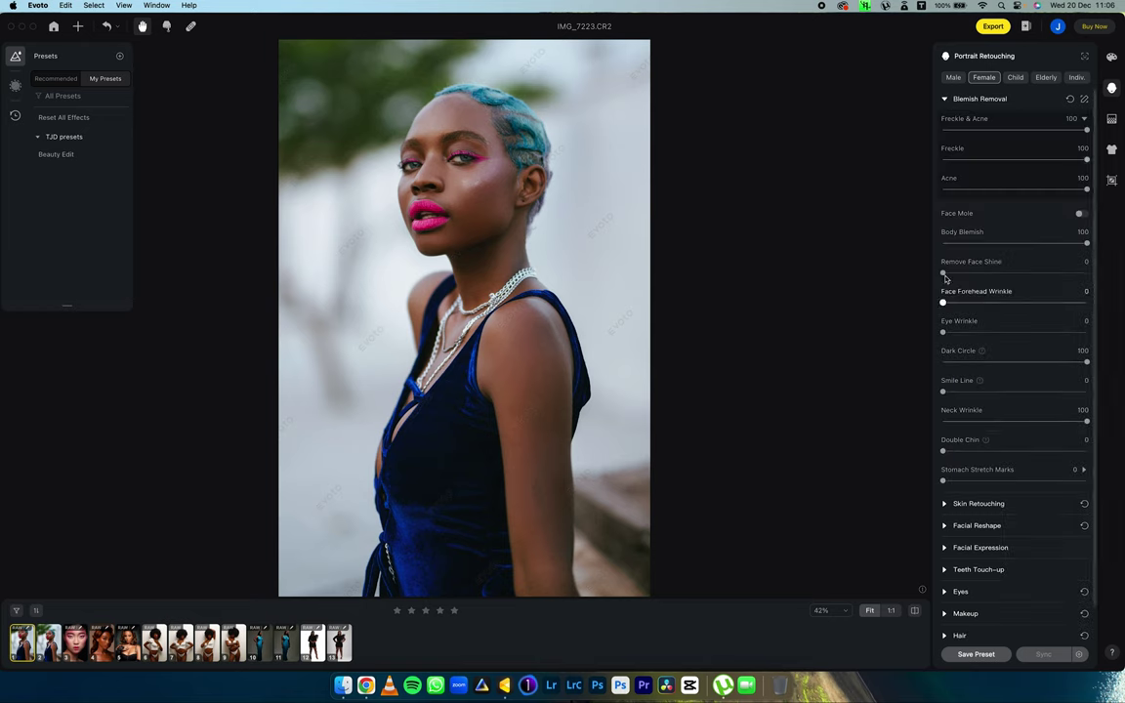
drag(944, 272, 1061, 274)
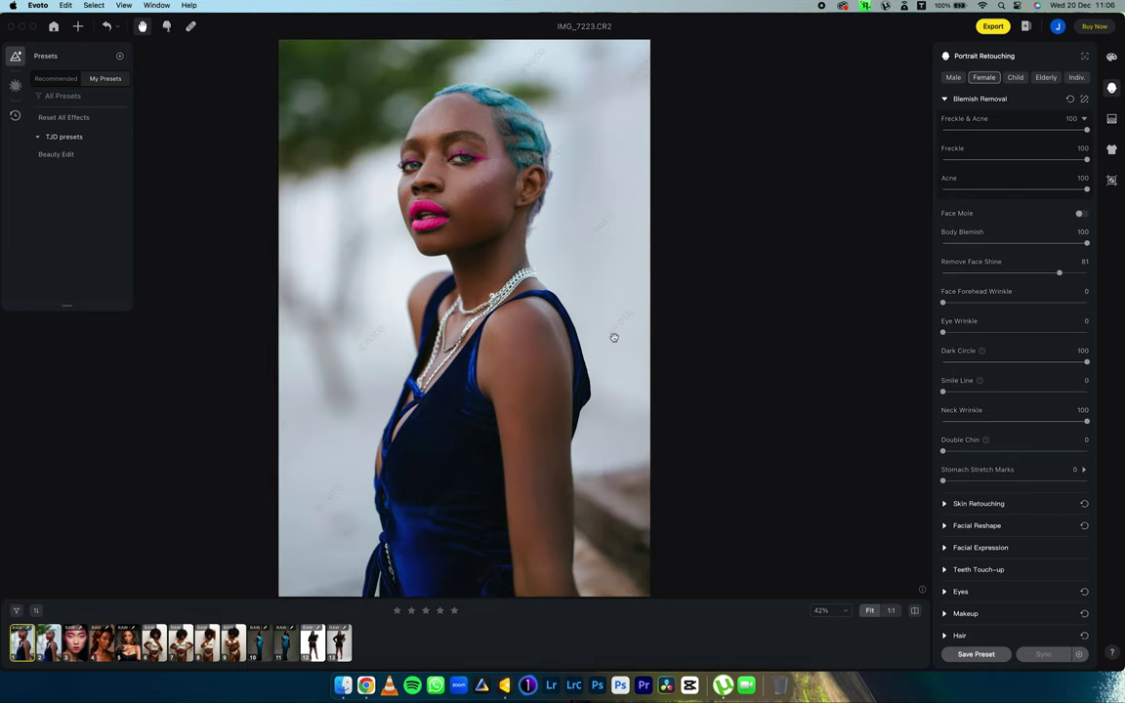
click(945, 99)
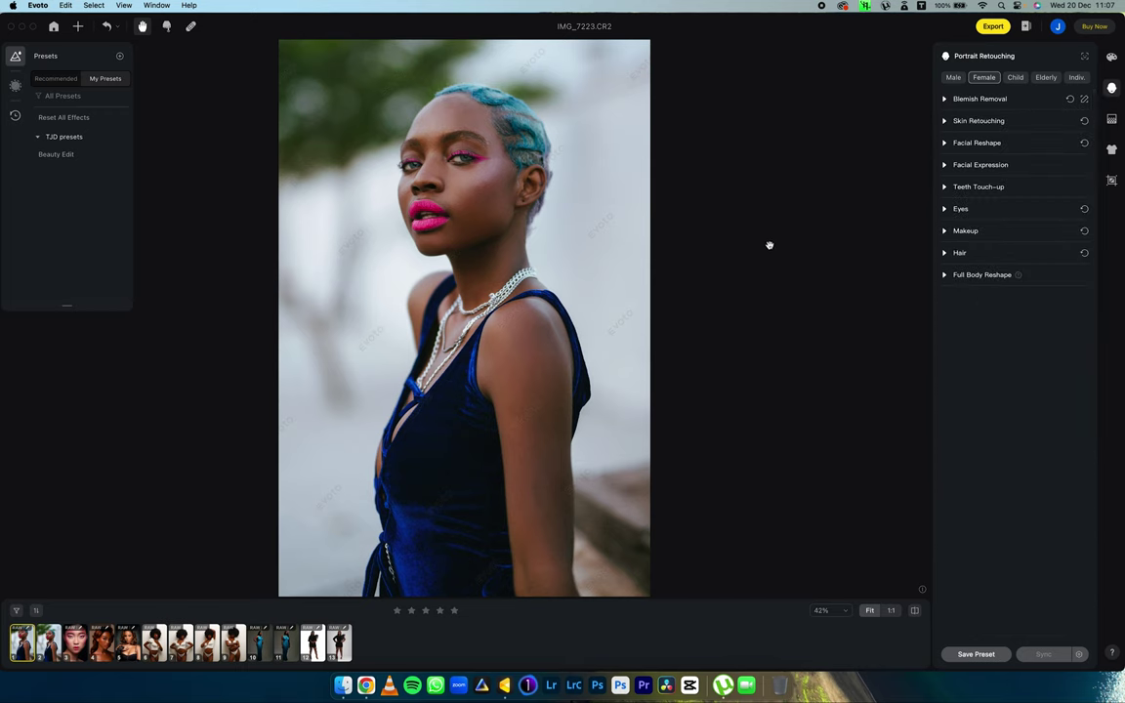
- Check the account's credit balance and quick-export the retouched IMG_7223.CR2 to the Evoto folder on the Desktop
click(1058, 28)
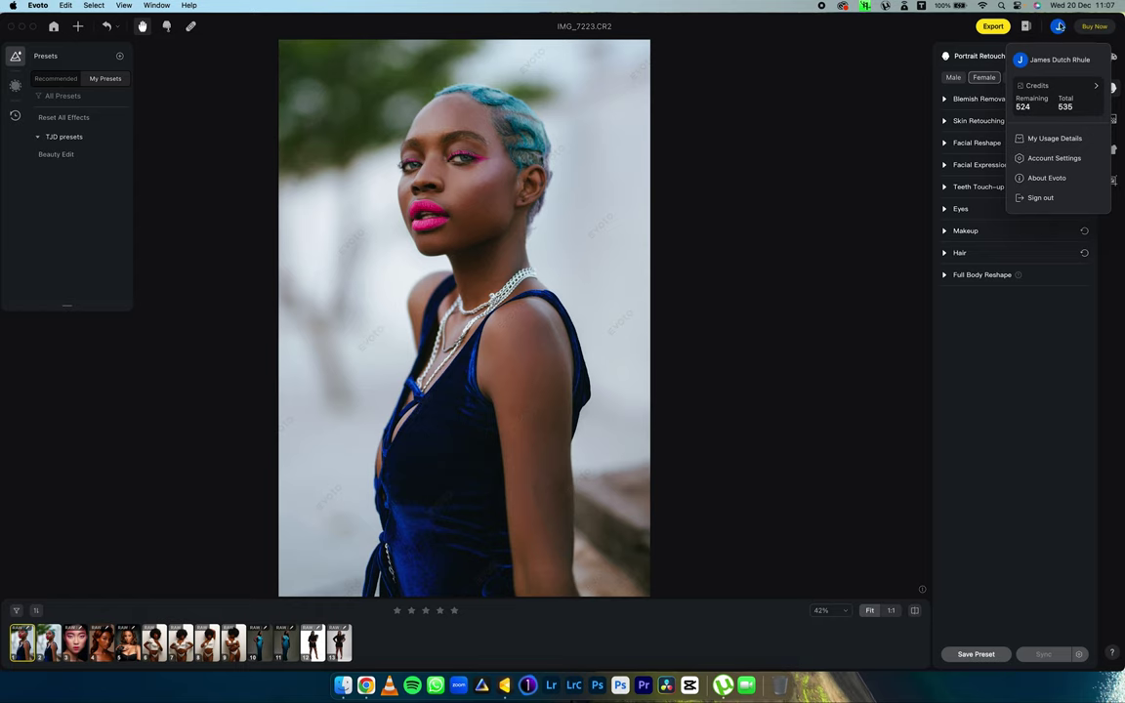
click(989, 27)
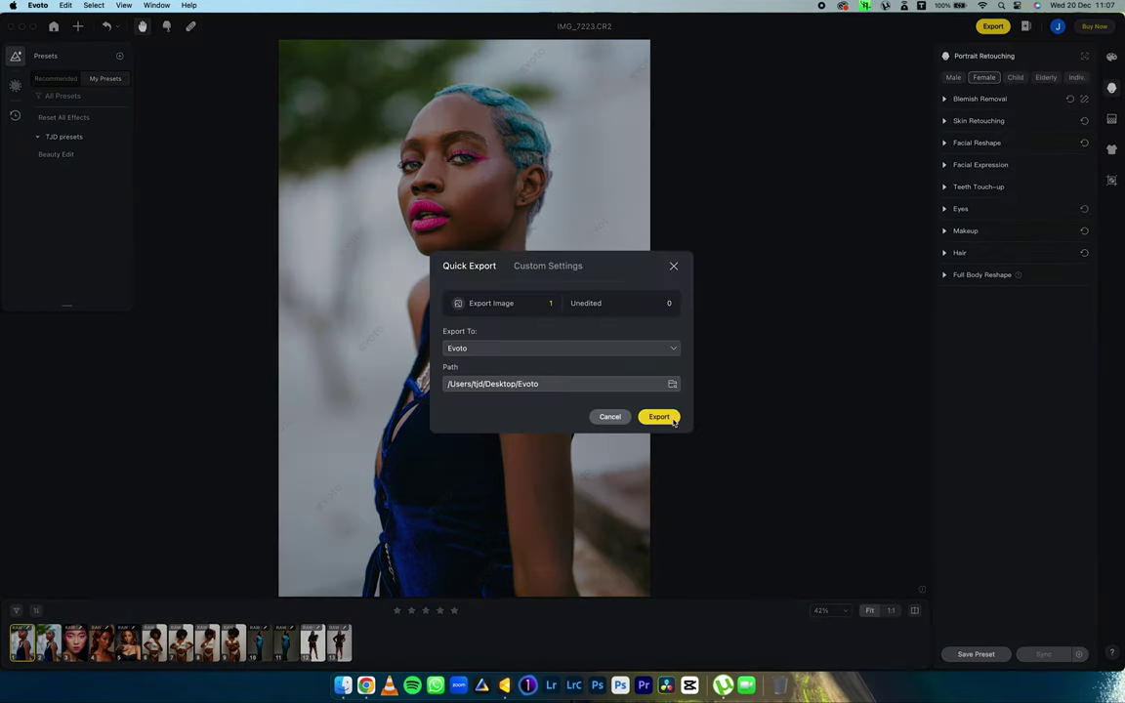
click(659, 417)
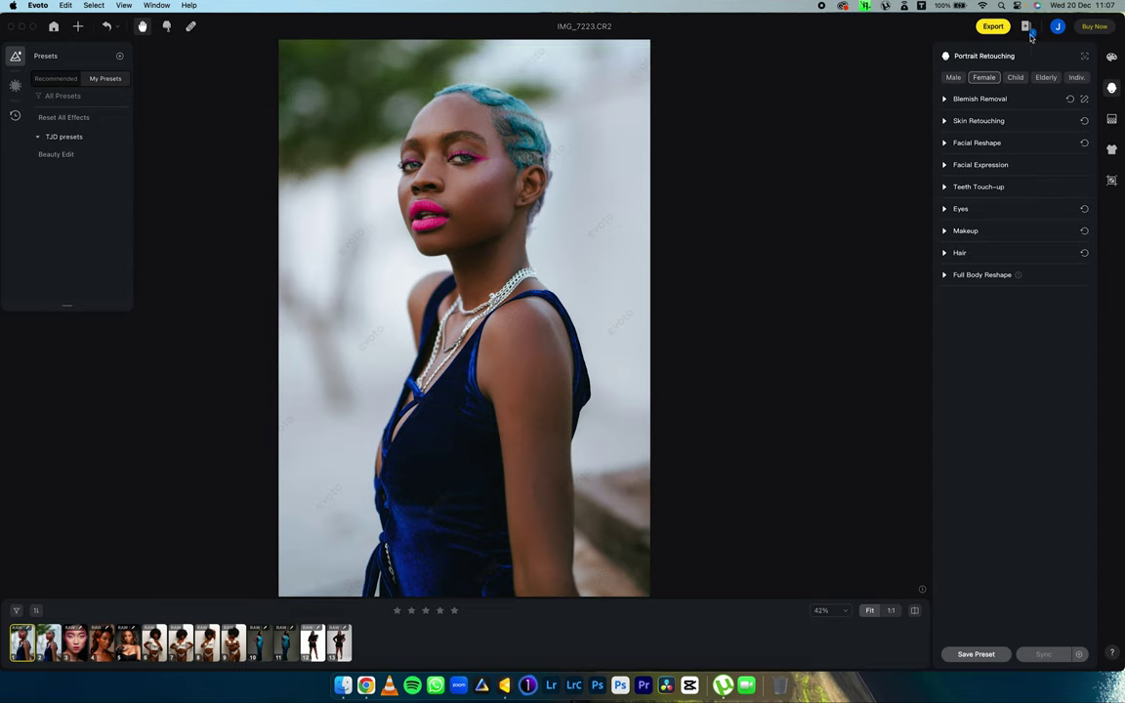
- Review the completed jobs in the export list and check the account's credits again back in the editor
click(1036, 32)
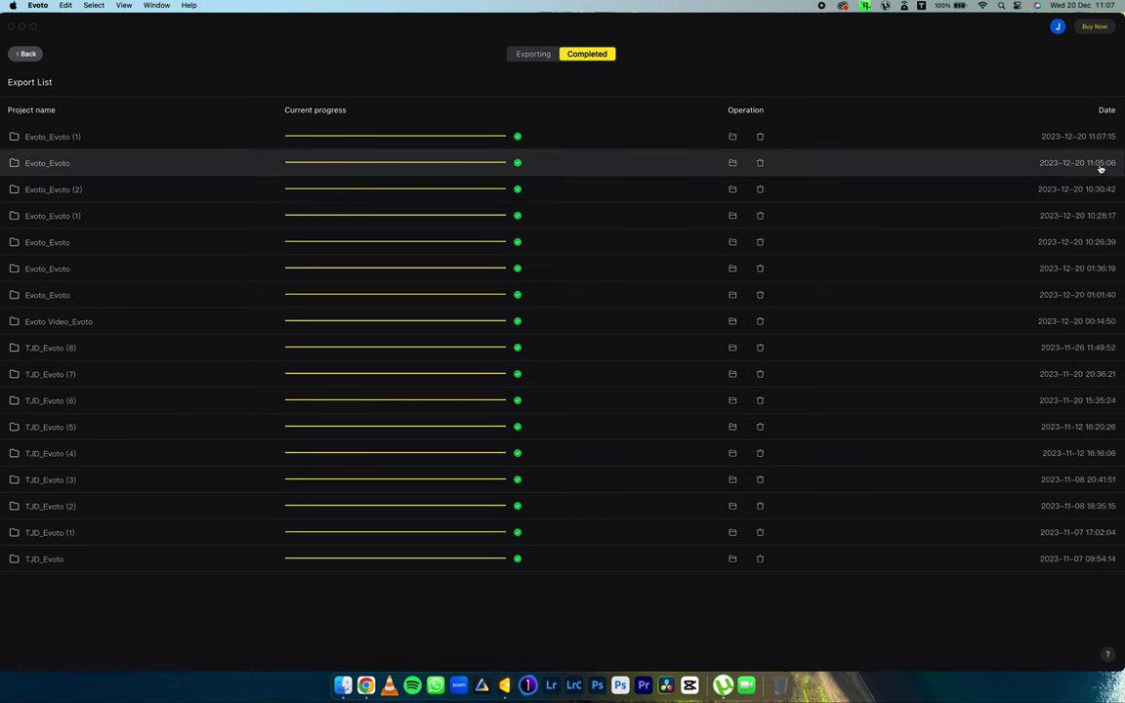
click(26, 53)
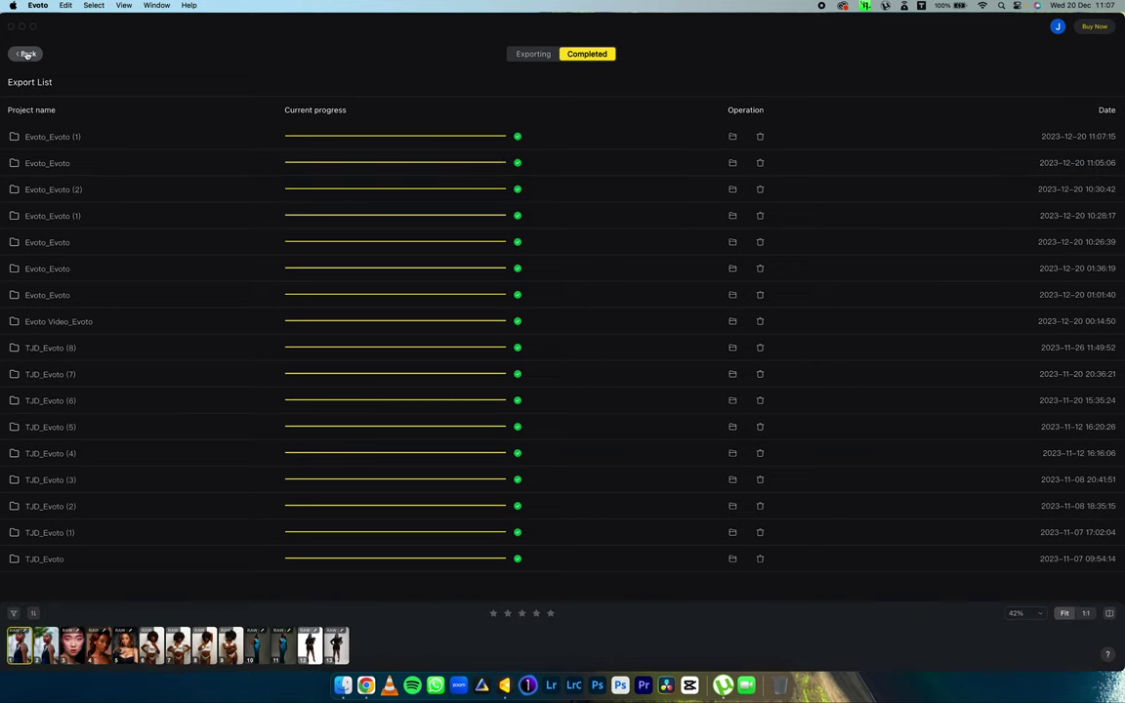
click(1057, 27)
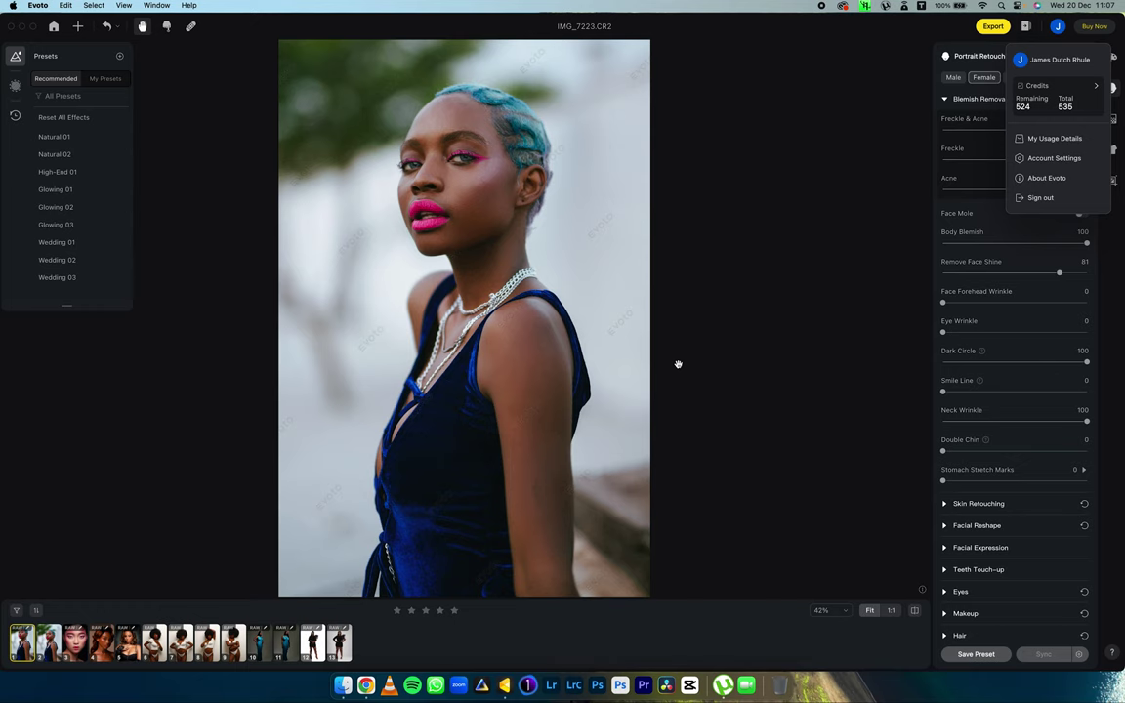
- In Finder, open the Desktop's Evoto folder and compare previews of IMG_7223_(2).jpg and IMG_7223_(3).jpg before returning to Evoto
click(343, 685)
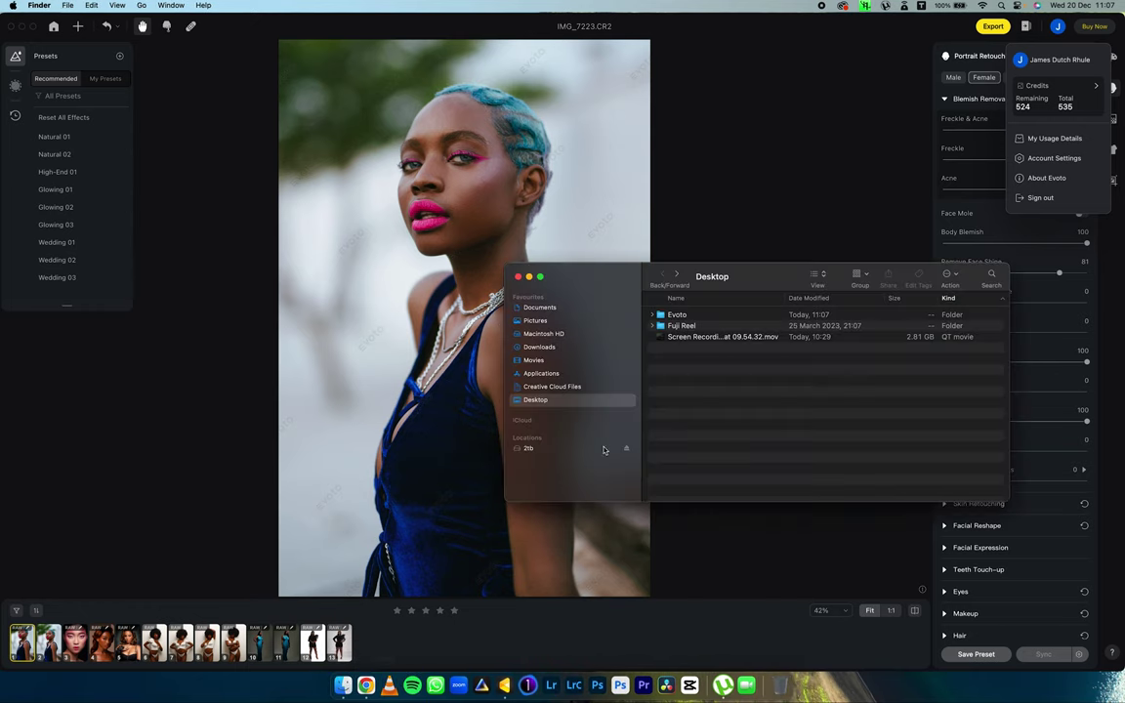
double_click(679, 317)
click(724, 326)
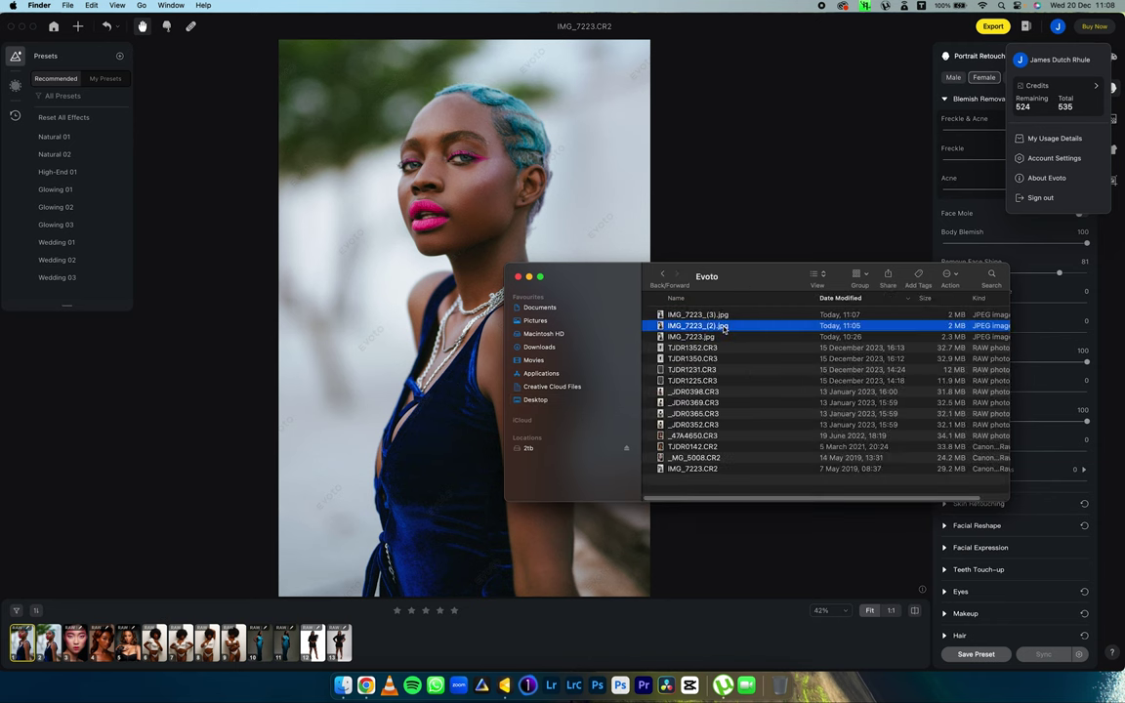
key(space)
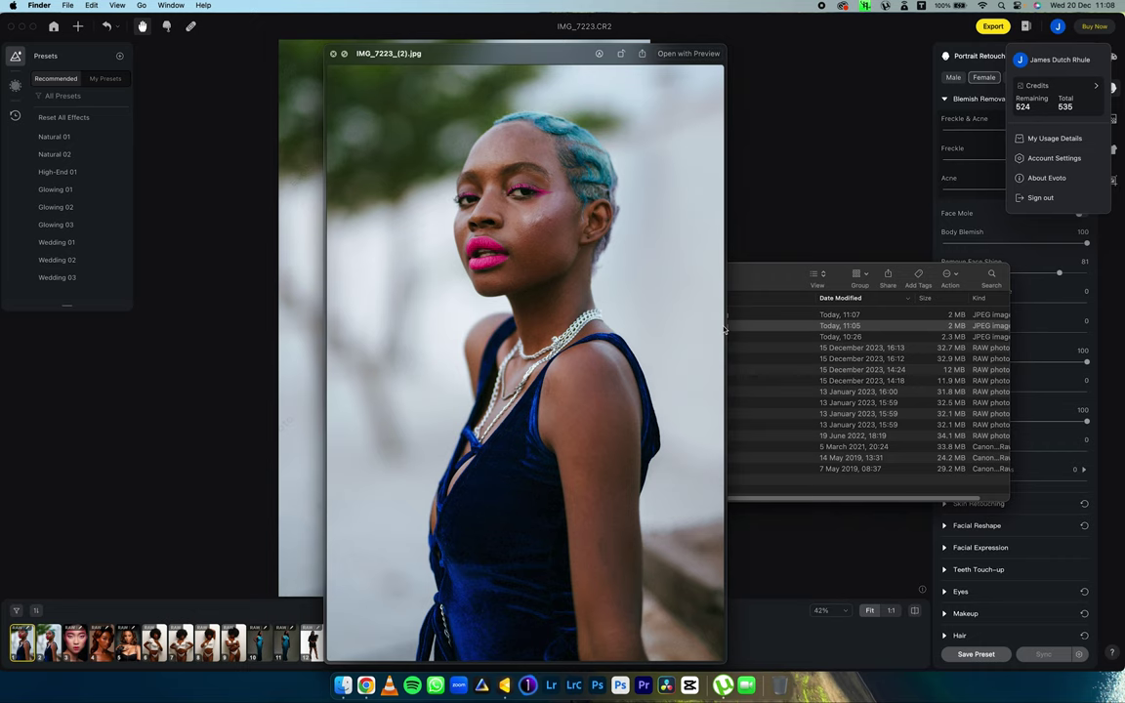
key(Up)
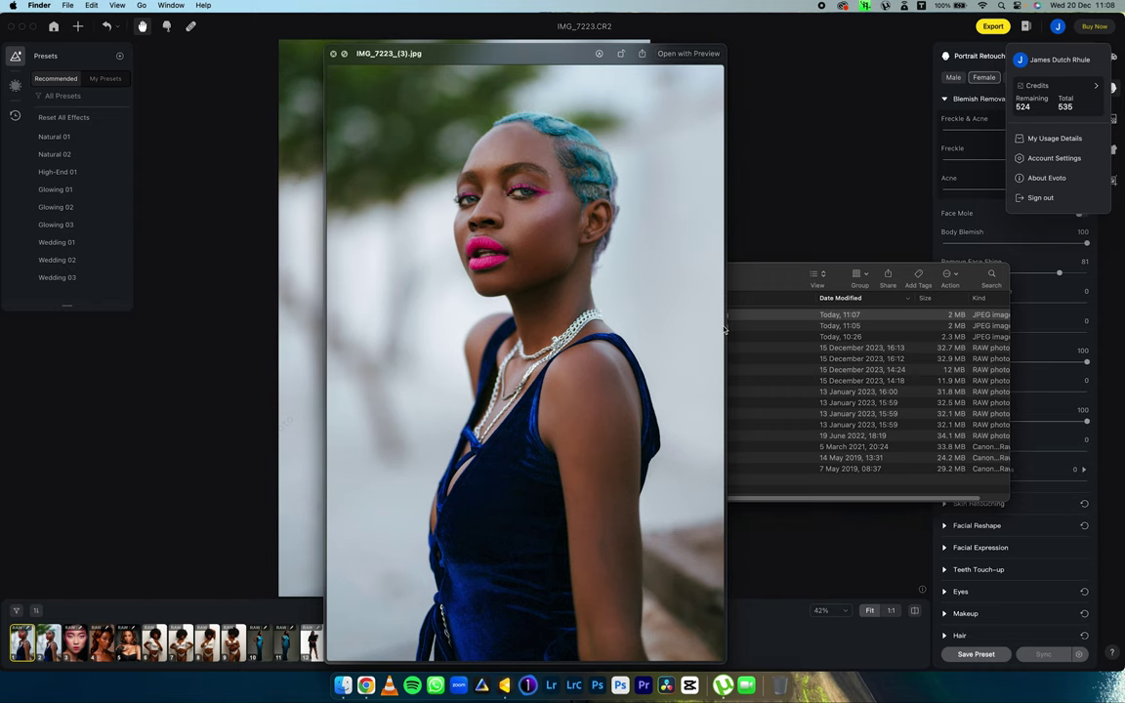
click(796, 171)
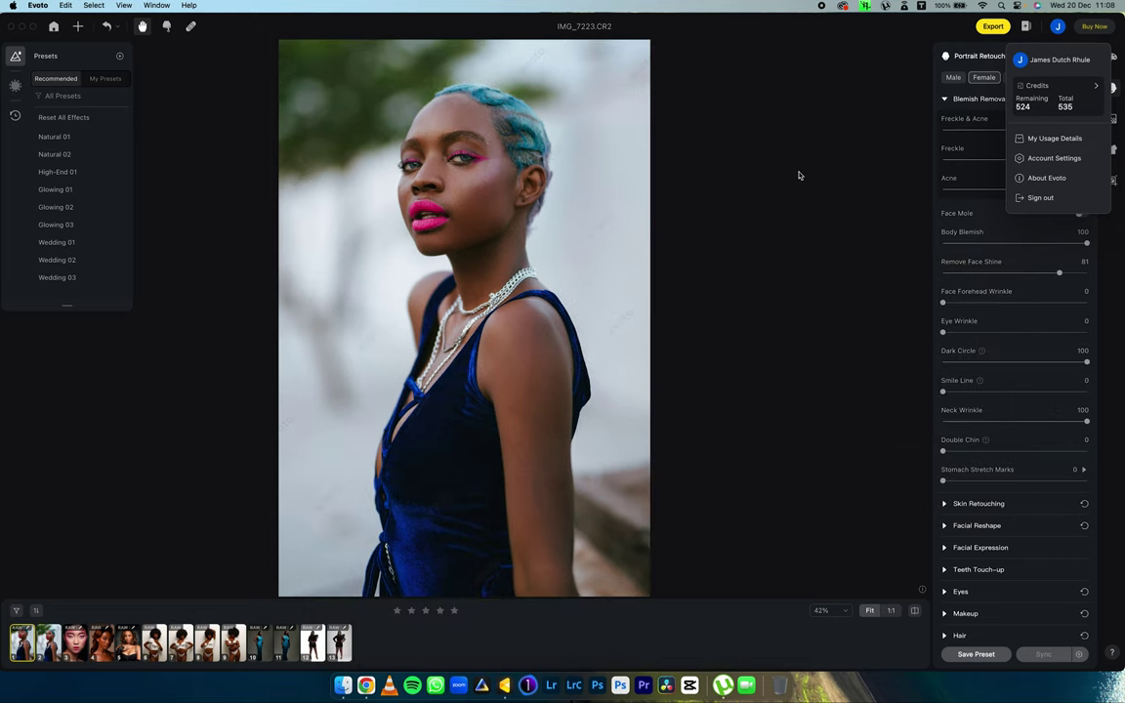
- Examine the Evoto Professional credit packages and their prices in the pricing window
click(1090, 26)
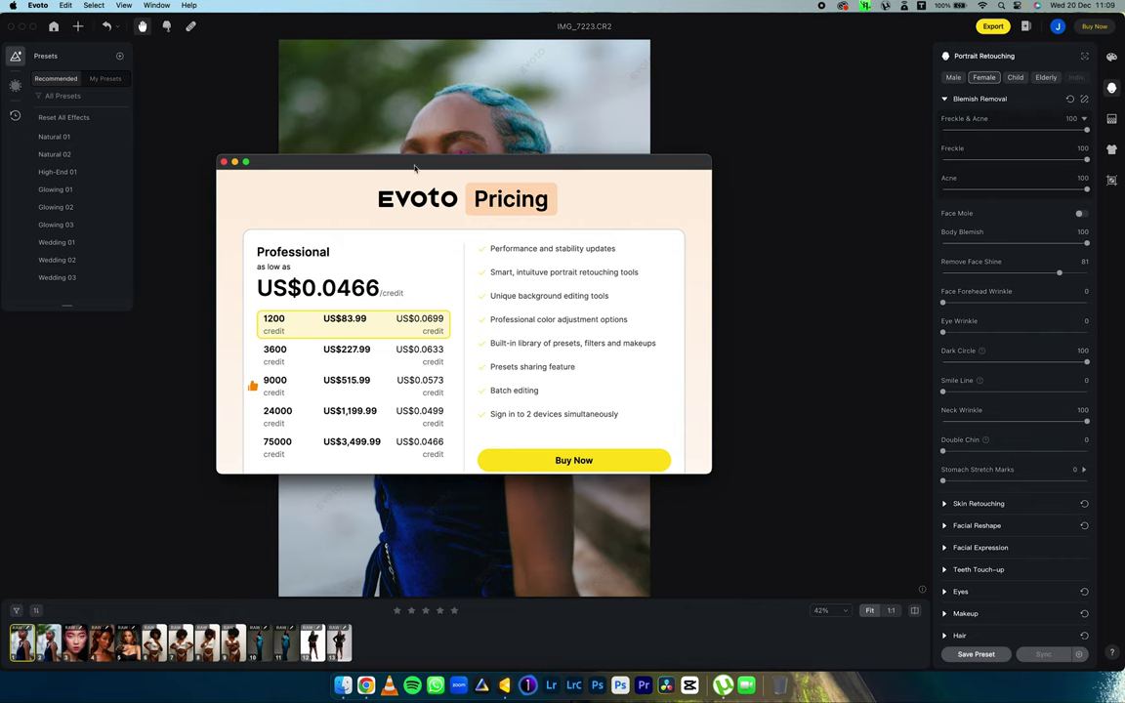
mouse_move(414, 167)
mouse_down()
mouse_move(465, 131)
mouse_move(417, 137)
mouse_move(402, 151)
mouse_move(416, 146)
mouse_up()
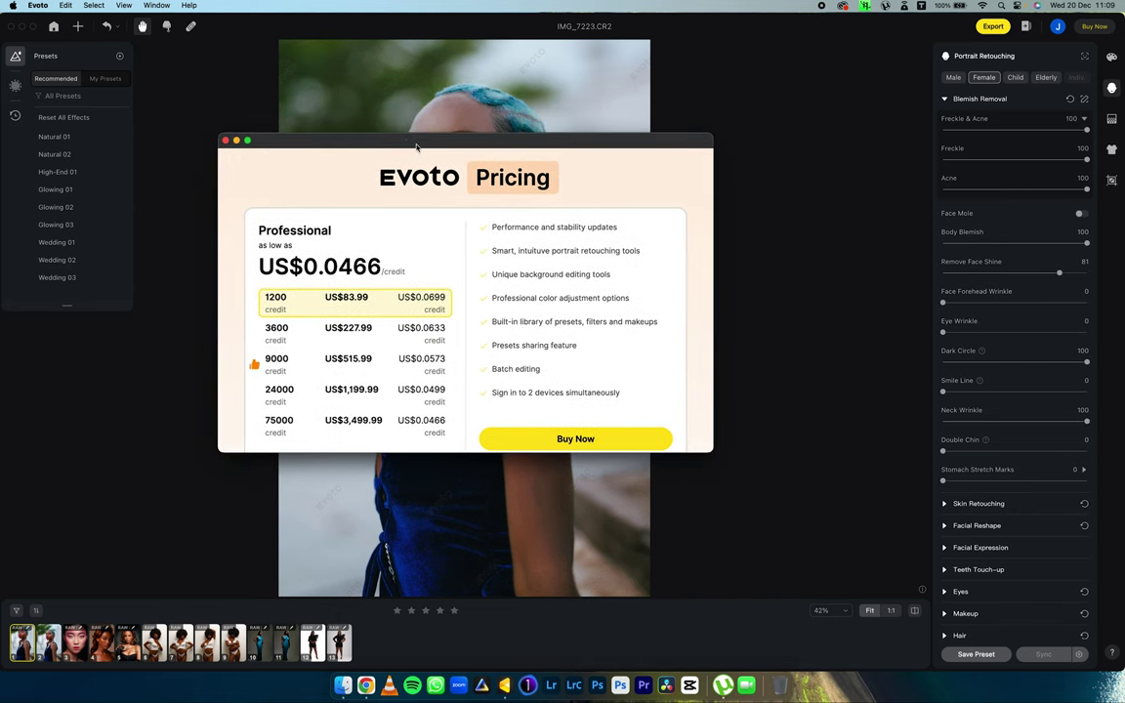